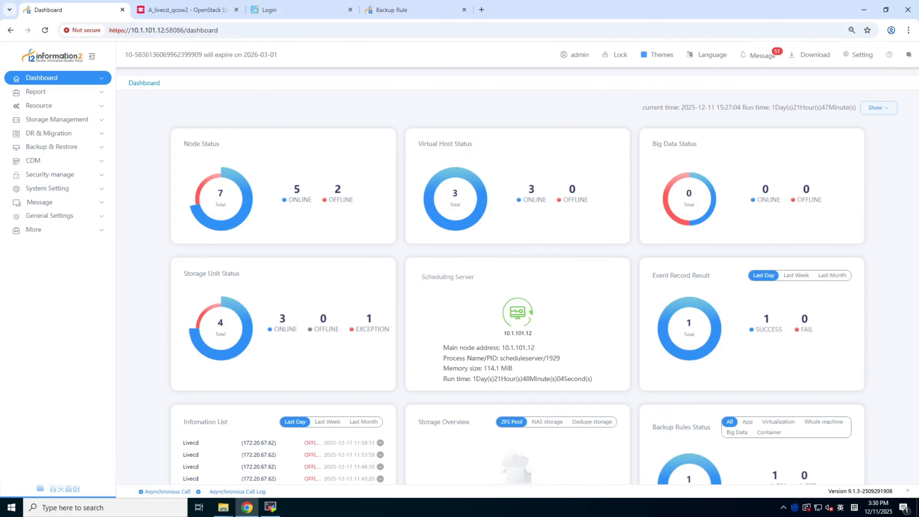
Open the DR backup resource node list and select the A_bk node
left_click(54, 105)
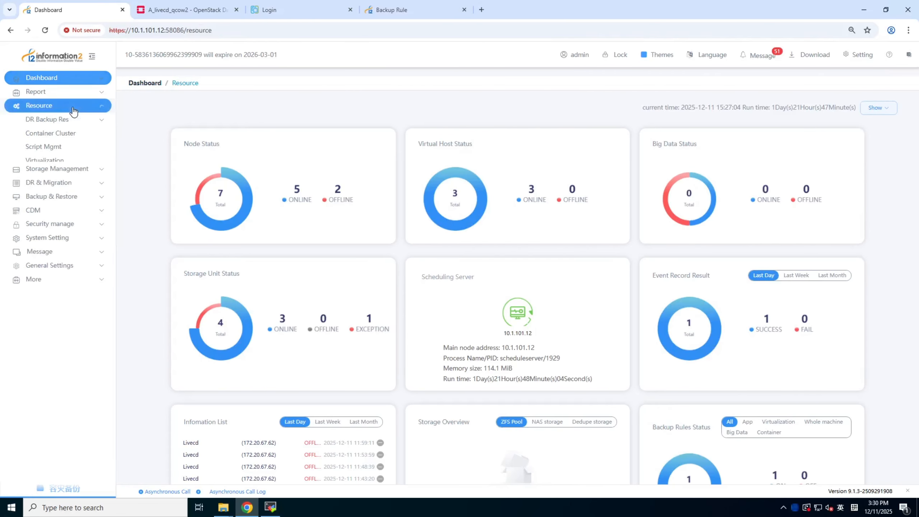
left_click(61, 121)
left_click(46, 136)
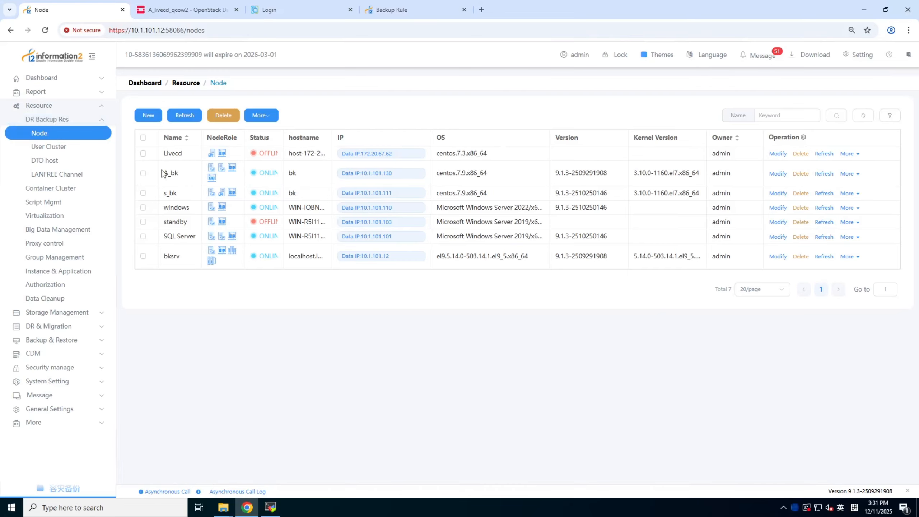
left_click(143, 174)
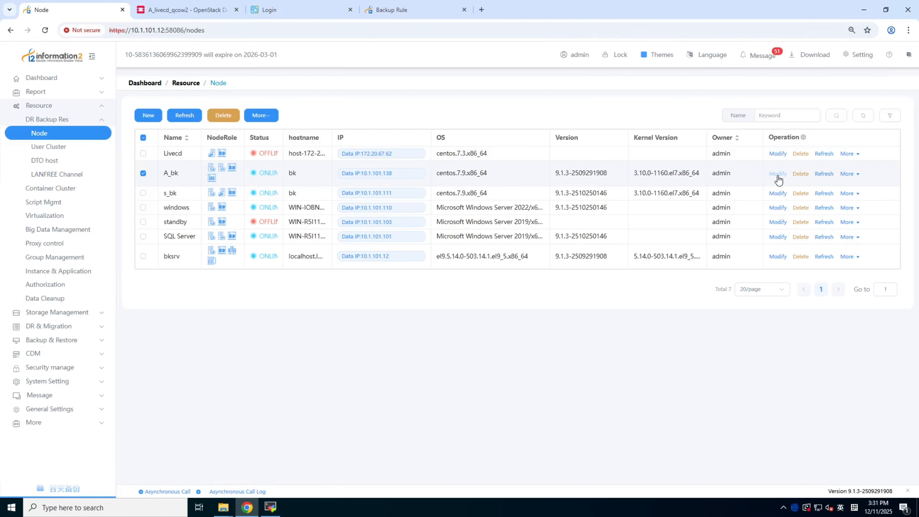
Switch to VMware vSphere and log in with the administrator account name and the account password
left_click(310, 11)
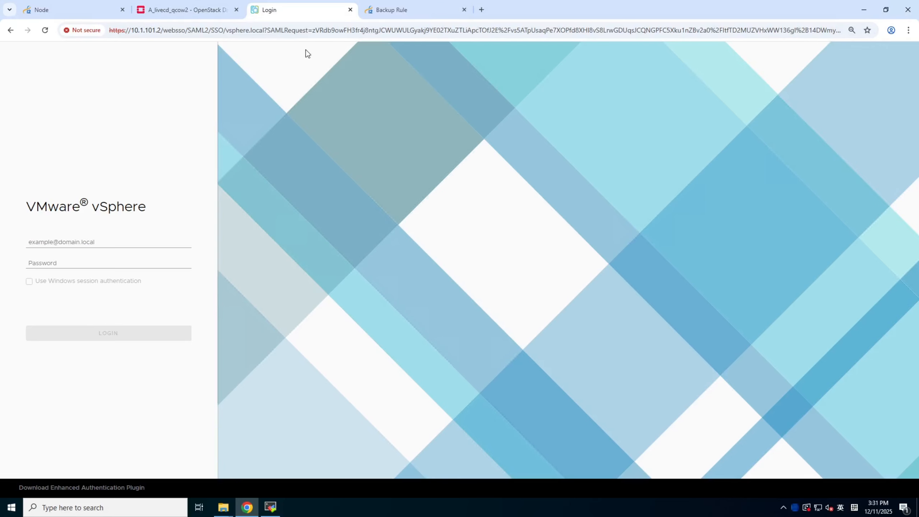
left_click(88, 244)
type("a")
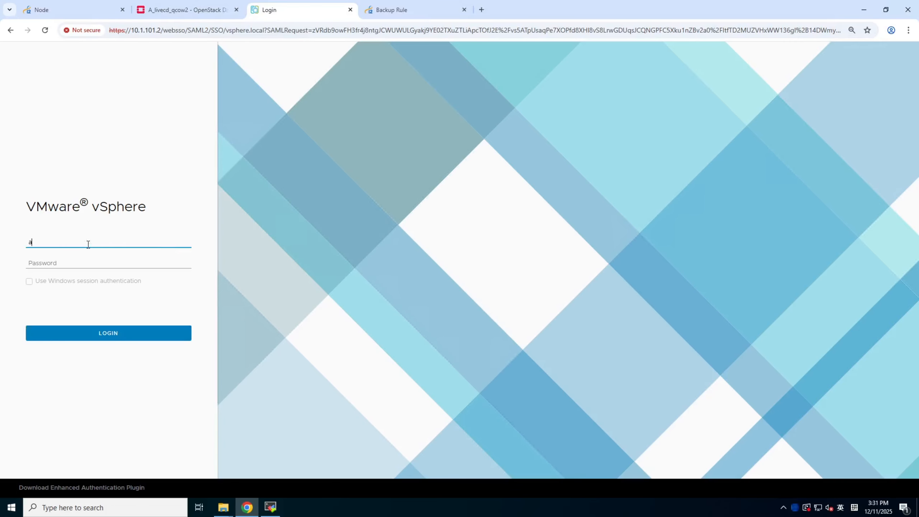
type("dministrator@vsphere.local")
left_click(75, 257)
left_click(65, 263)
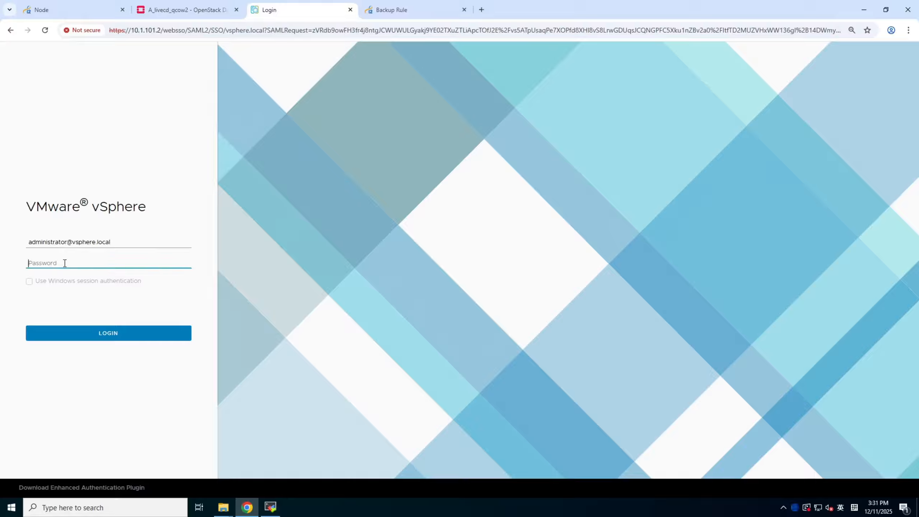
type("••••••••")
key("Return")
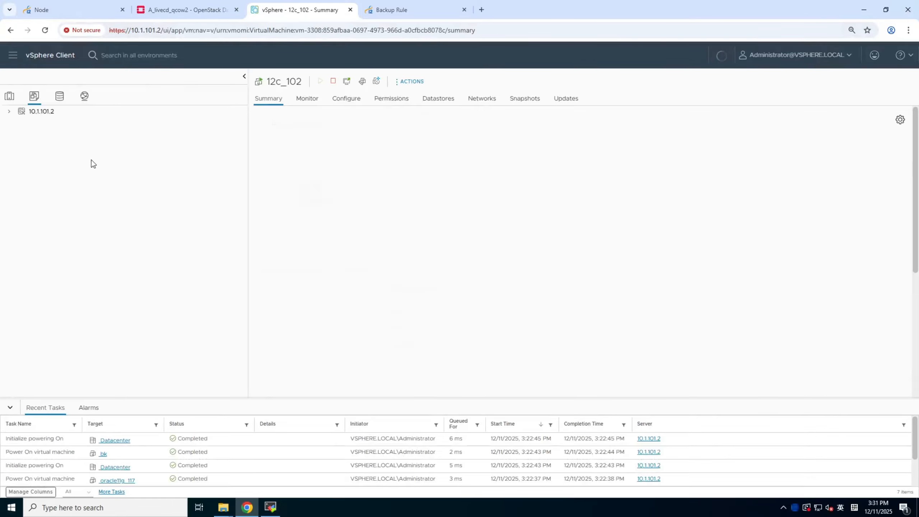
Display the summary of the A_bk_138 virtual machine in the tj folder of the inventory
scroll(99, 388, "down", 3)
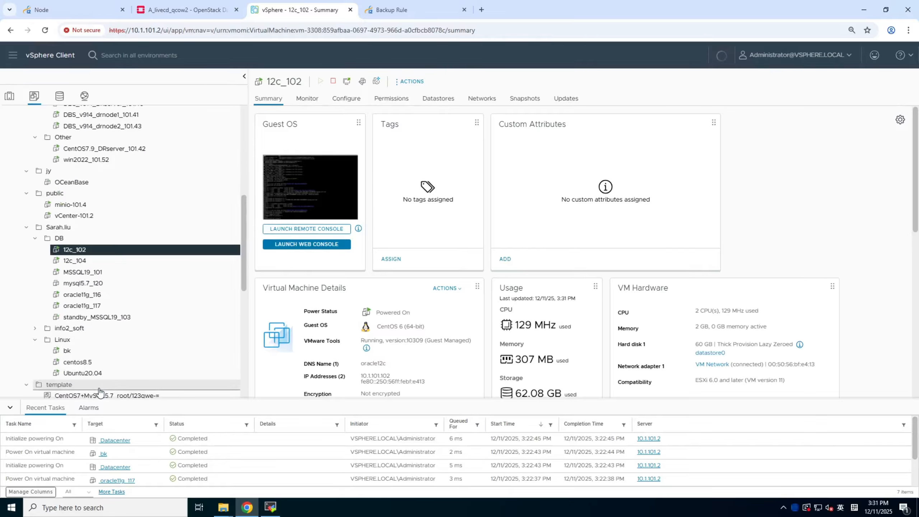
scroll(98, 387, "down", 4)
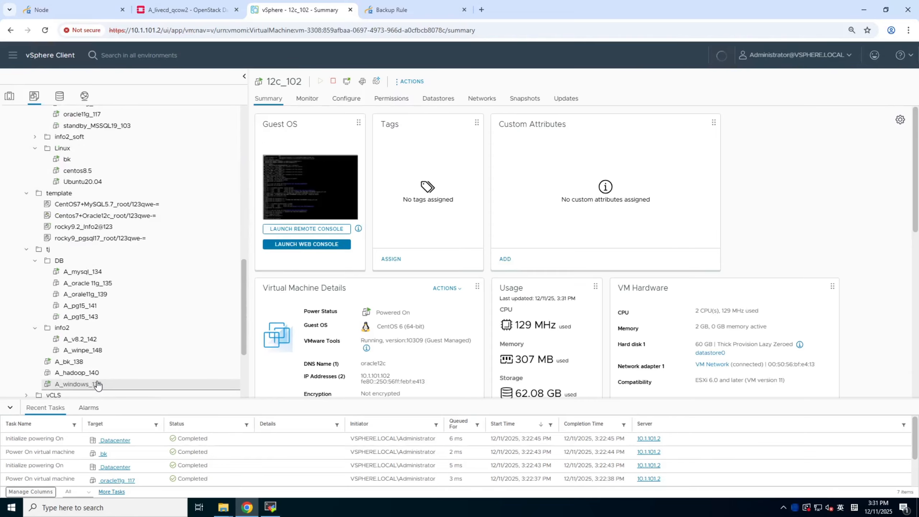
left_click(73, 361)
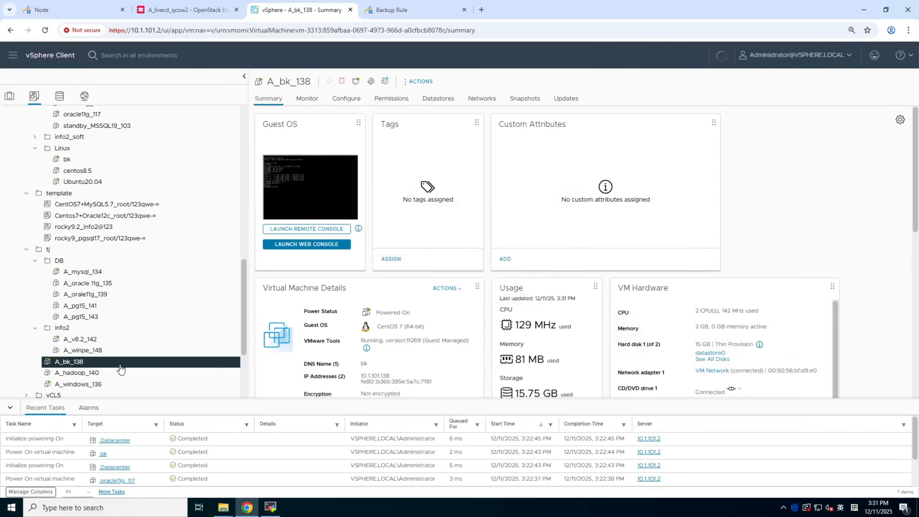
Return to the information2 console, open the A_bk node for modification and check its management IP and port
left_click(74, 10)
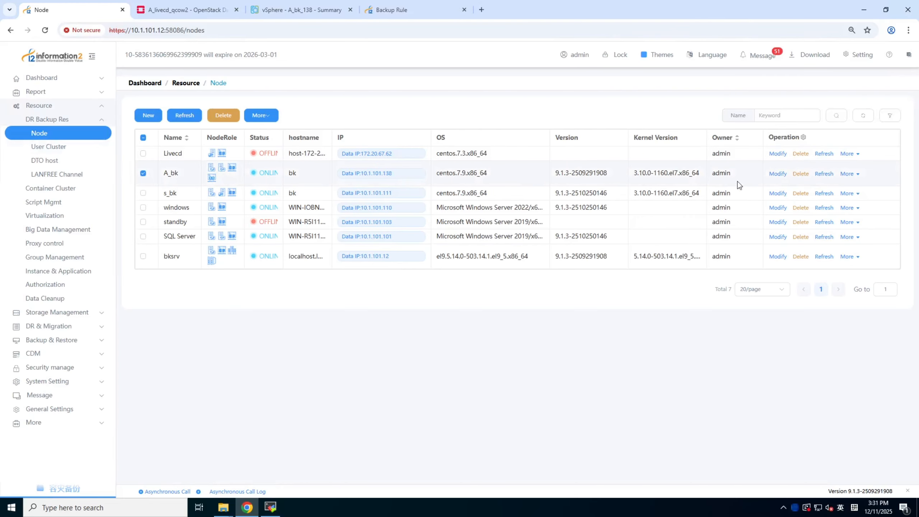
left_click(778, 174)
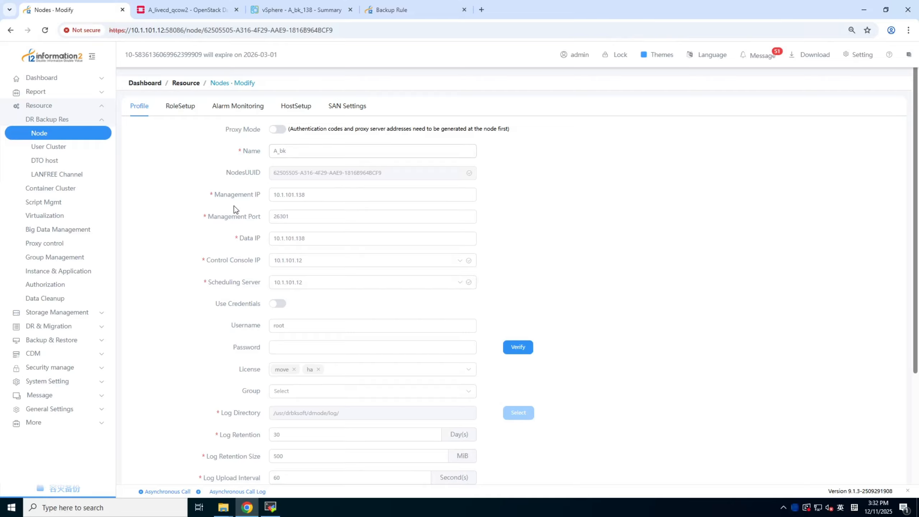
left_click_drag(220, 194, 270, 204)
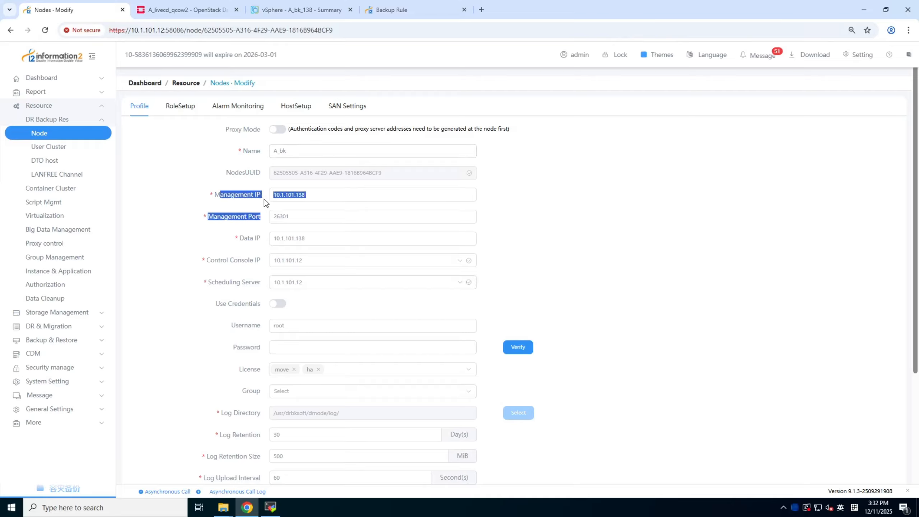
left_click(263, 196)
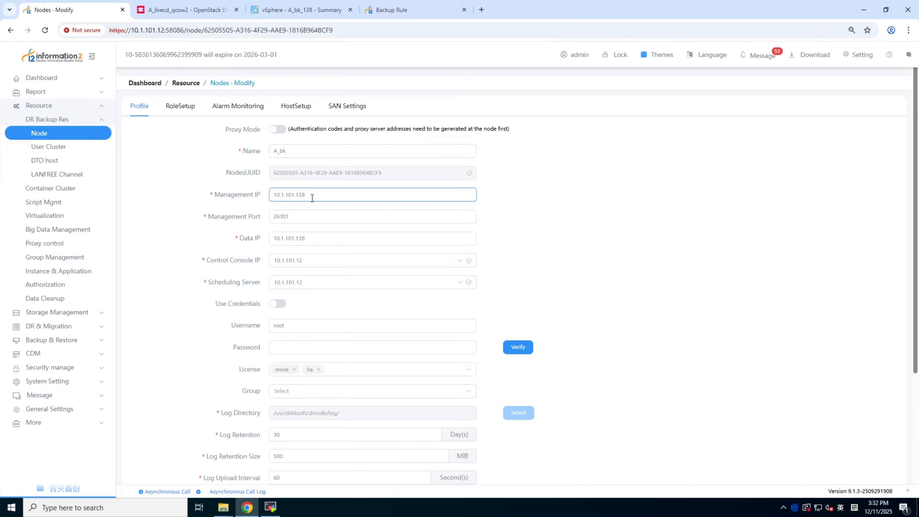
left_click(296, 219)
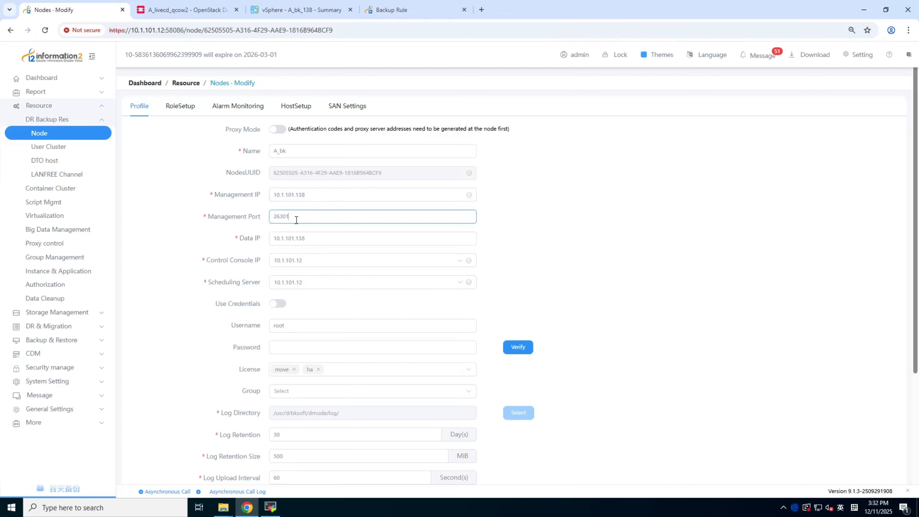
double_click(279, 217)
Review the node profile's control console IP, scheduling server, username and remaining settings
left_click_drag(209, 259, 265, 270)
left_click(231, 266)
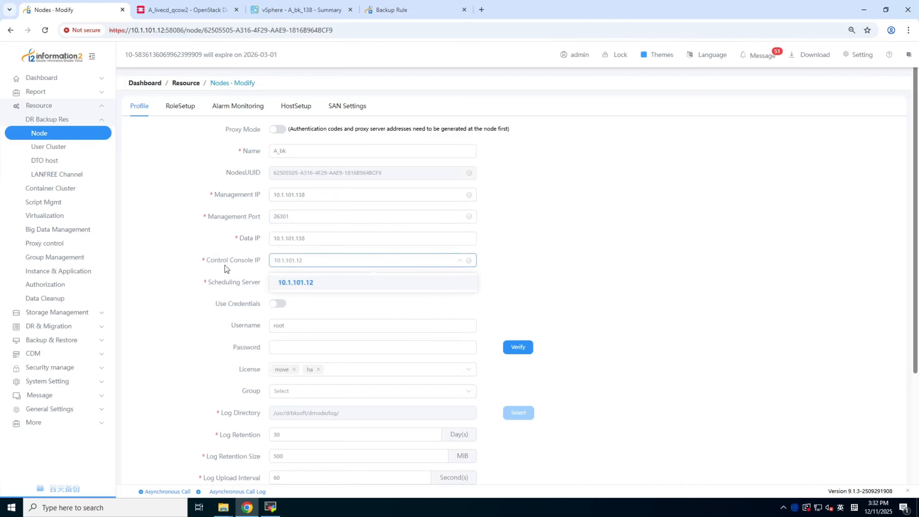
left_click(288, 295)
left_click(314, 286)
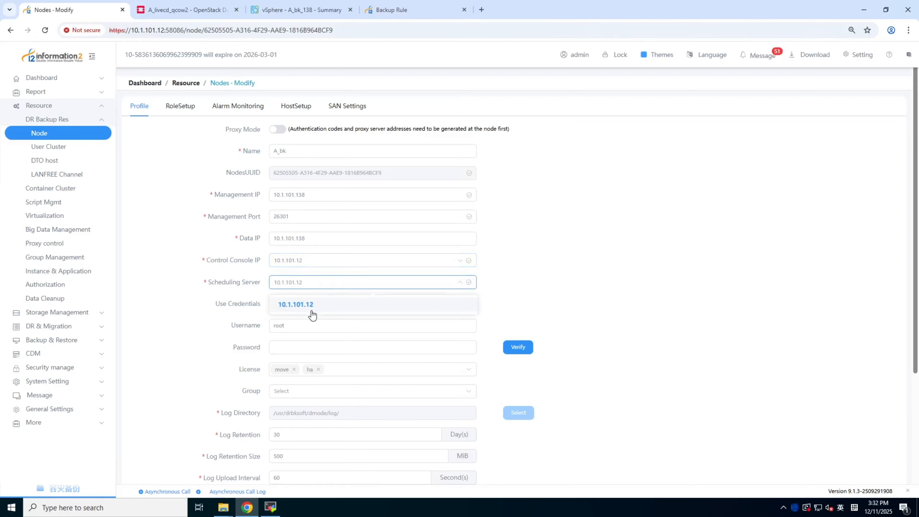
left_click(501, 300)
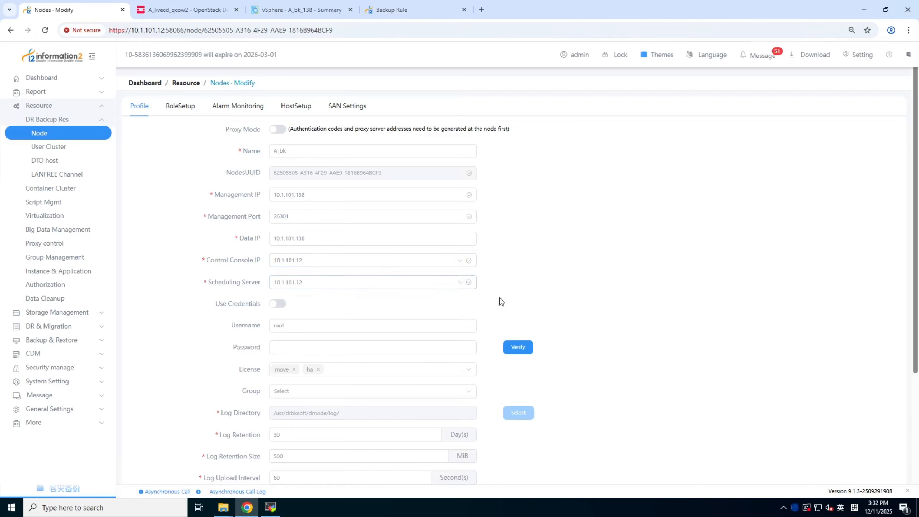
scroll(340, 293, "down", 2)
left_click(295, 228)
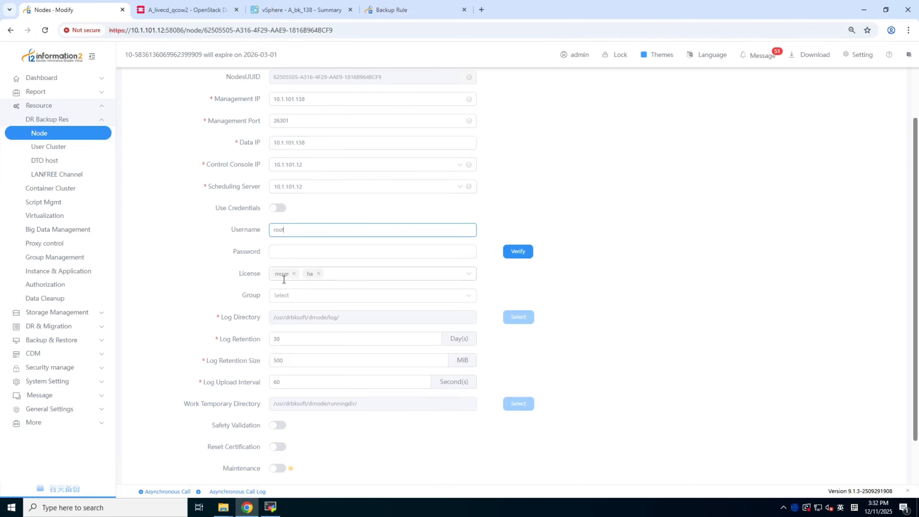
scroll(249, 265, "up", 3)
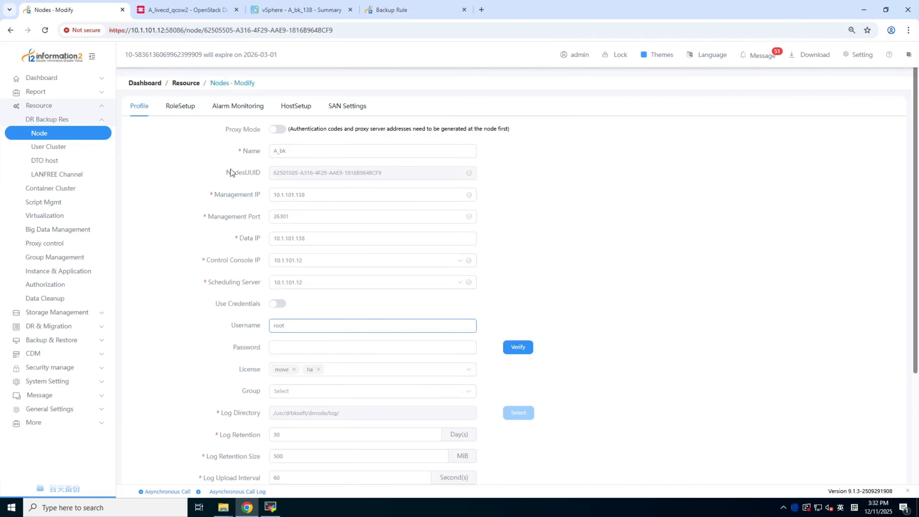
Review the A_bk node's role setup and host setup replication path, then save and confirm the node configuration
left_click(181, 106)
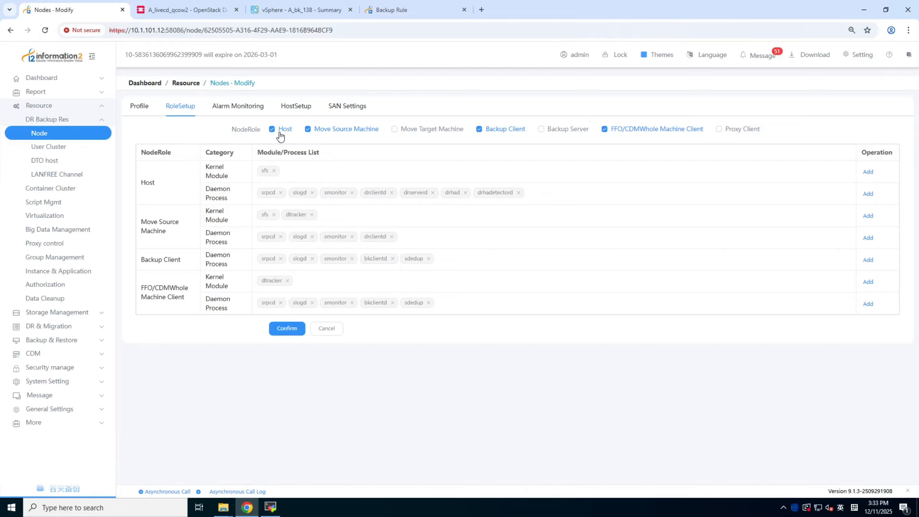
left_click(296, 107)
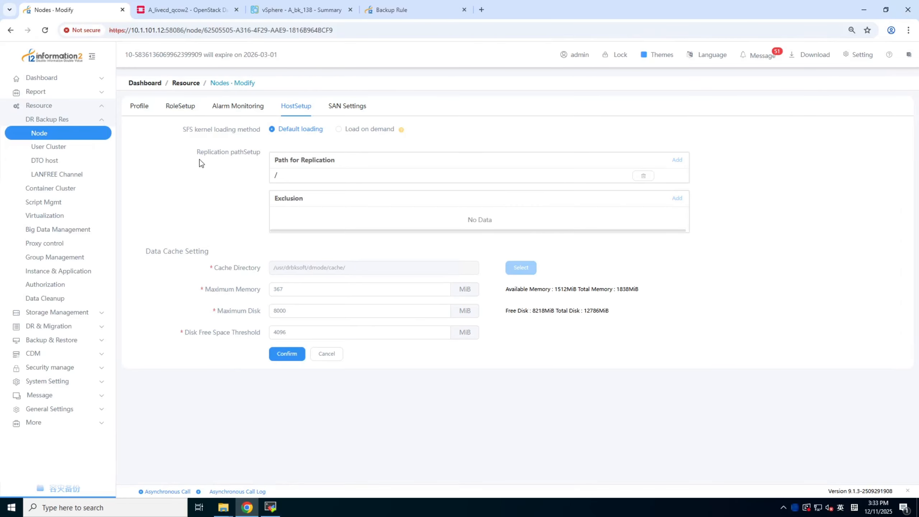
left_click_drag(231, 151, 266, 154)
left_click(408, 177)
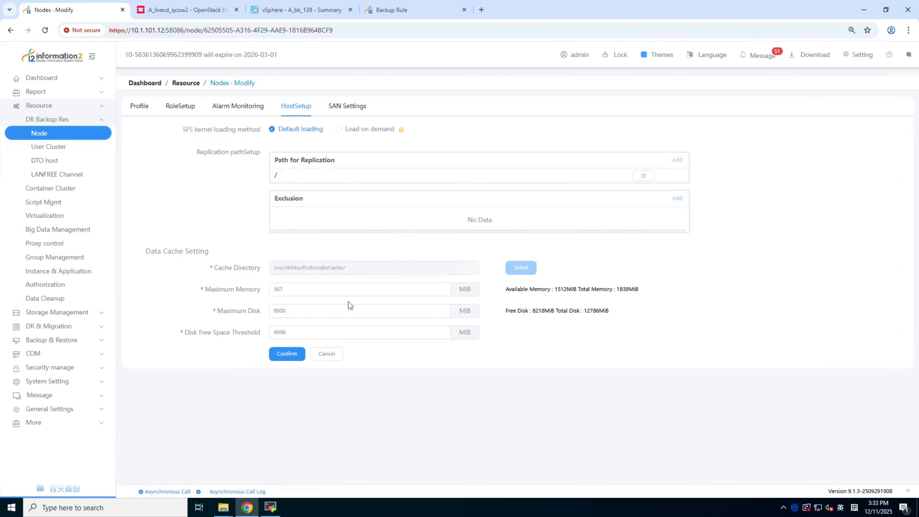
left_click(286, 353)
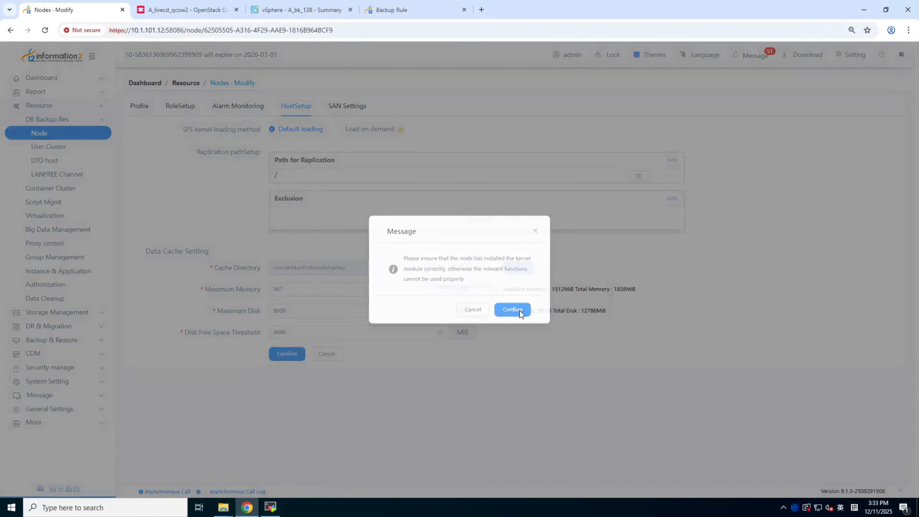
left_click(518, 311)
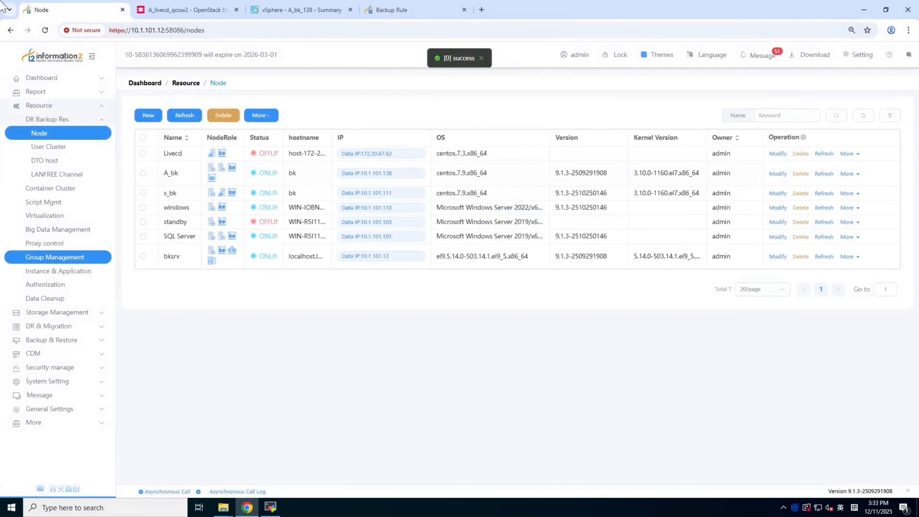
Switch to the OpenStack dashboard and open the compute instances list
left_click(184, 14)
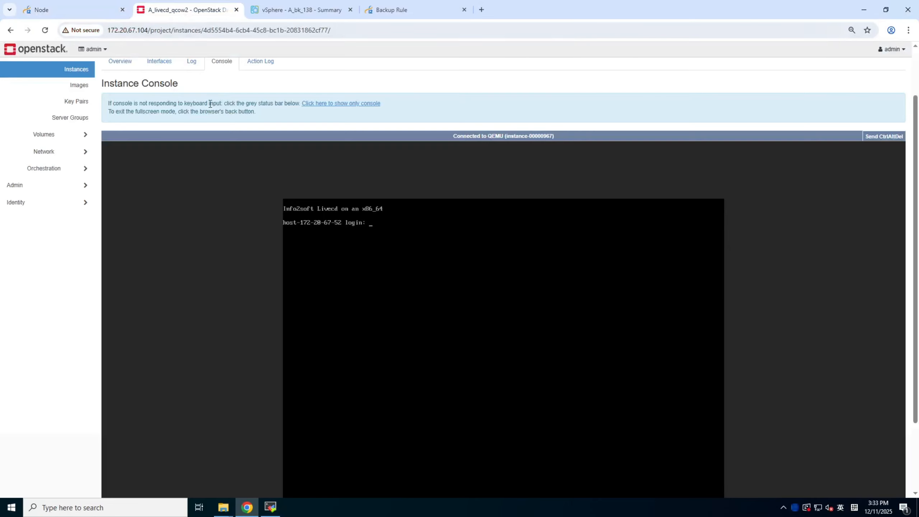
scroll(93, 134, "up", 2)
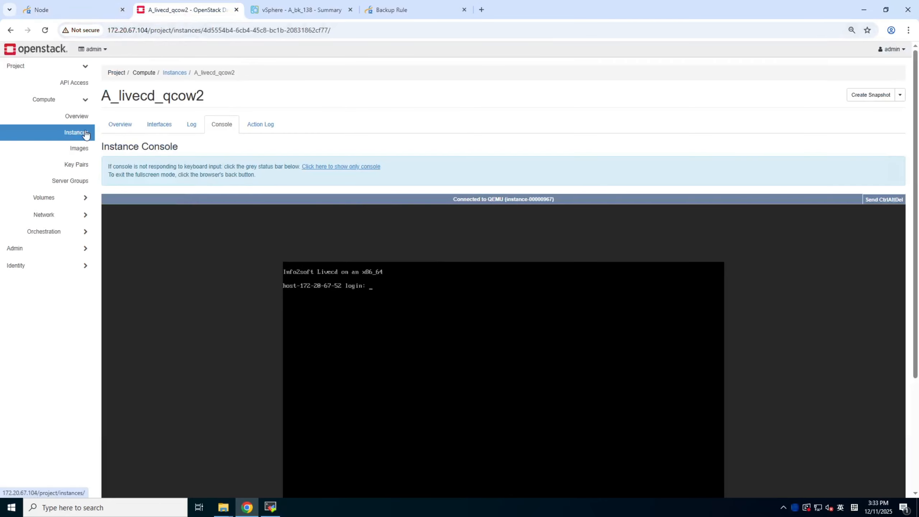
left_click(83, 136)
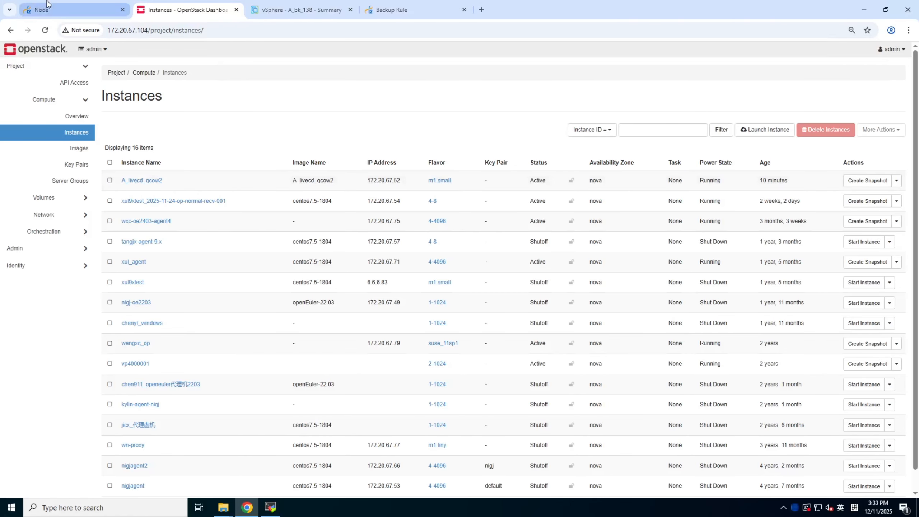
Return to the information2 console, start a new node and name it Livecd
left_click(58, 14)
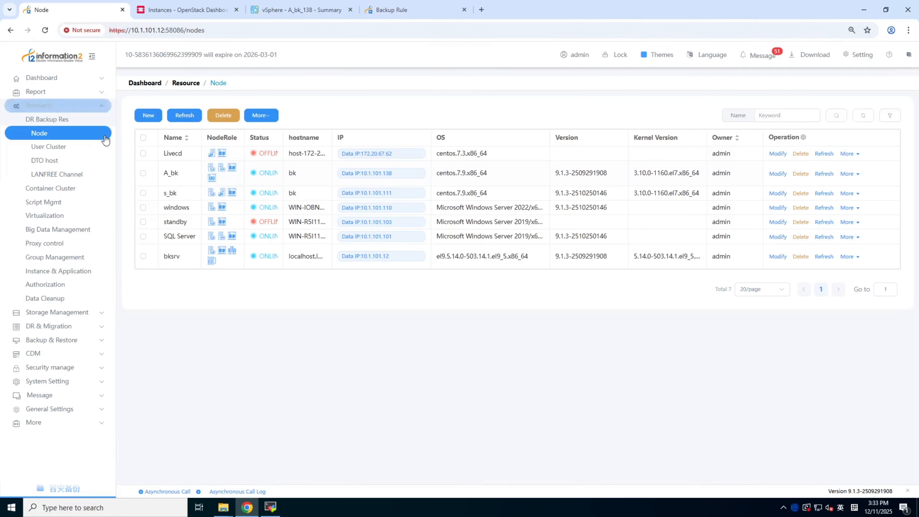
left_click(151, 118)
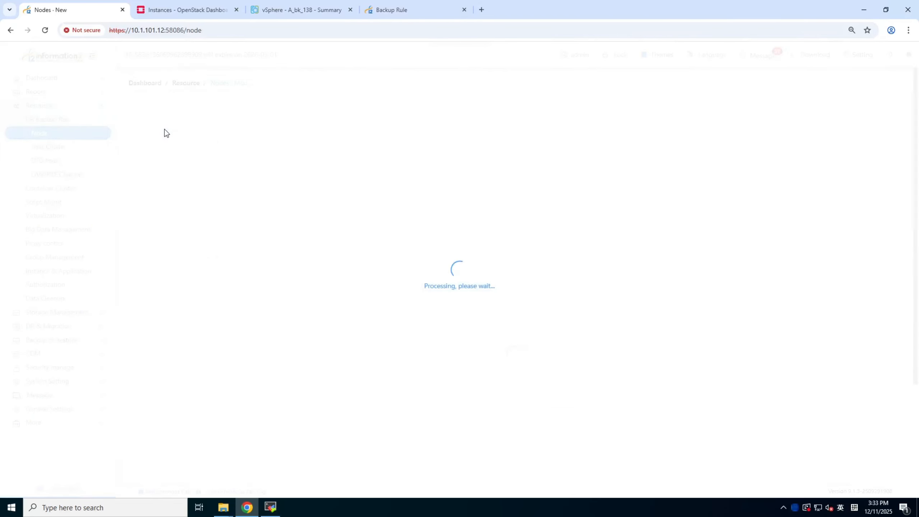
left_click(287, 153)
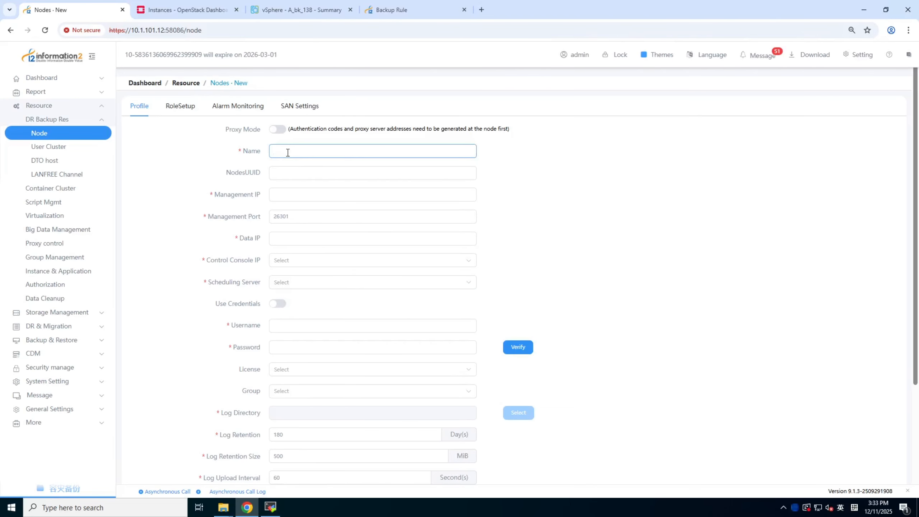
type("Livecd")
left_click(303, 200)
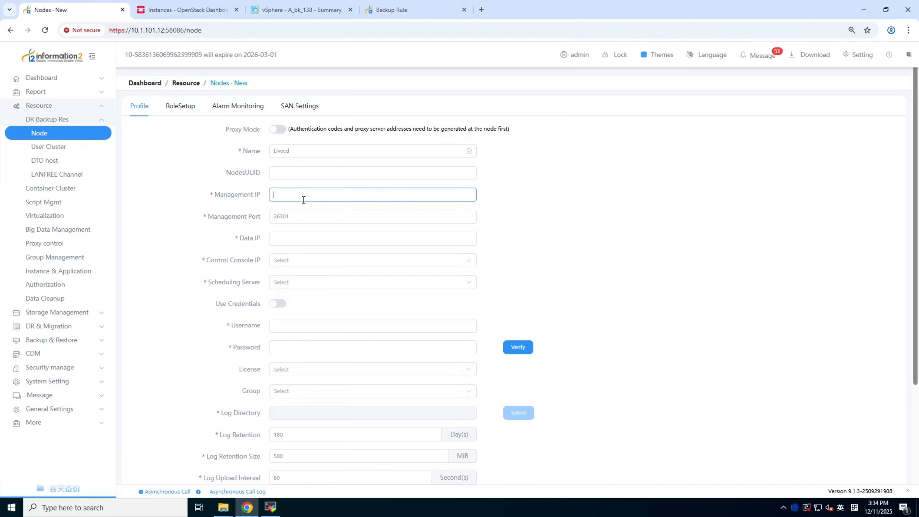
Copy the A_livecd_qcow2 instance's IP address from the OpenStack dashboard into the new node's Management IP, 172.20.67.52
left_click(172, 5)
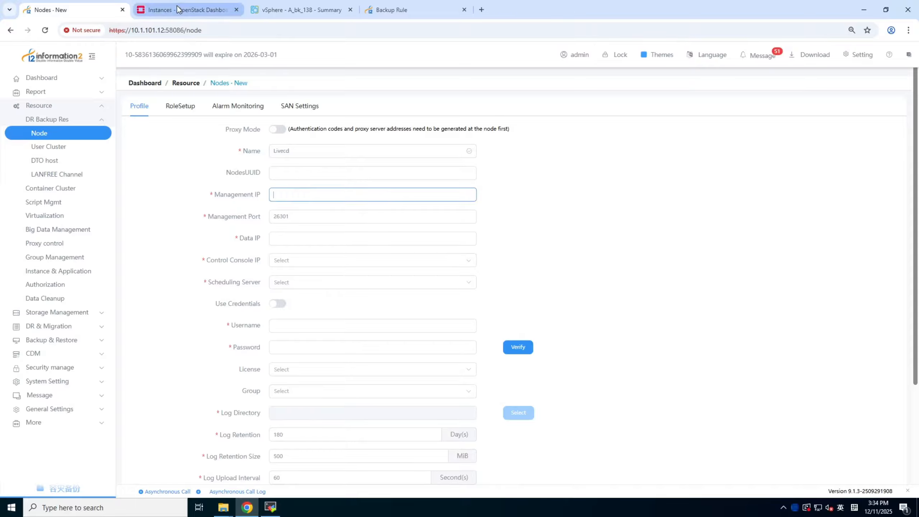
left_click_drag(366, 182, 403, 183)
right_click(396, 183)
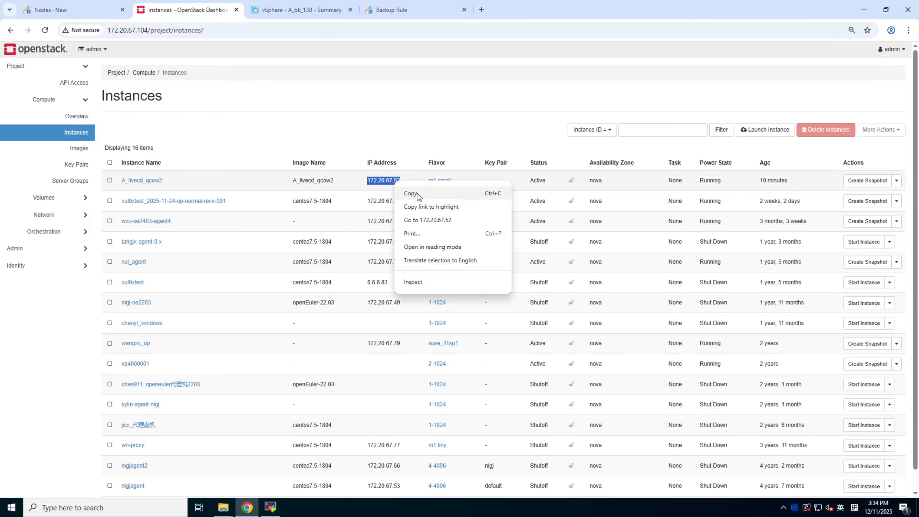
left_click(410, 192)
left_click(50, 9)
right_click(279, 198)
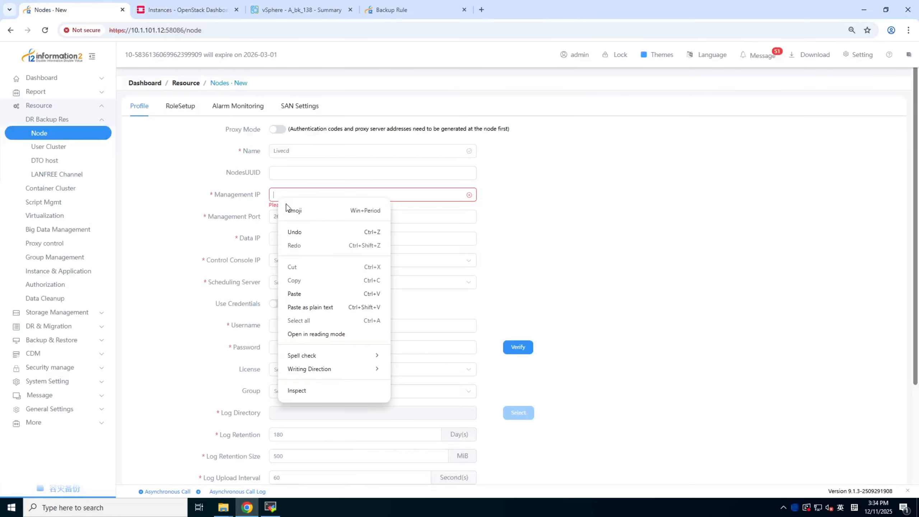
left_click(295, 294)
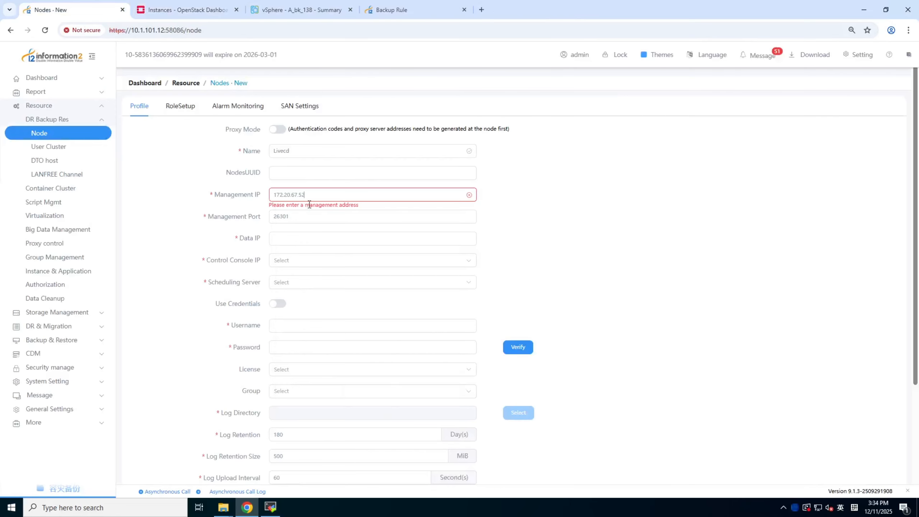
double_click(303, 194)
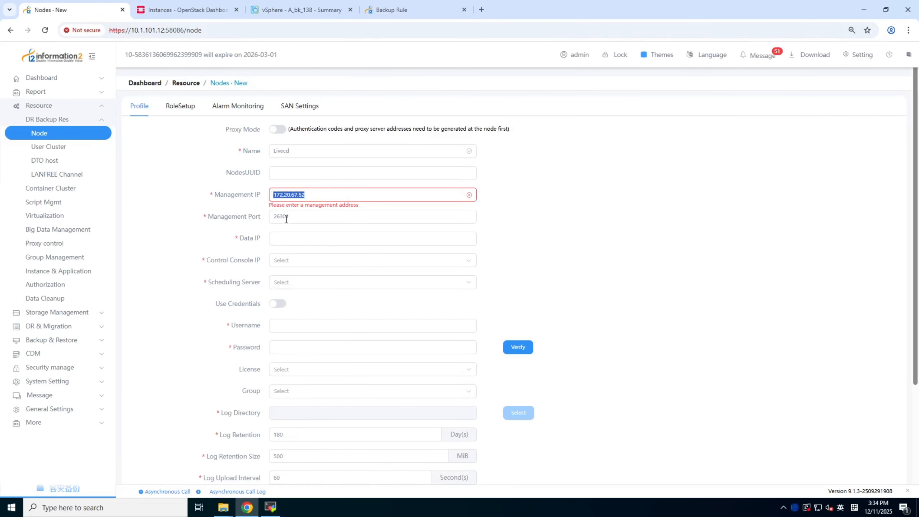
Set the node's Data IP to 172.20.67.52 and choose 10.1.101.12 as both Control Console IP and Scheduling Server
right_click(288, 241)
left_click(296, 335)
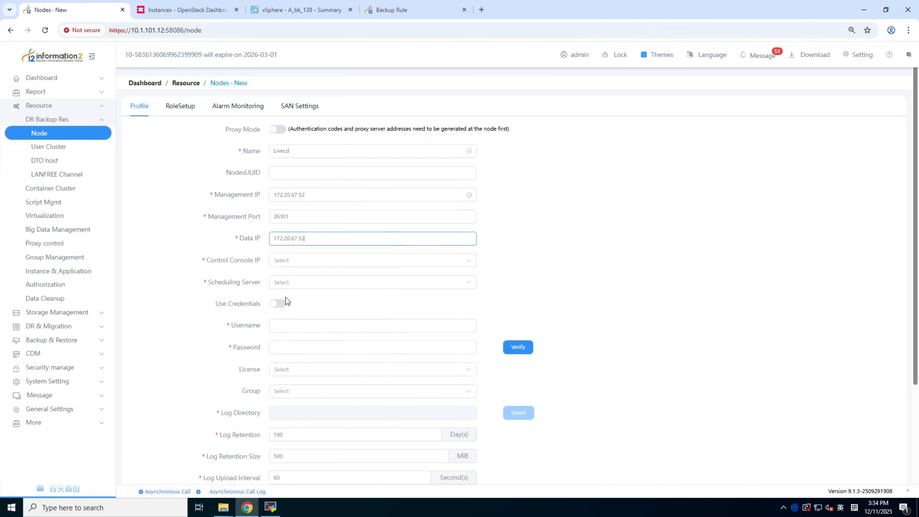
left_click(281, 261)
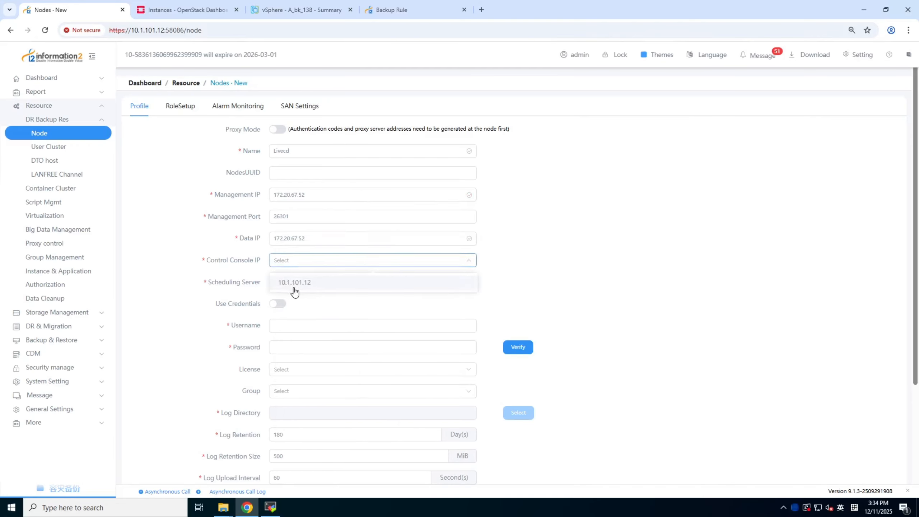
left_click(294, 289)
left_click(288, 285)
left_click(291, 304)
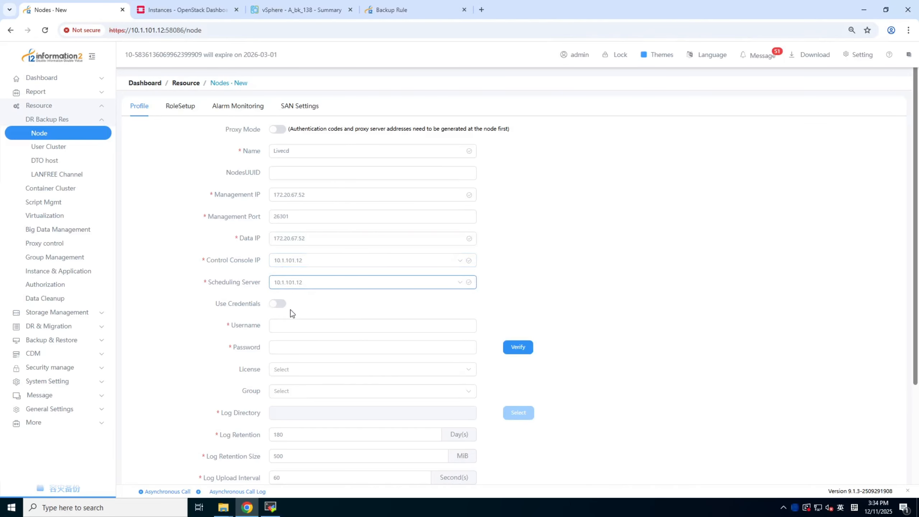
Enter username root and the account password for the node, verify the credentials and review the remaining profile settings
left_click(291, 328)
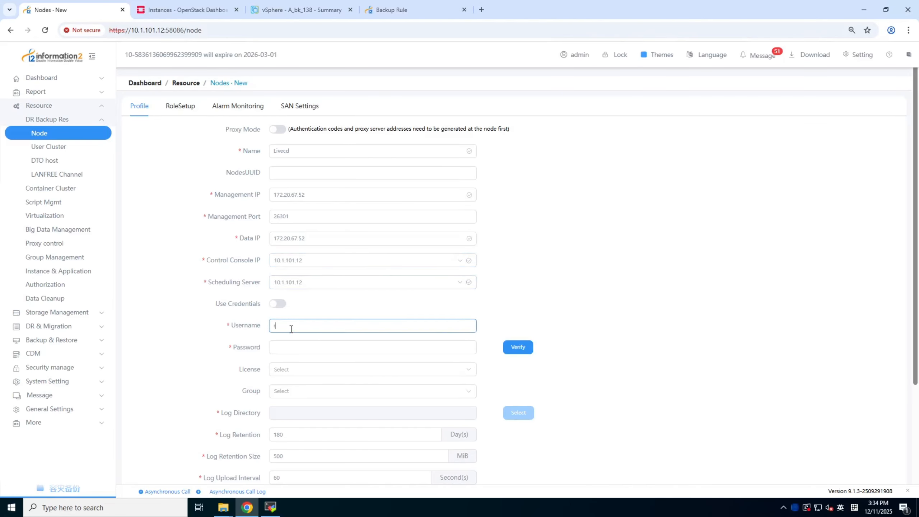
left_click(284, 347)
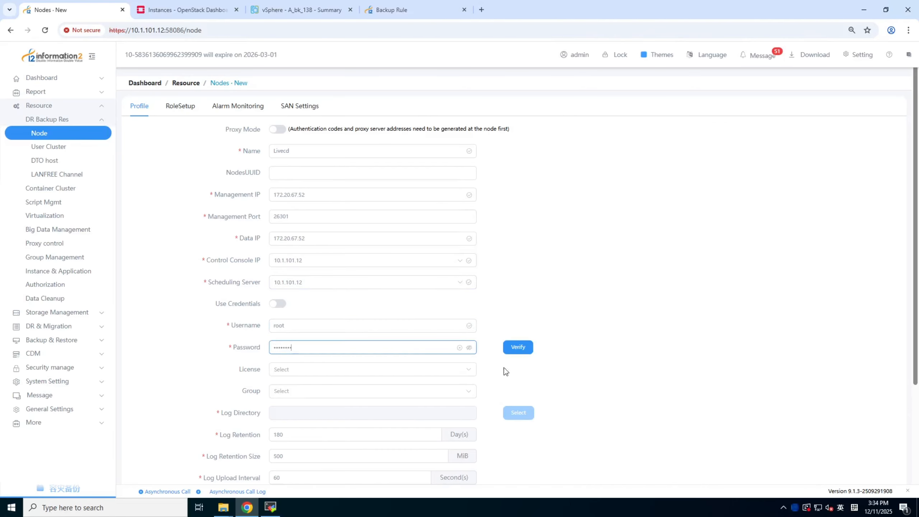
left_click(469, 348)
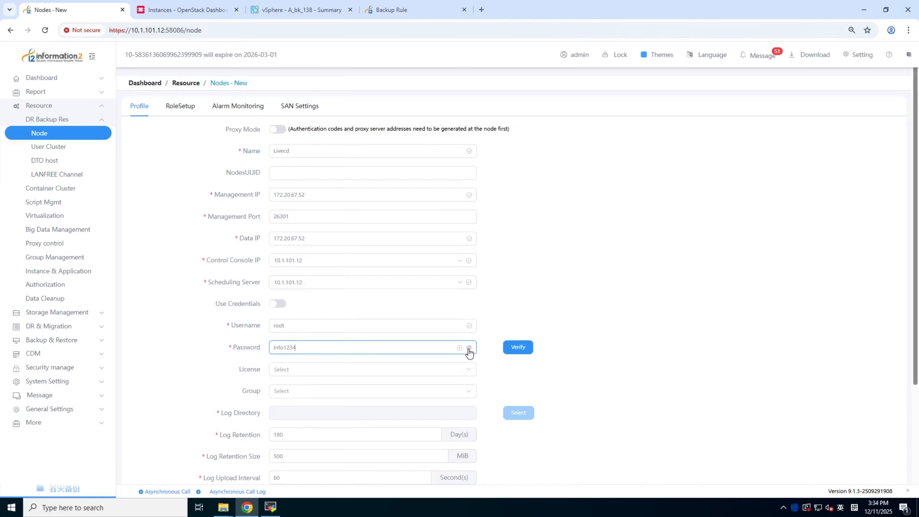
double_click(283, 348)
left_click(522, 350)
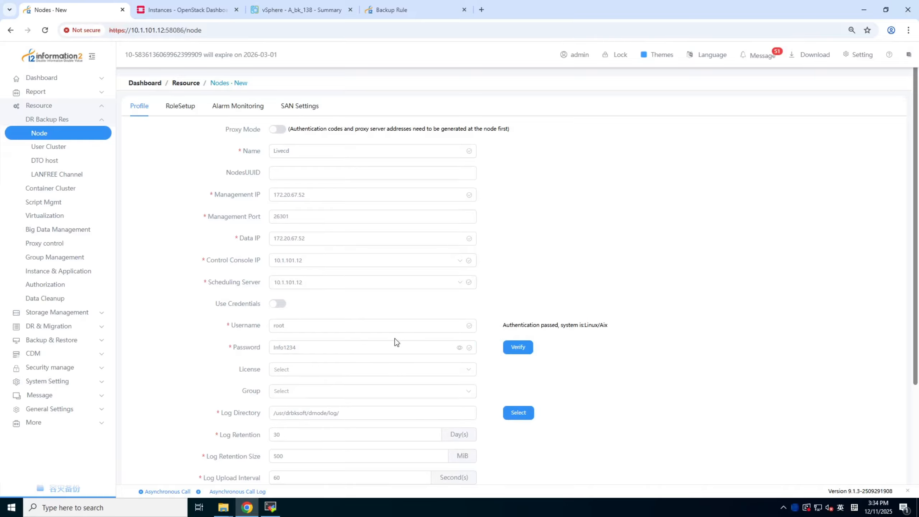
scroll(365, 340, "down", 3)
scroll(362, 340, "up", 3)
Add the Move Target Machine role to the new node and try to submit the node configuration
left_click(186, 105)
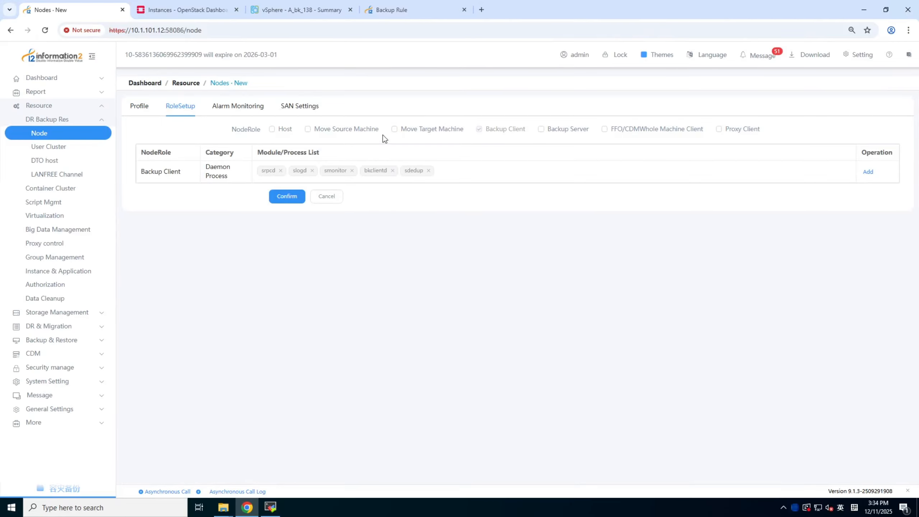
left_click(394, 130)
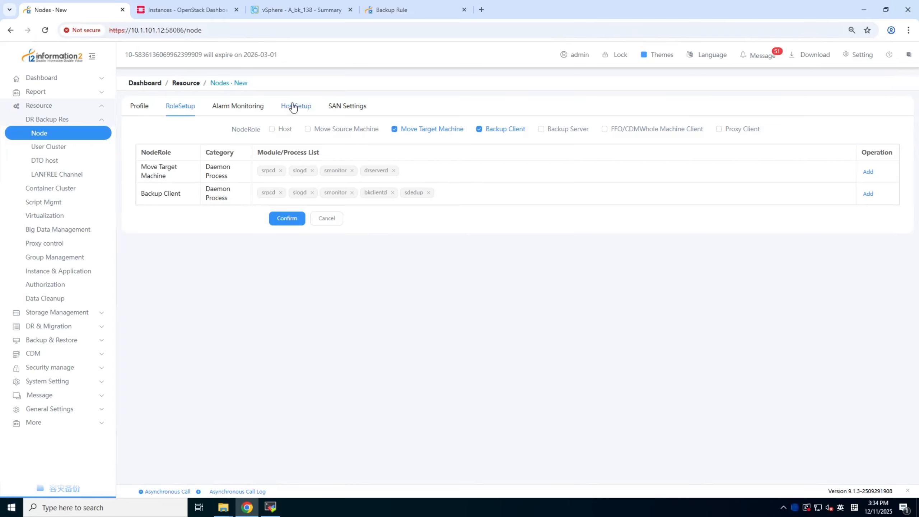
left_click(287, 222)
Set the data cache's Maximum Disk to 6000 MiB in the host setup and try to submit the node
left_click(297, 107)
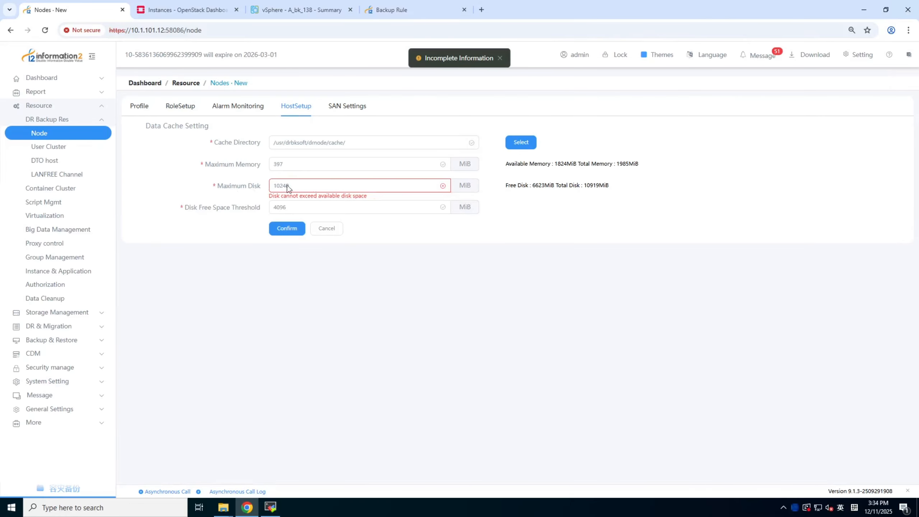
left_click_drag(268, 186, 337, 186)
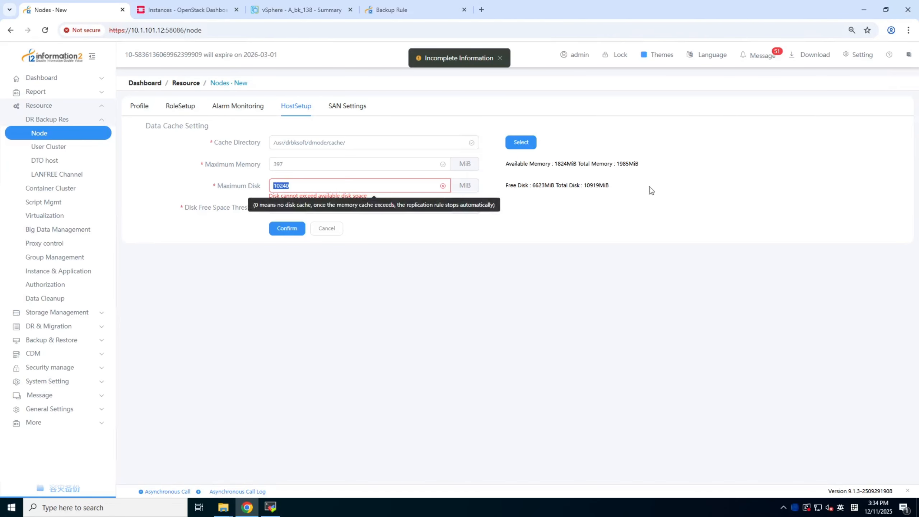
double_click(550, 186)
left_click(548, 204)
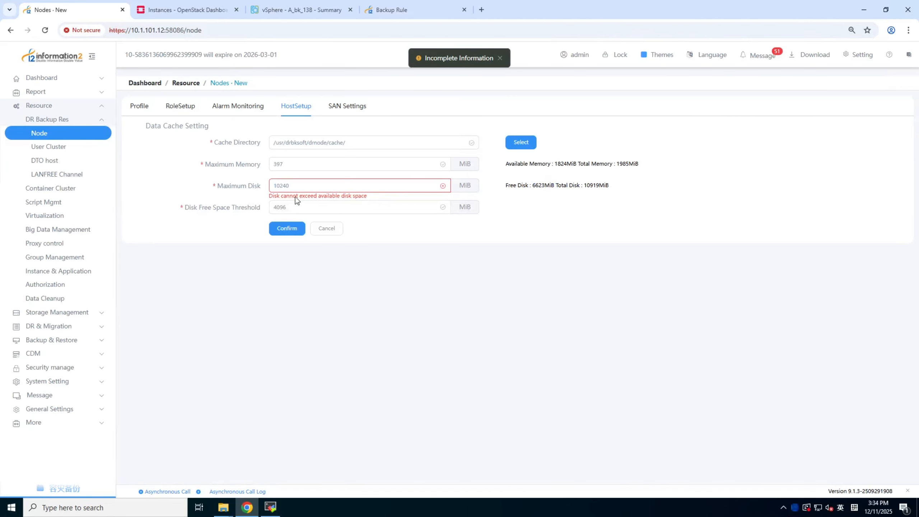
left_click_drag(292, 185, 254, 183)
type("6000")
left_click(292, 232)
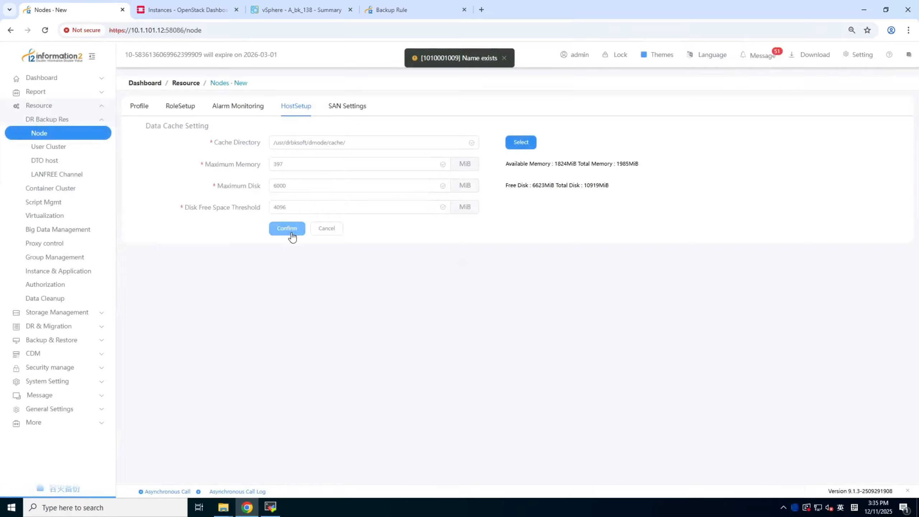
Rename the new node Livecd_migration, submit it and check its status in the node list
left_click(139, 107)
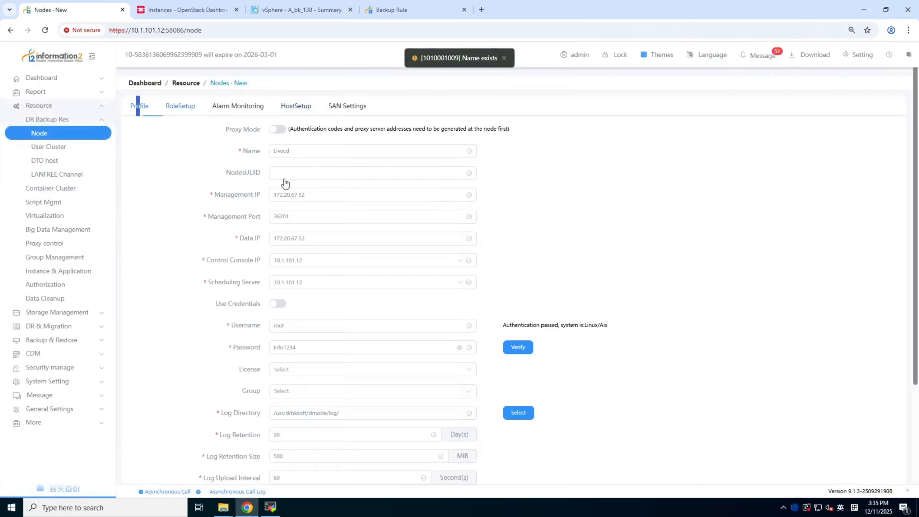
left_click(297, 150)
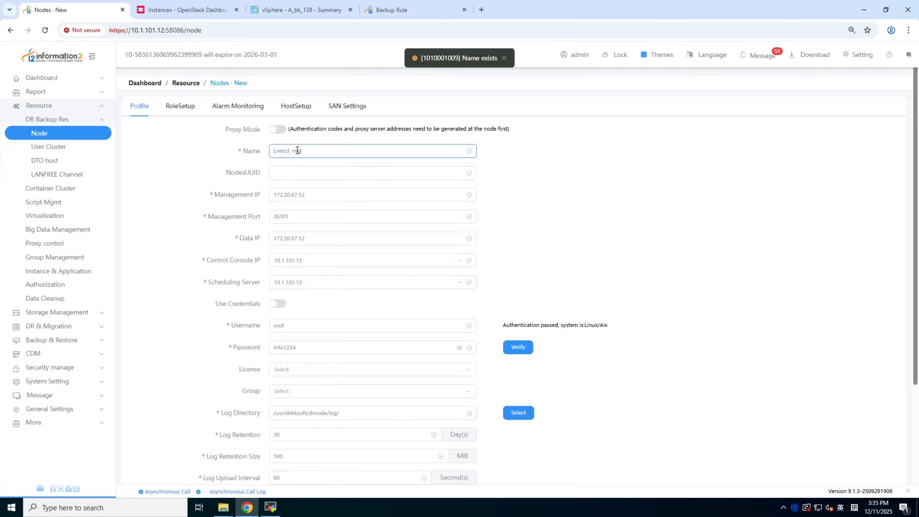
type("_migration")
scroll(321, 456, "down", 4)
left_click(287, 465)
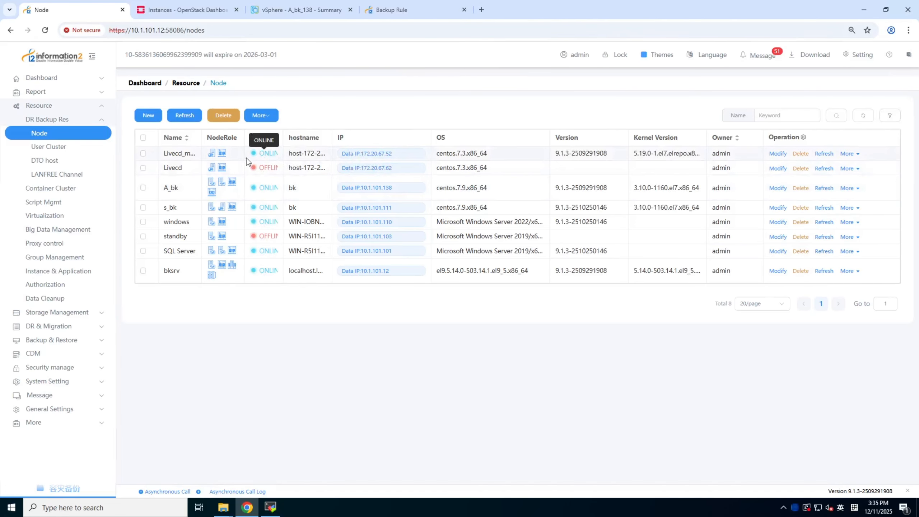
mouse_move(271, 155)
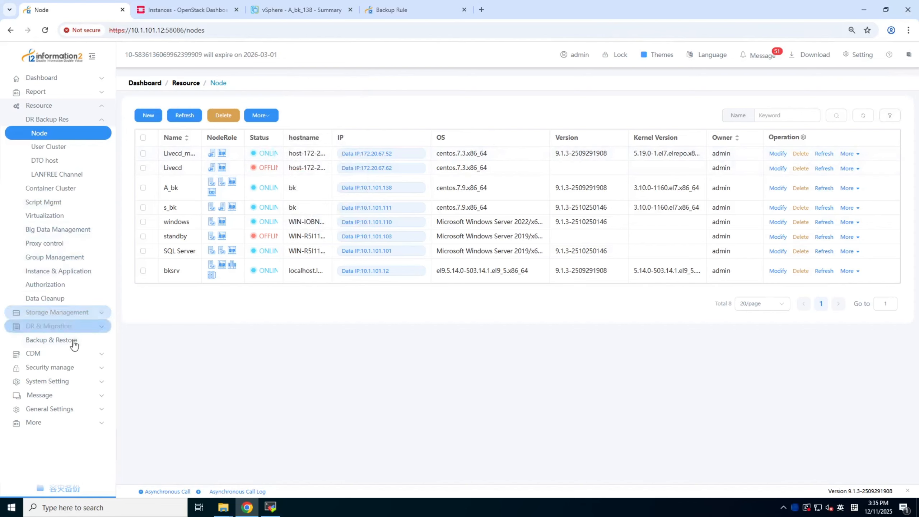
Start a new business migration rule and name it migration
left_click(78, 327)
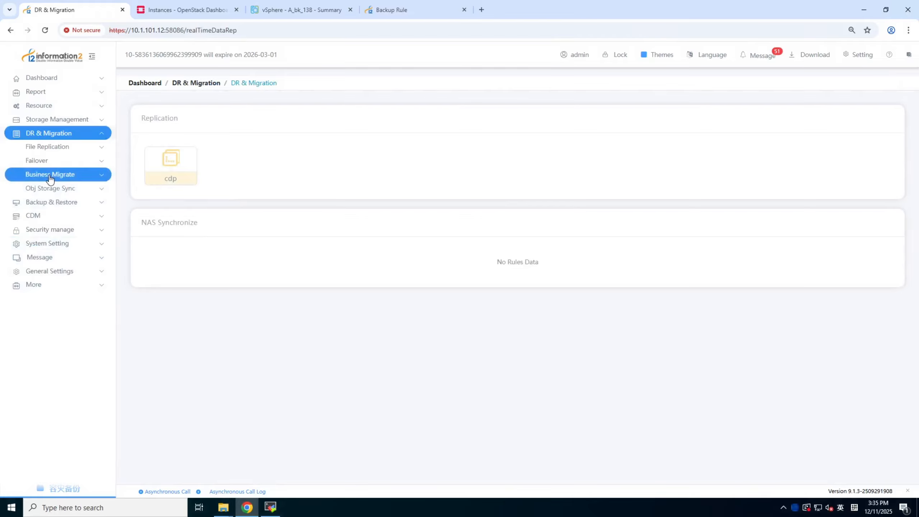
left_click(50, 179)
left_click(48, 190)
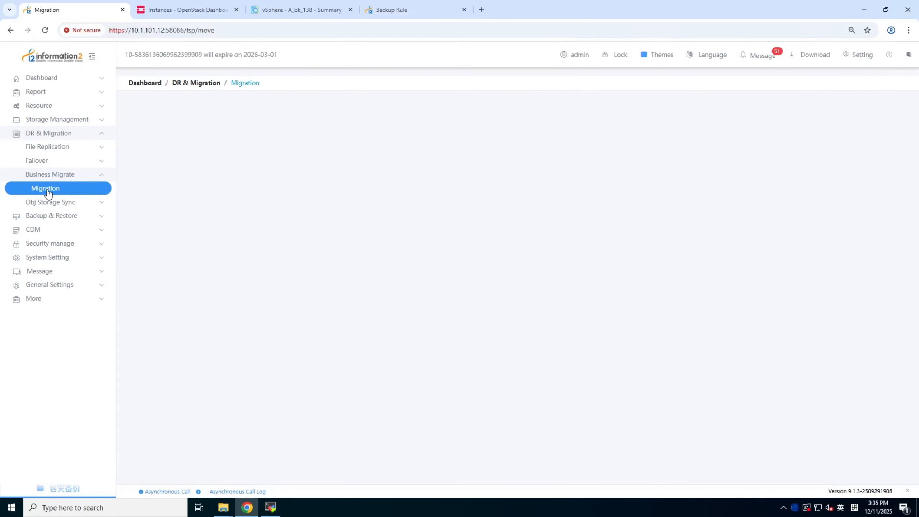
left_click(145, 110)
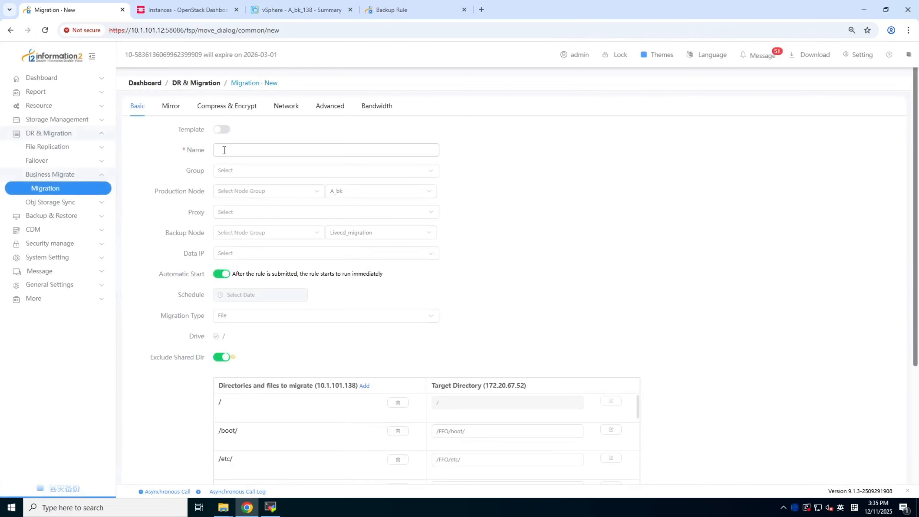
left_click(224, 150)
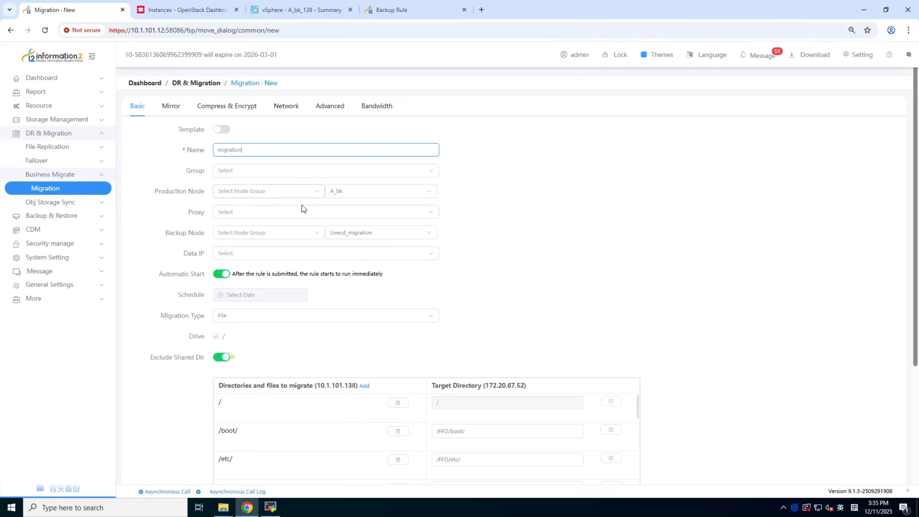
Choose A_bk as production node, Livecd_migration as backup node and 172.20.67.52 as Data IP for the migration rule
left_click(355, 194)
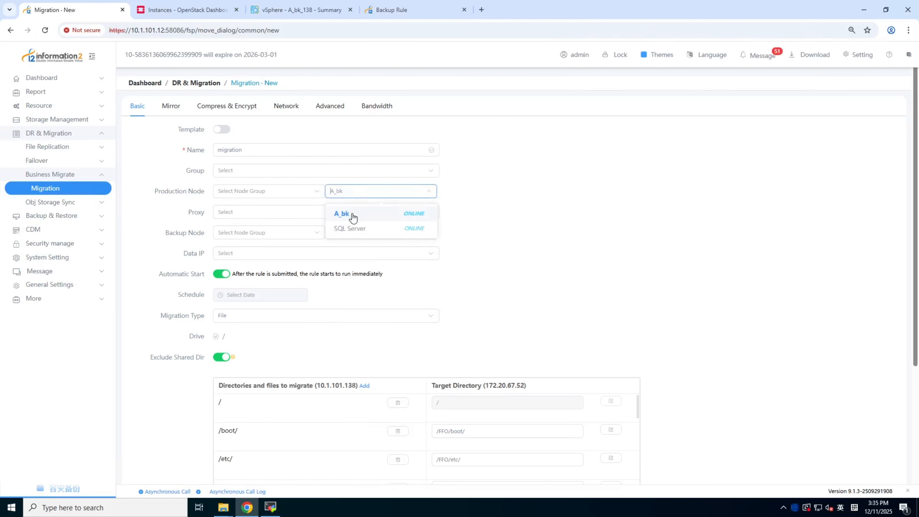
left_click(353, 218)
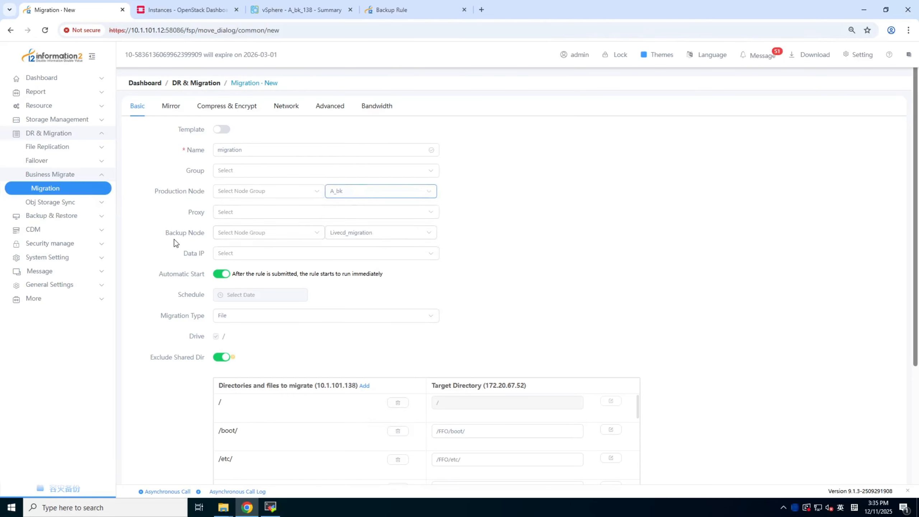
left_click(377, 235)
left_click(369, 256)
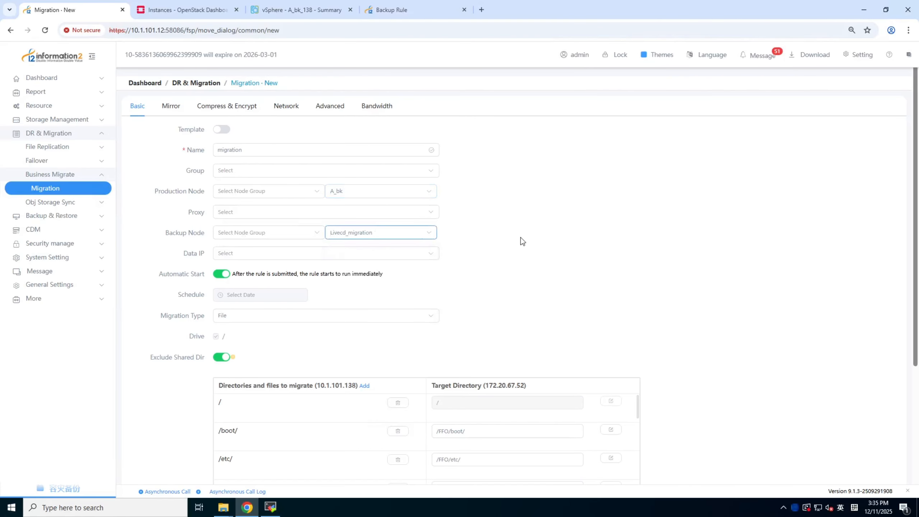
left_click(286, 252)
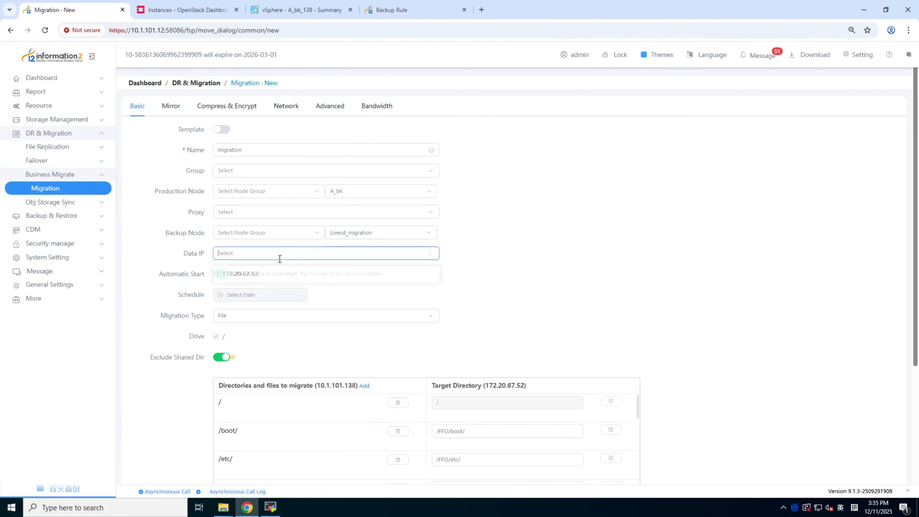
left_click(258, 278)
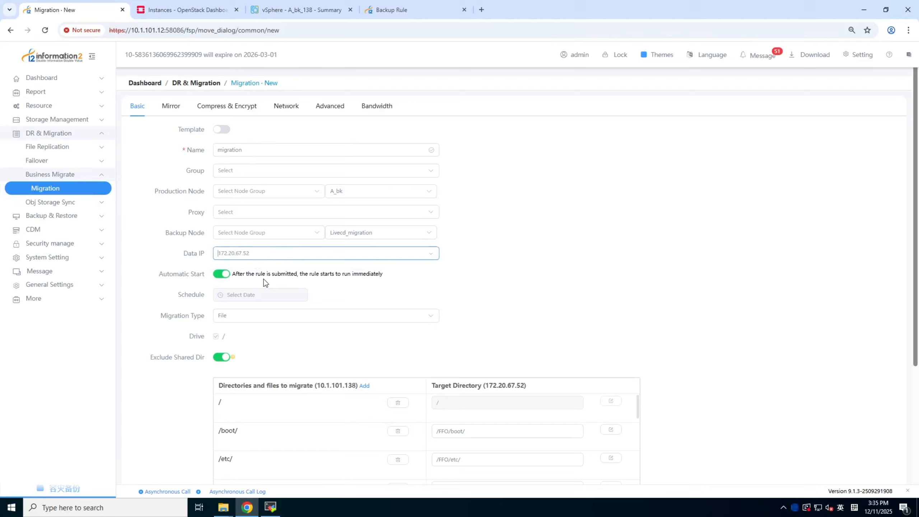
Set the migration type to Block Device, inspect the production node's available block devices and cancel the device selection
left_click(258, 320)
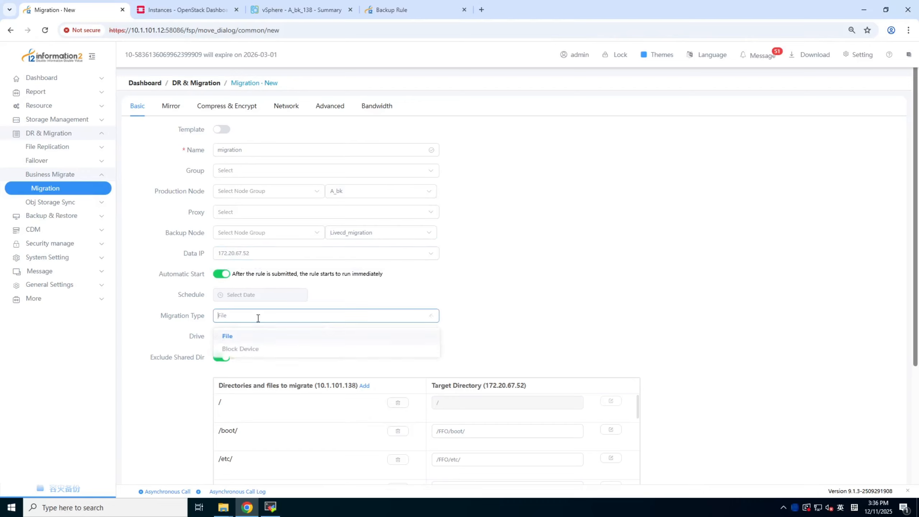
left_click(236, 353)
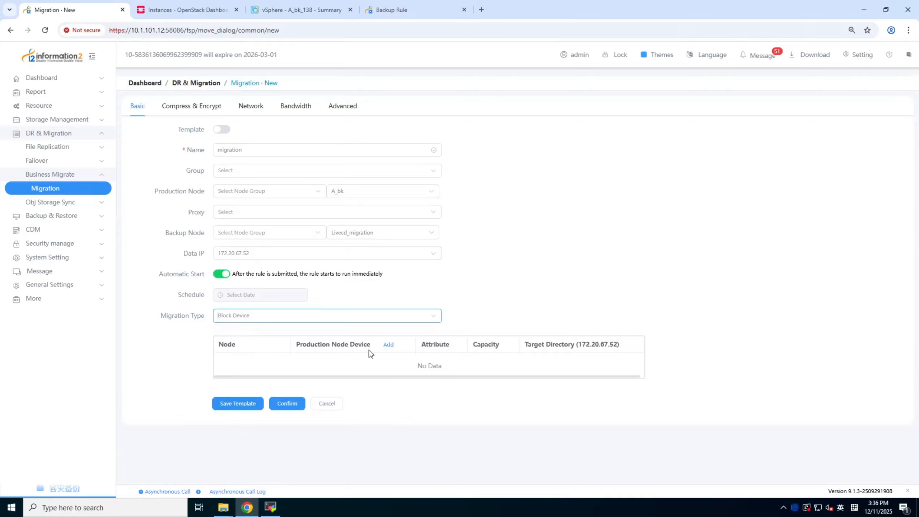
left_click(389, 348)
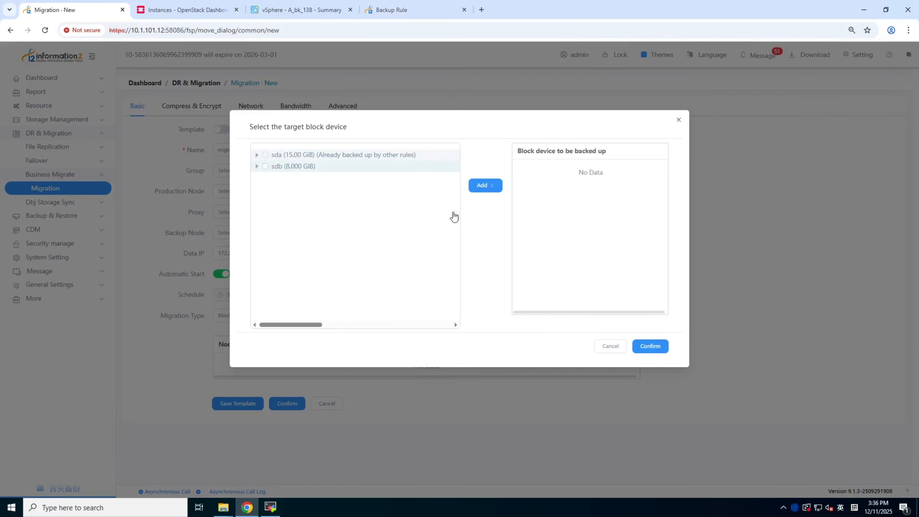
left_click(611, 347)
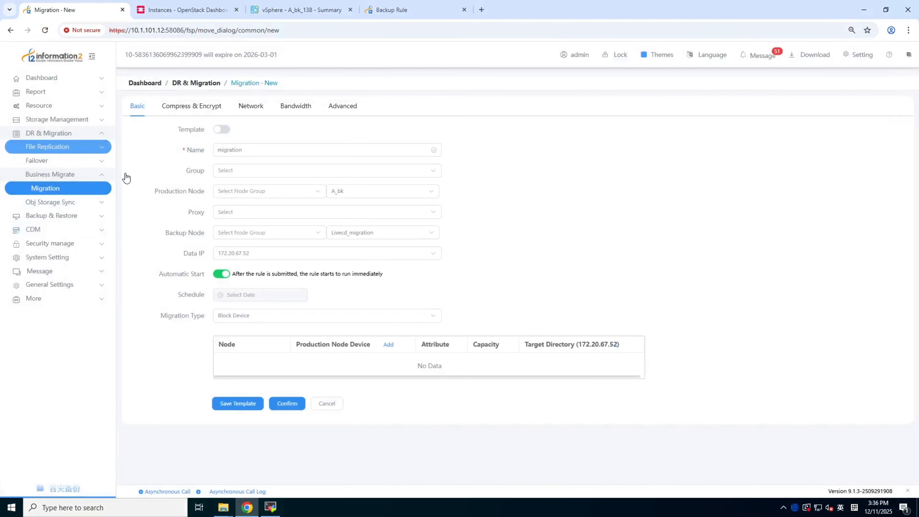
Leave the migration form and open the list of Full Server backup rules
left_click(76, 217)
left_click(65, 227)
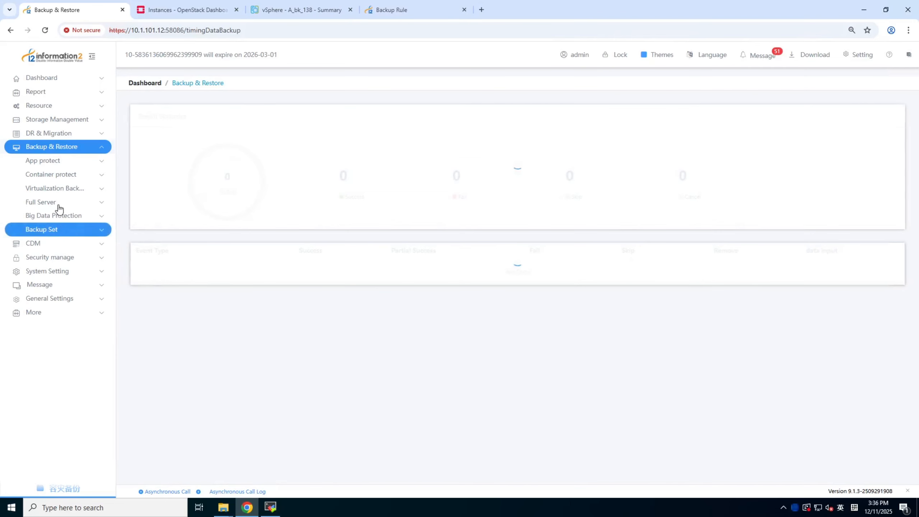
left_click(59, 203)
left_click(56, 217)
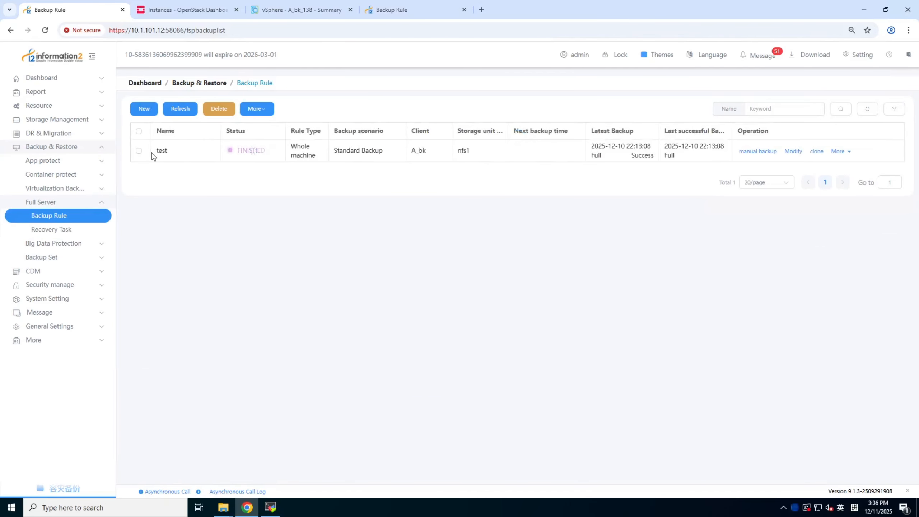
Delete the Full Server backup rule test, confirming with its name, and open the block level recovery task list
left_click(139, 151)
left_click(219, 109)
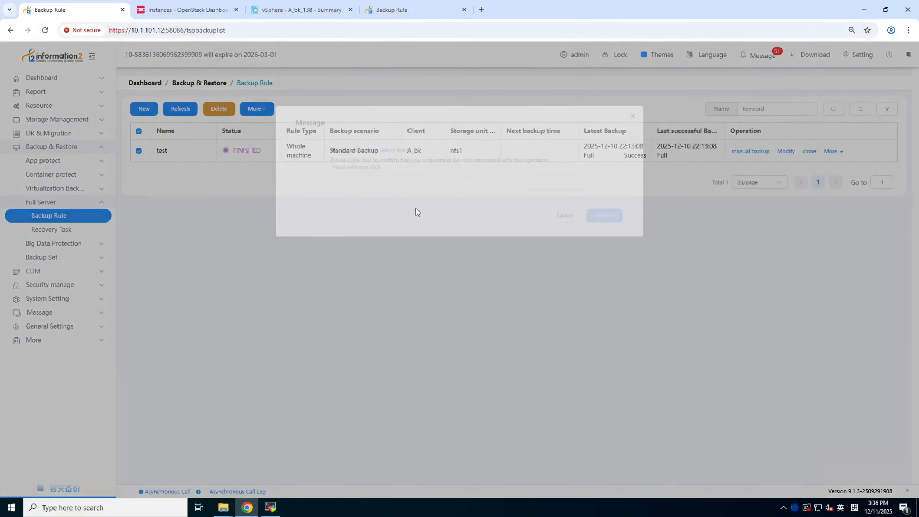
left_click(356, 171)
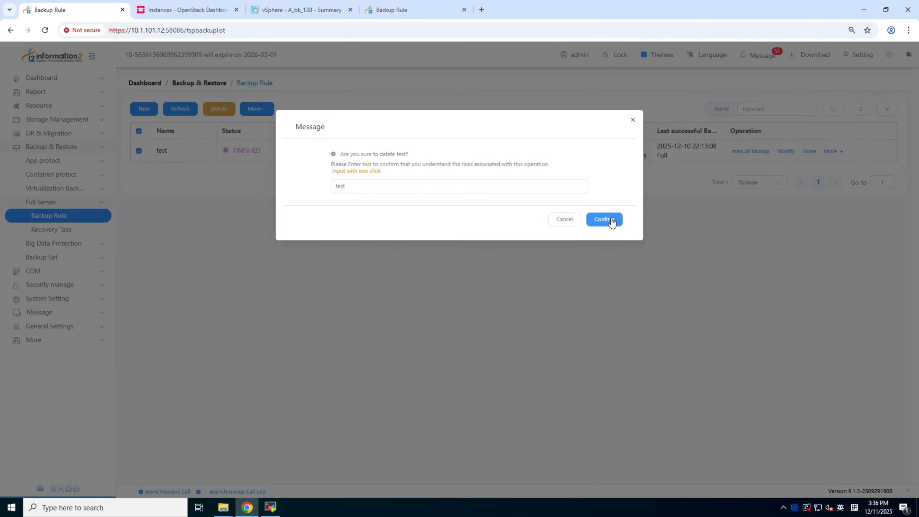
left_click(604, 220)
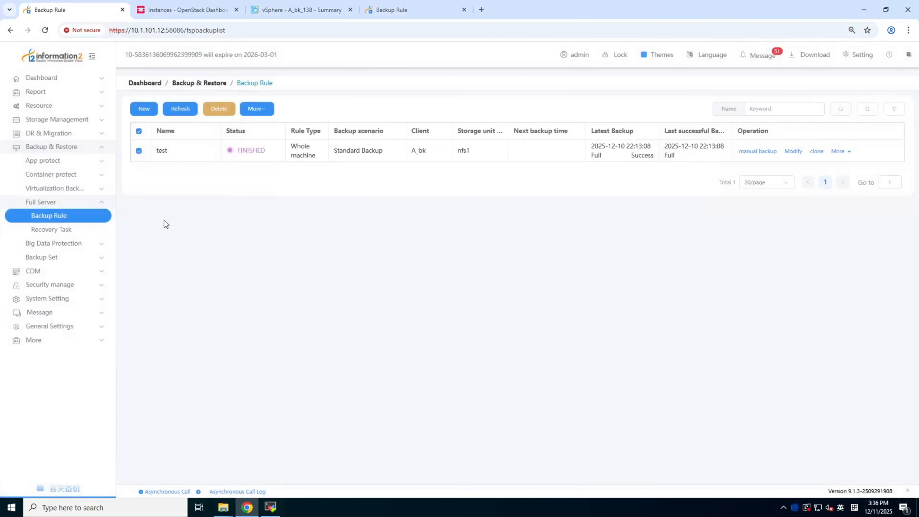
left_click(82, 222)
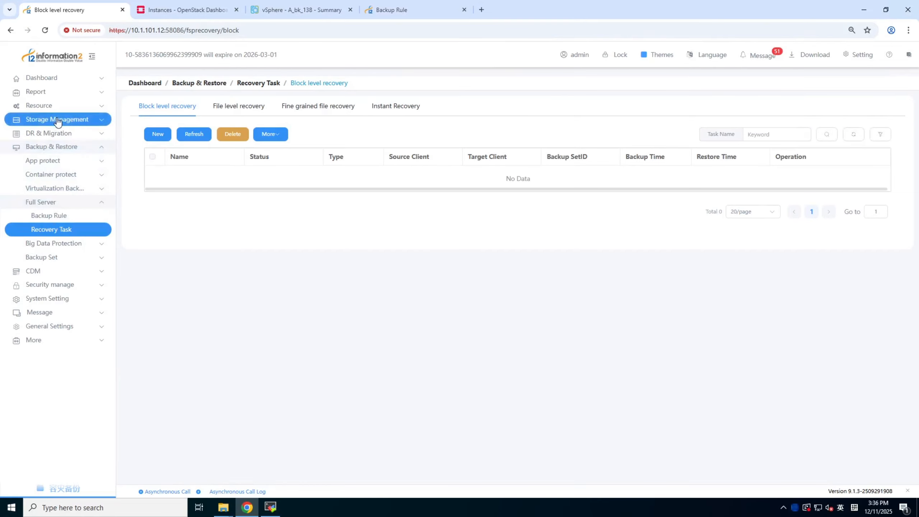
Start a new business migration rule and name it migration
left_click(57, 134)
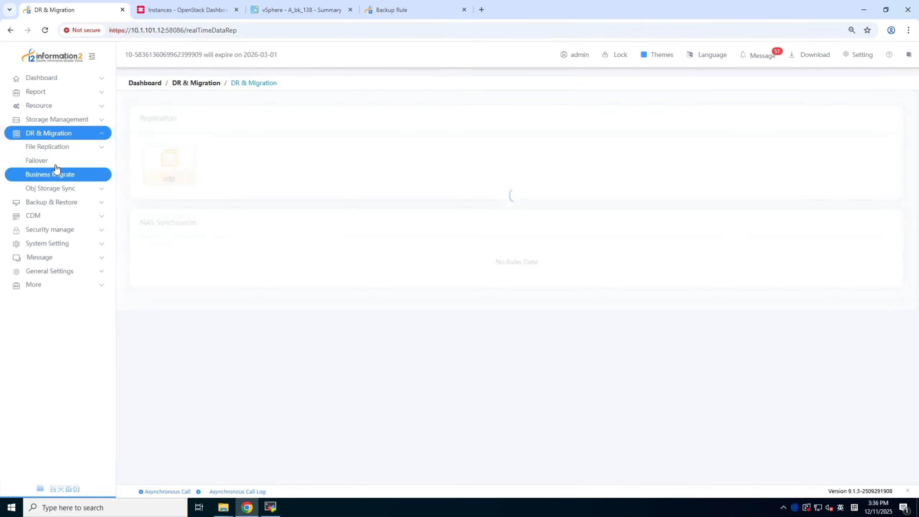
left_click(54, 175)
left_click(49, 190)
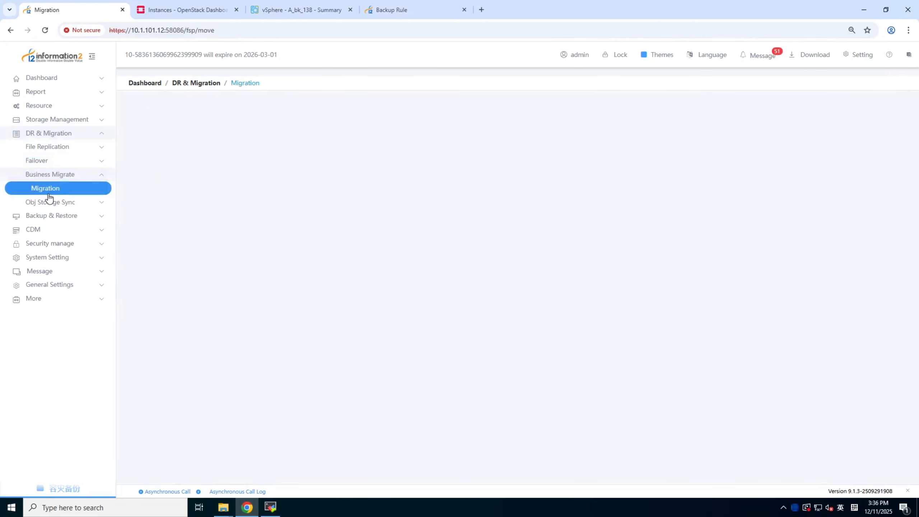
left_click(143, 112)
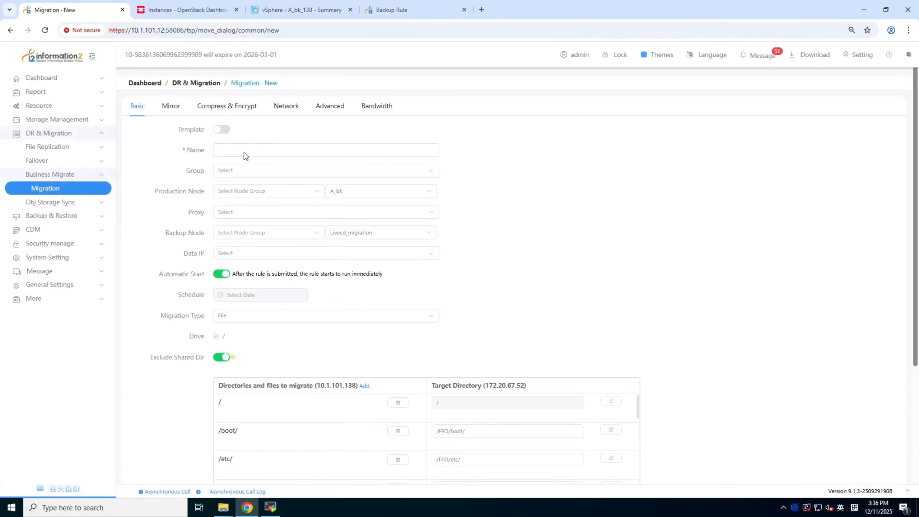
left_click(244, 151)
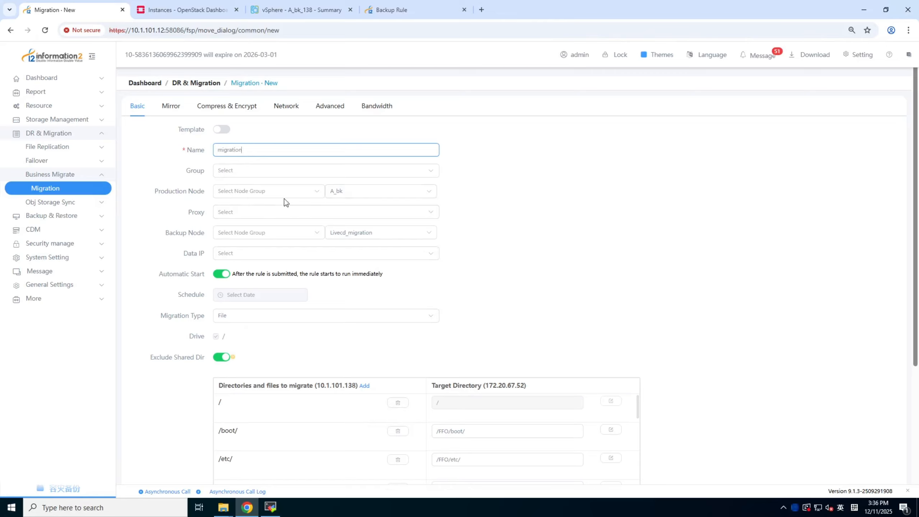
Choose A_bk as the production node and keep Livecd_migration as the backup node
left_click(364, 191)
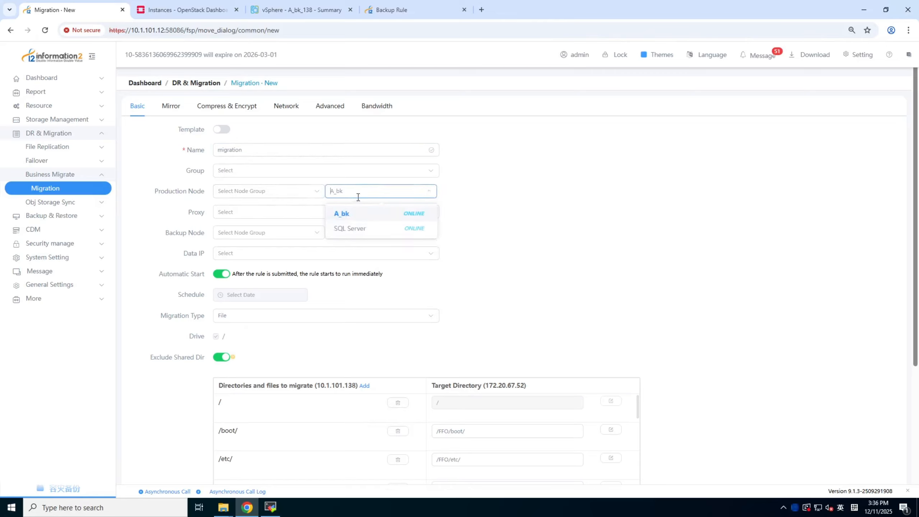
left_click(353, 214)
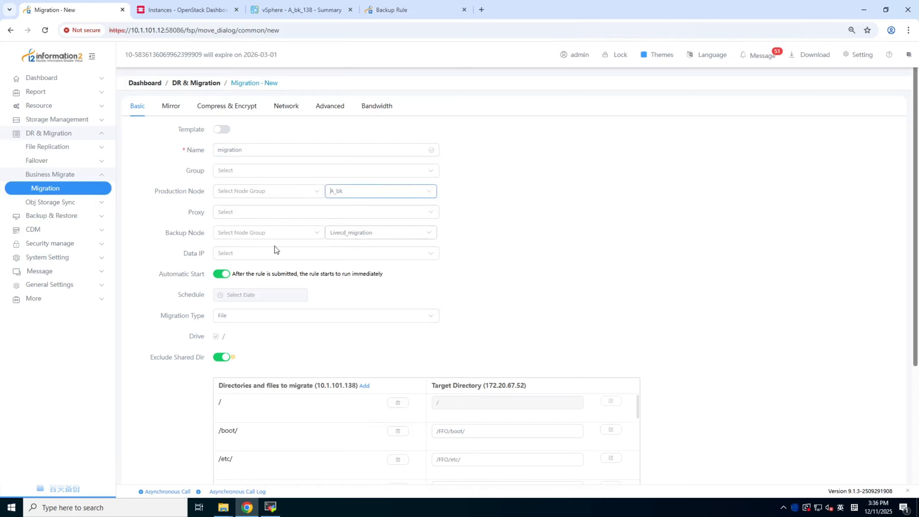
left_click(387, 235)
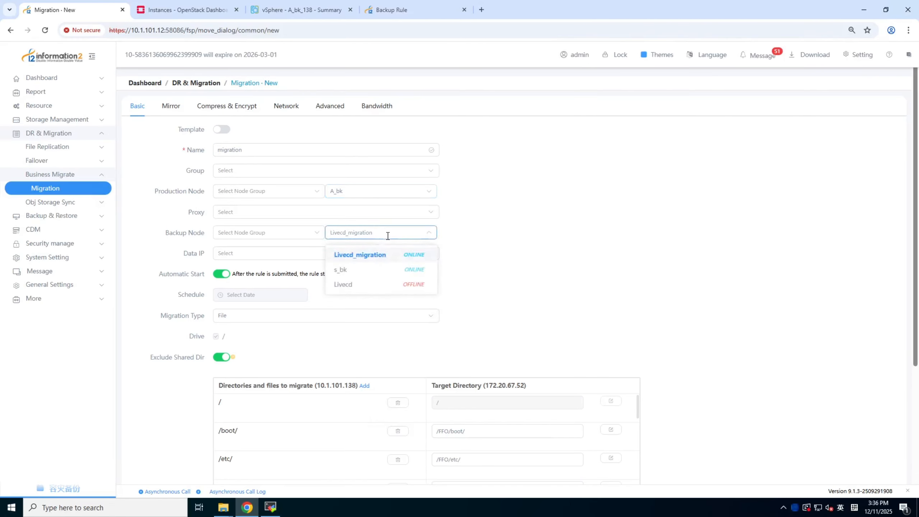
left_click(387, 236)
Set the migration type to Block Device and add the production node's sda disk as the device to migrate
left_click(389, 317)
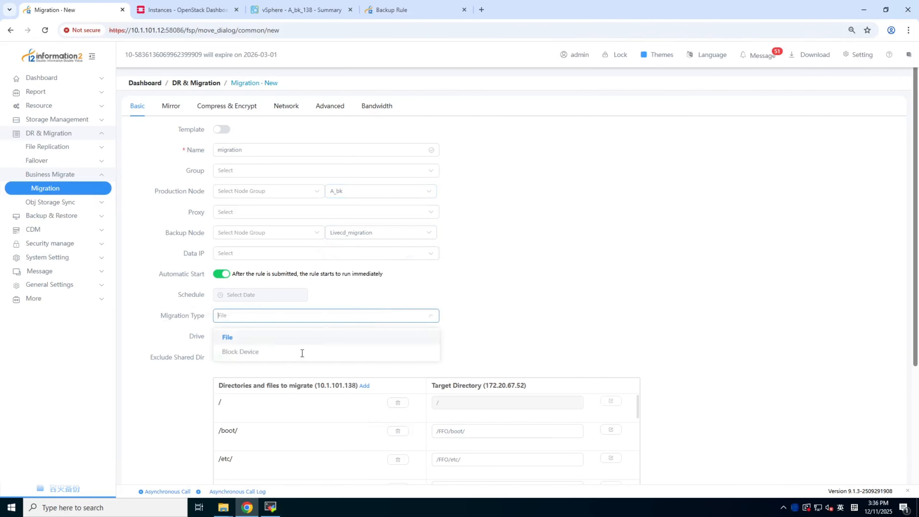
left_click(260, 356)
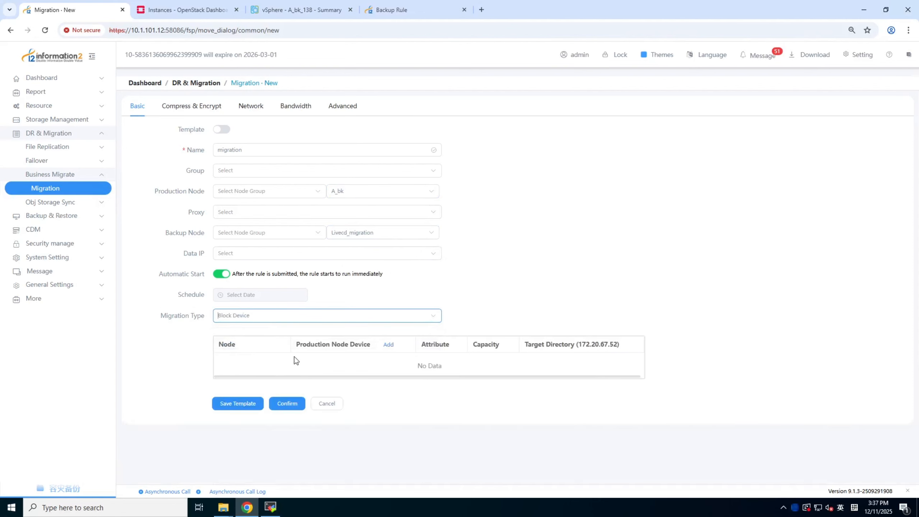
left_click(389, 346)
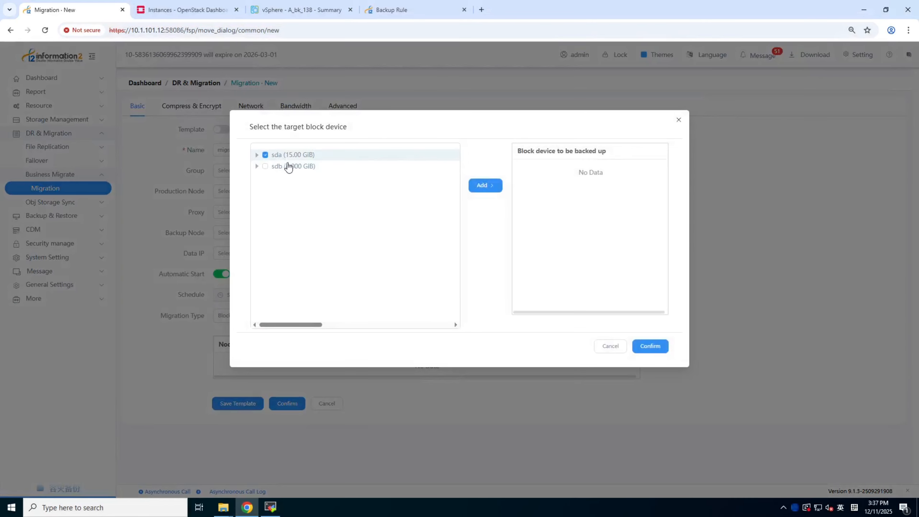
left_click(268, 155)
left_click(492, 188)
left_click(649, 346)
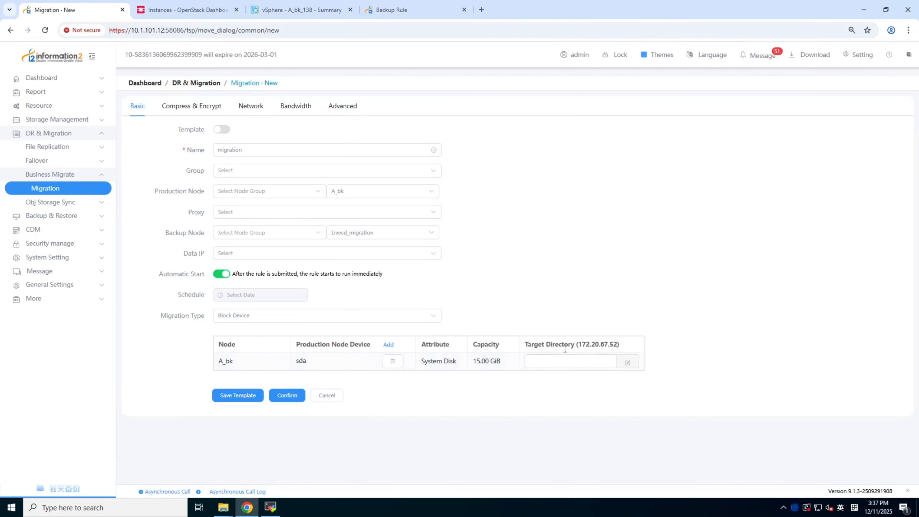
Assign the backup node's vda disk as the target for sda
left_click(625, 362)
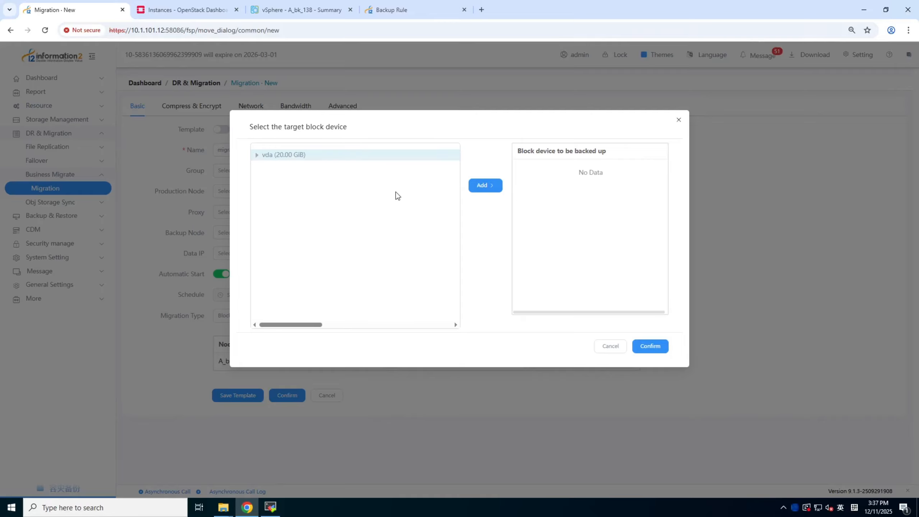
left_click(477, 190)
left_click(652, 347)
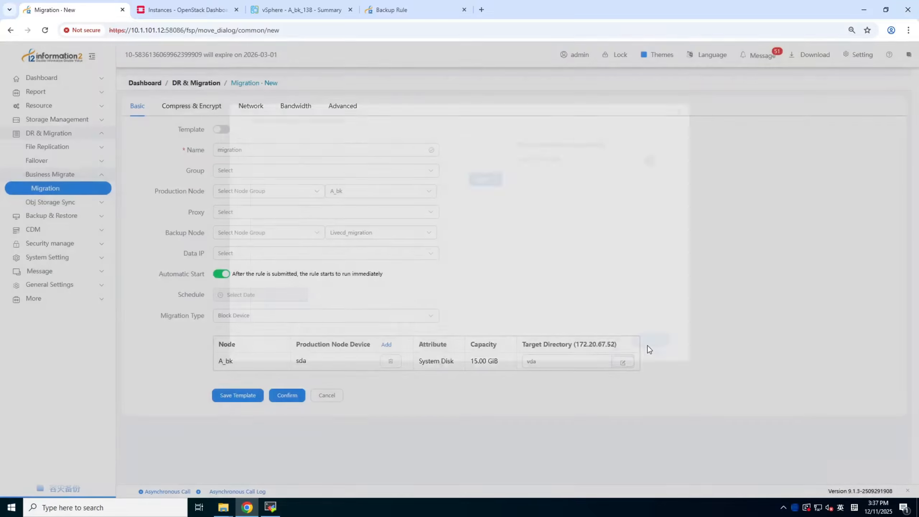
Review the transmission compression and encryption options, and choose the user-defined network of the Bk Machine with IP 172.20.67.52 and gateway 172.20.64.1
left_click(191, 114)
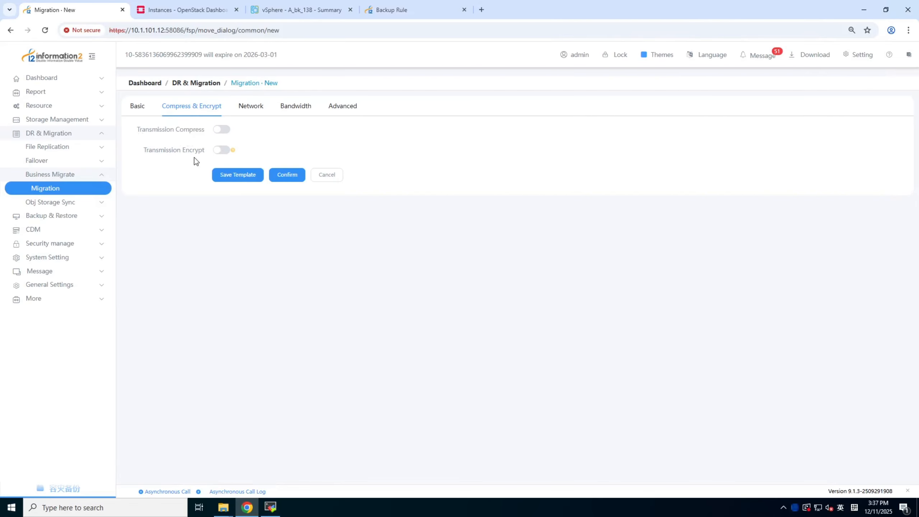
left_click(250, 107)
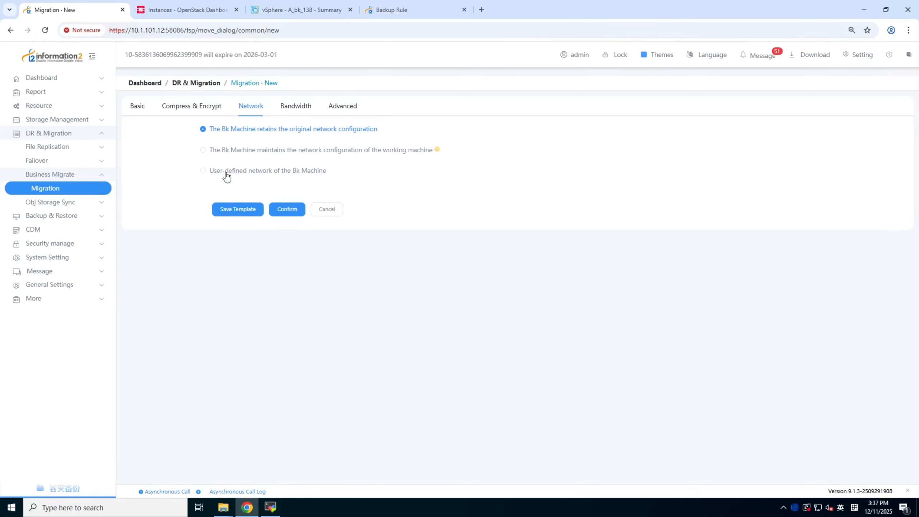
left_click(202, 171)
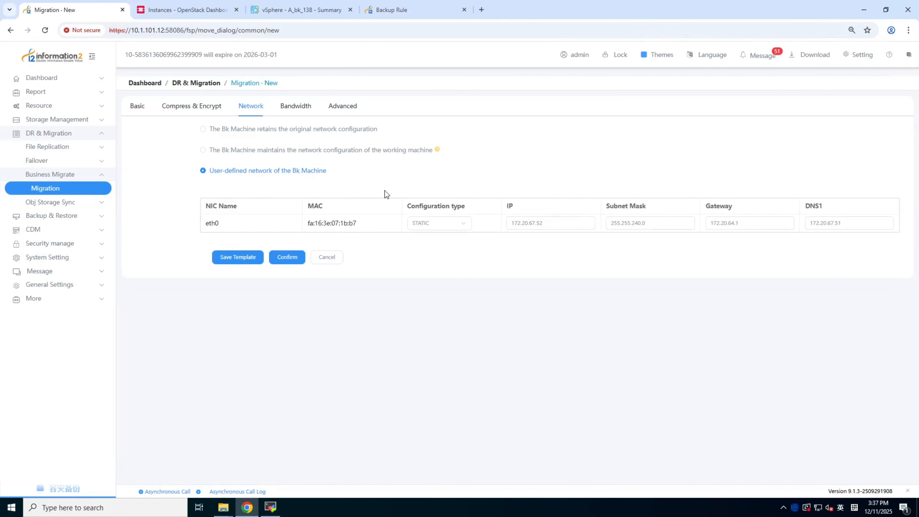
left_click(543, 221)
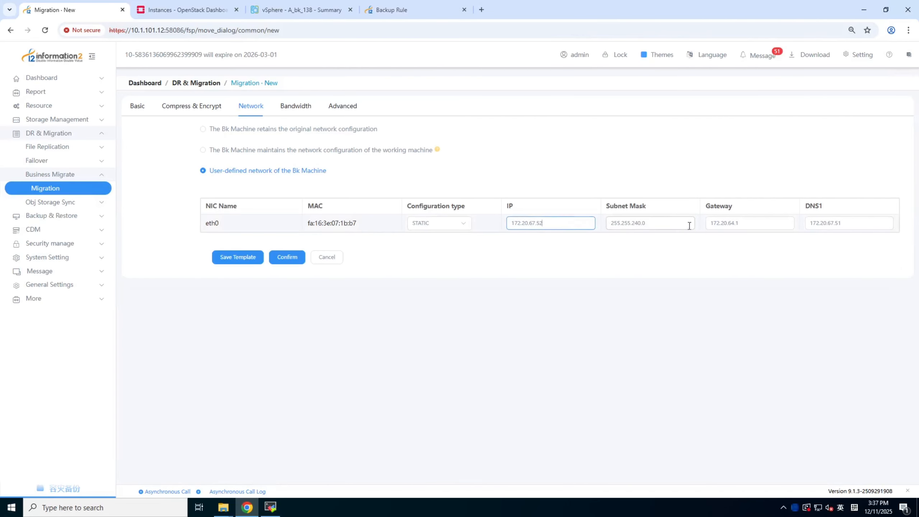
left_click(768, 225)
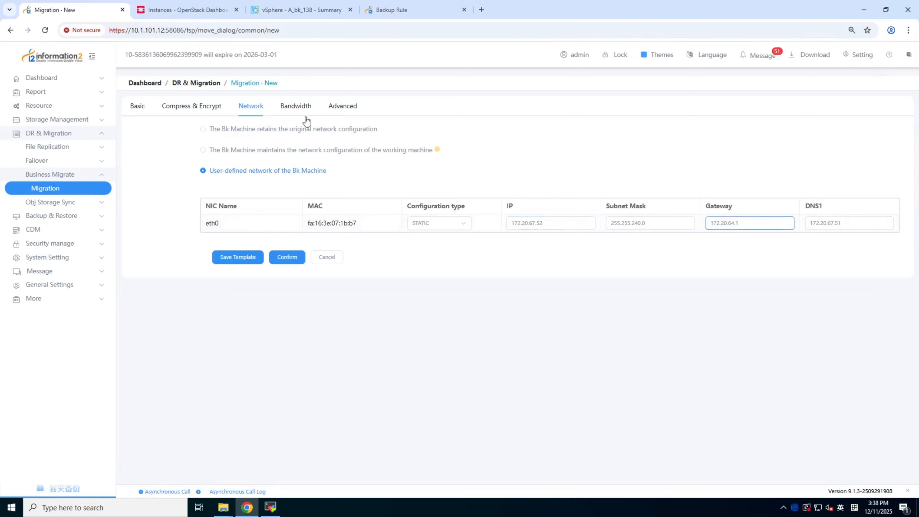
Review the bandwidth limits, try to submit the migration rule through its validation, and close the validation dialog
left_click(298, 110)
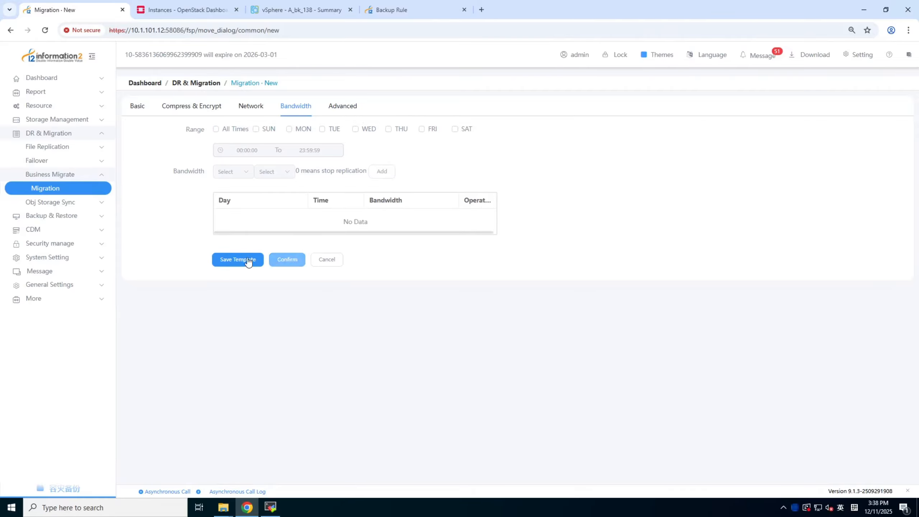
left_click(285, 260)
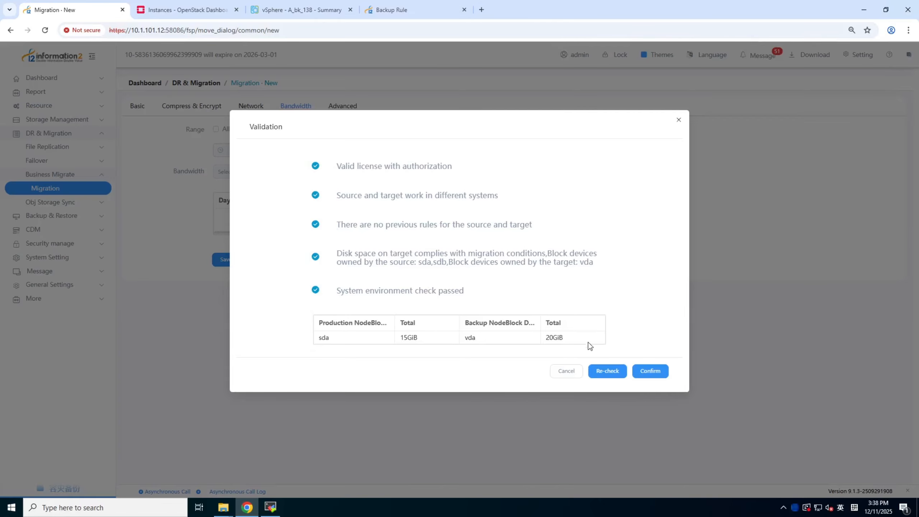
left_click(658, 374)
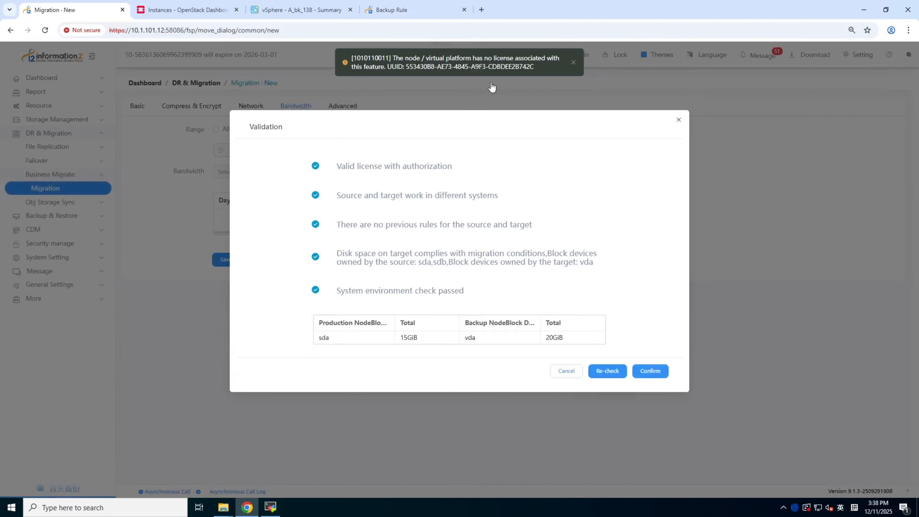
left_click_drag(426, 58, 493, 58)
left_click(677, 123)
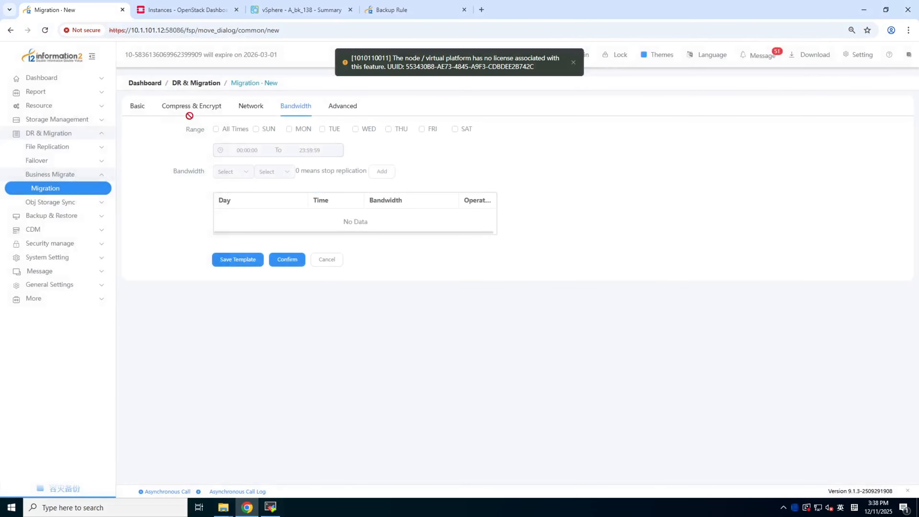
Modify the node Livecd_migration to assign the license for the move feature and save the node
left_click(97, 106)
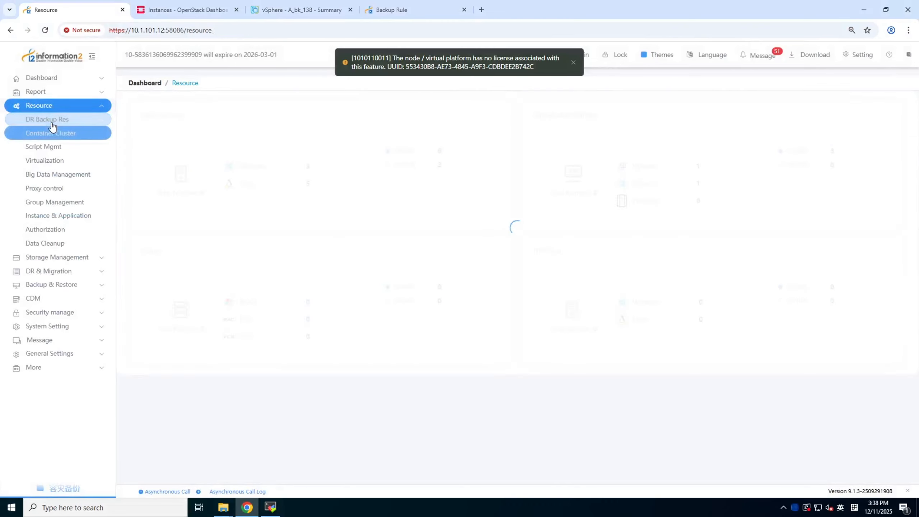
left_click(51, 124)
left_click(41, 136)
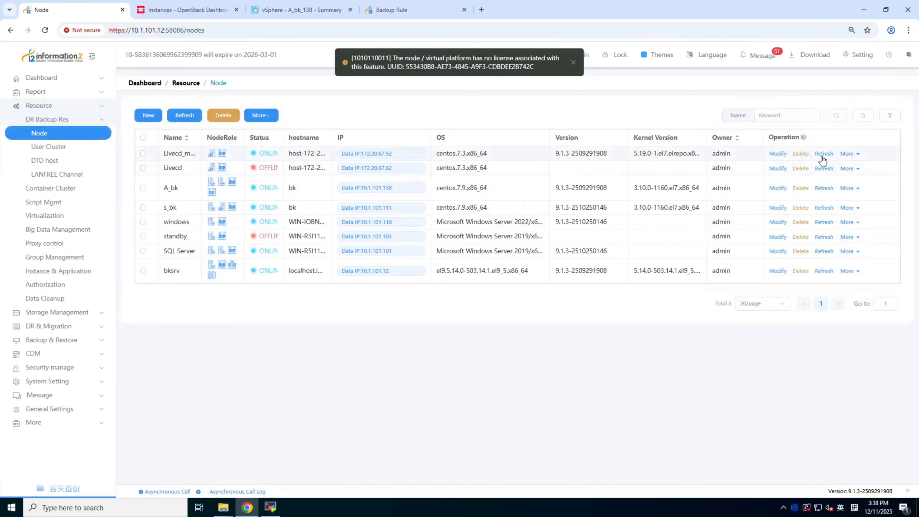
left_click(776, 155)
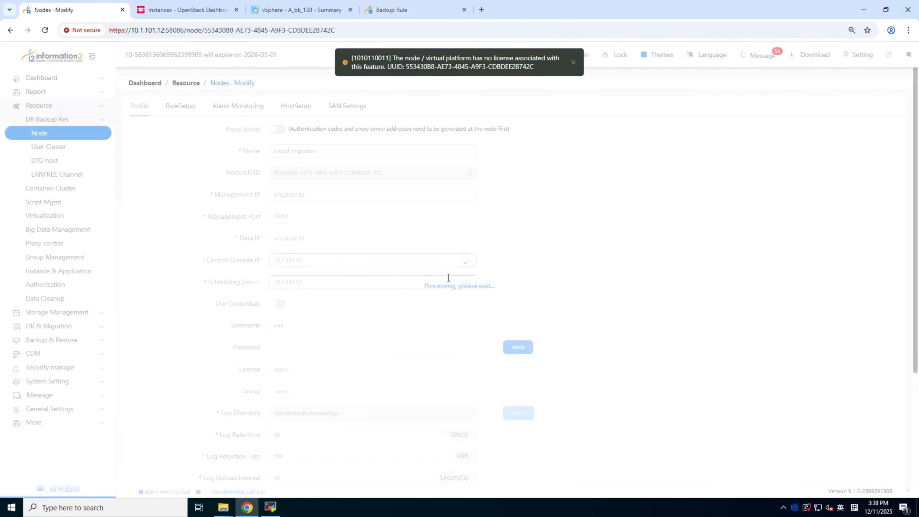
left_click(292, 370)
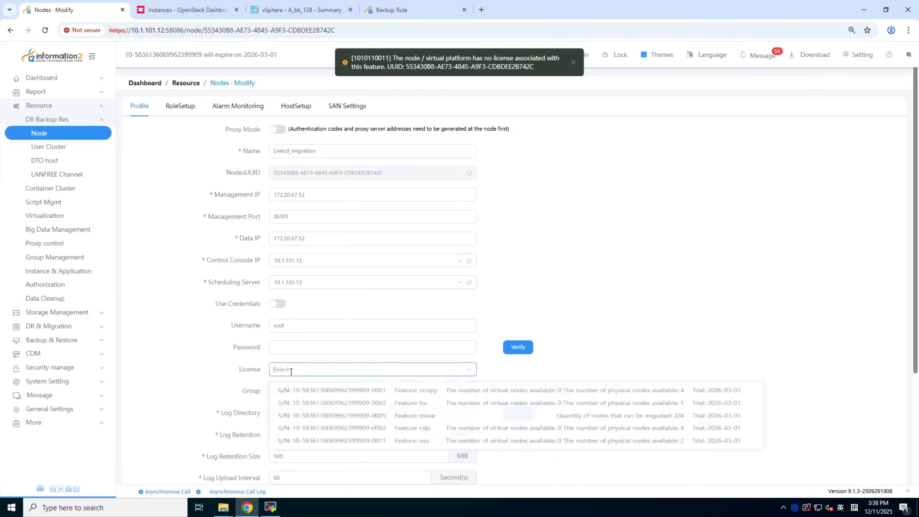
left_click(428, 423)
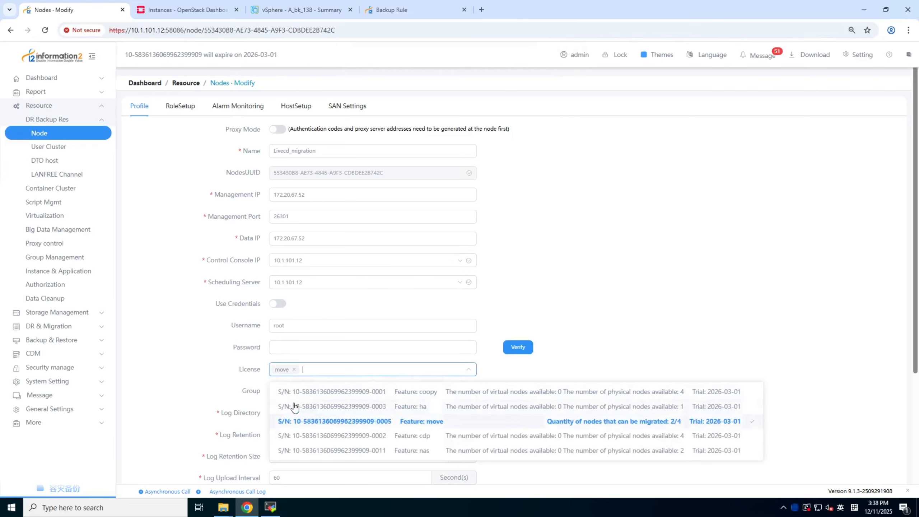
scroll(380, 365, "down", 2)
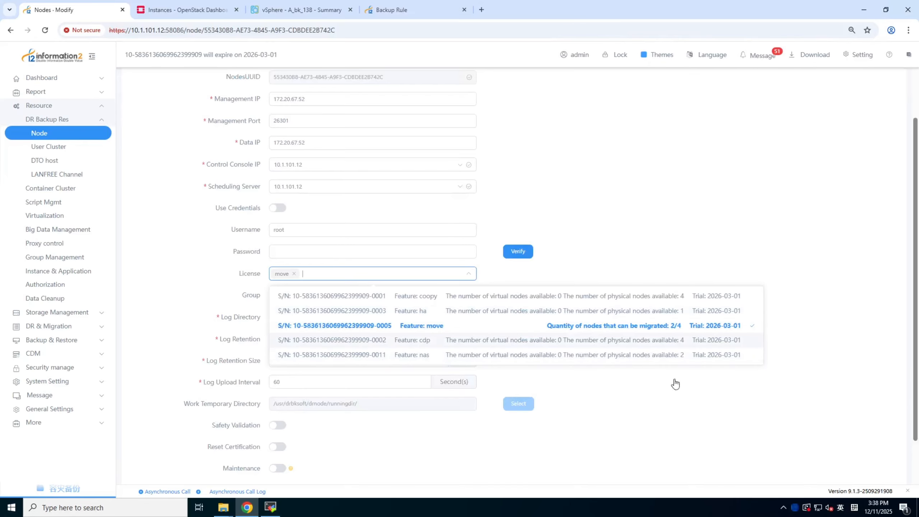
left_click(740, 400)
scroll(326, 409, "down", 2)
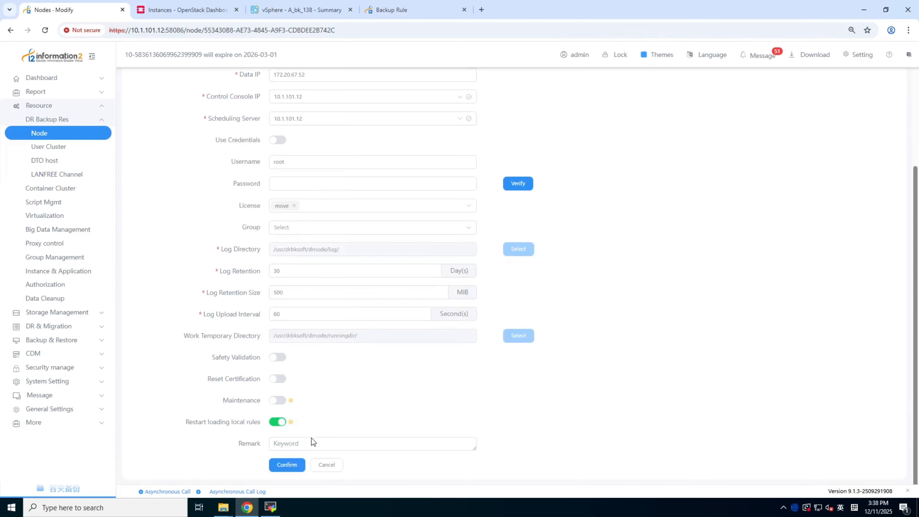
left_click(289, 465)
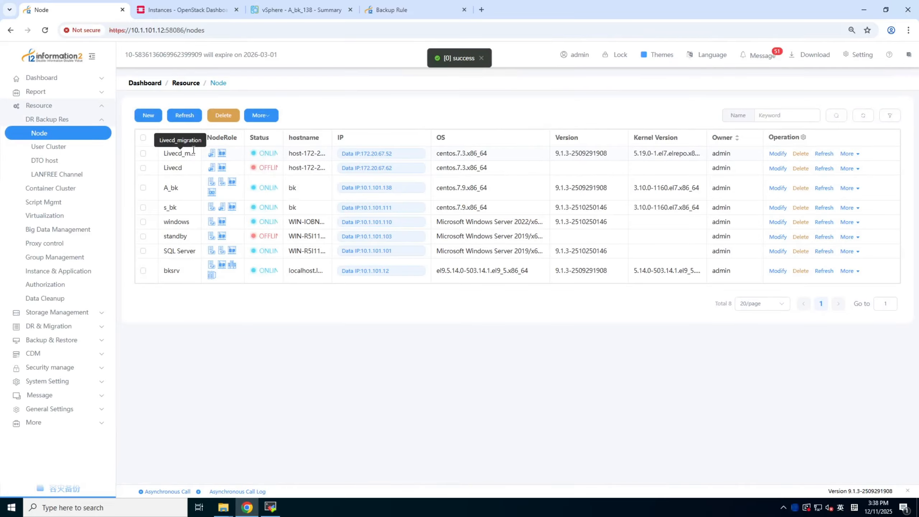
Create a new business migration rule named migration with the migration type Block Device
left_click(74, 326)
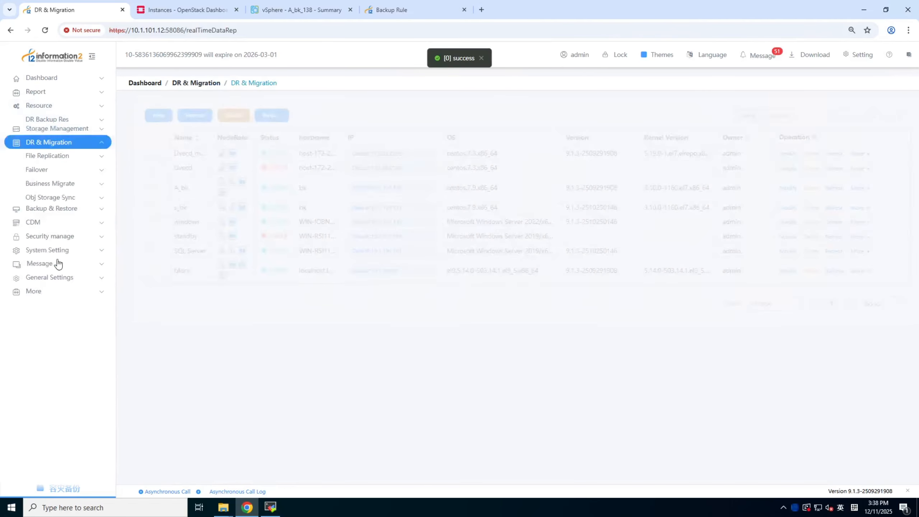
left_click(60, 175)
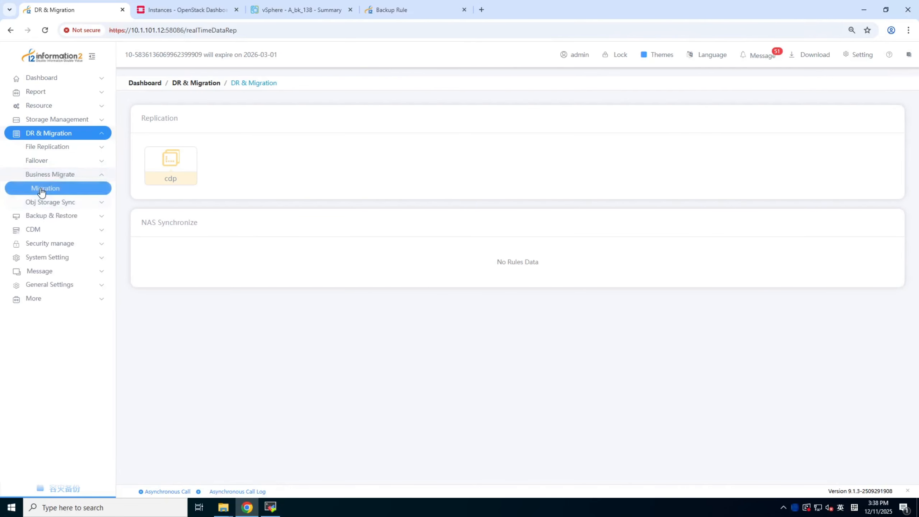
left_click(45, 188)
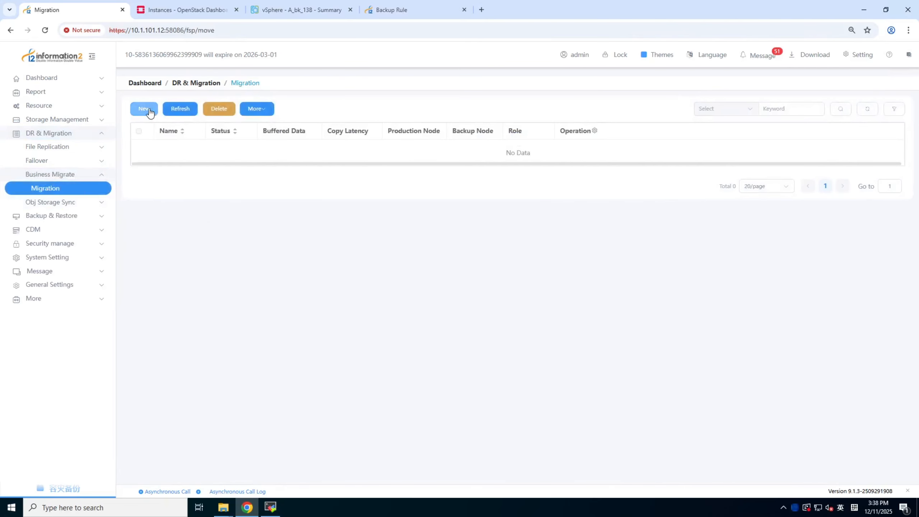
left_click(147, 109)
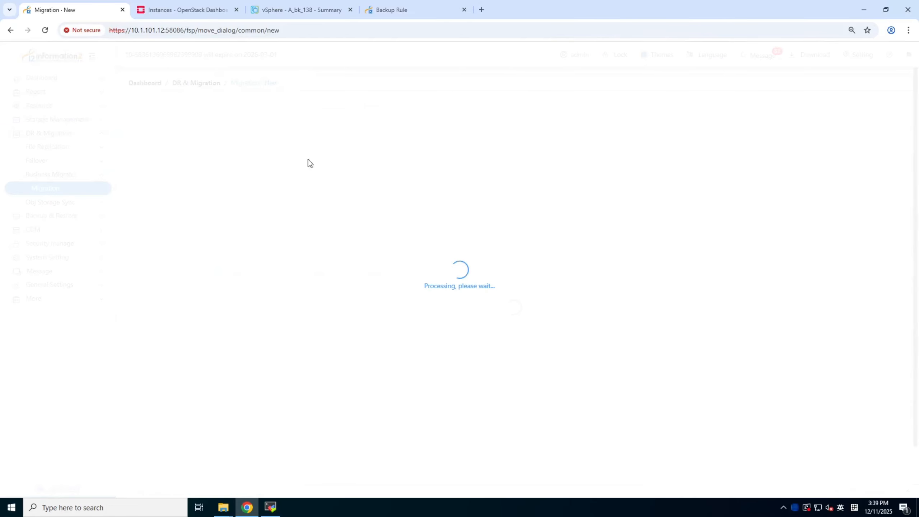
left_click(238, 151)
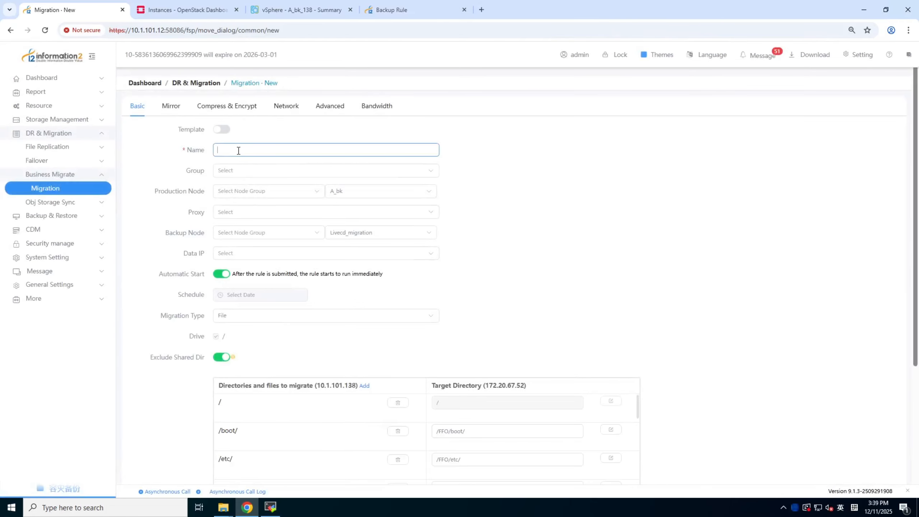
type("migration")
left_click(262, 324)
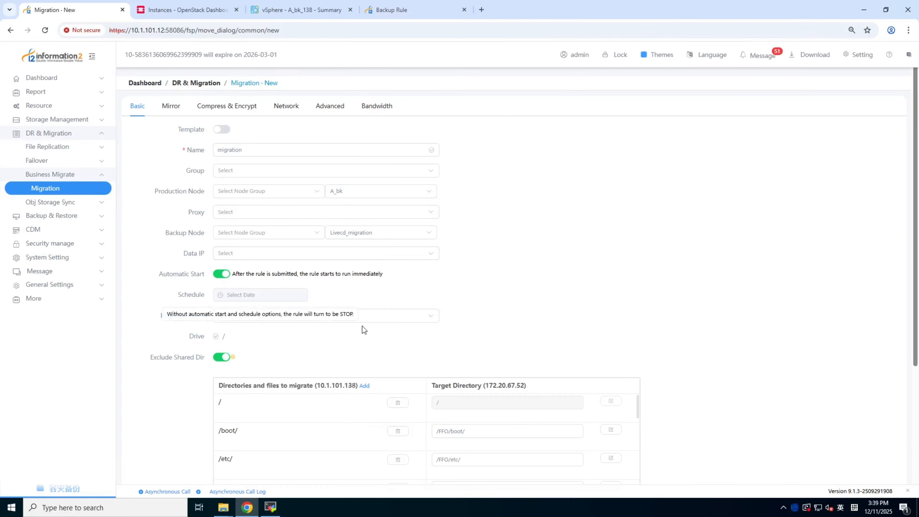
left_click(378, 317)
left_click(243, 351)
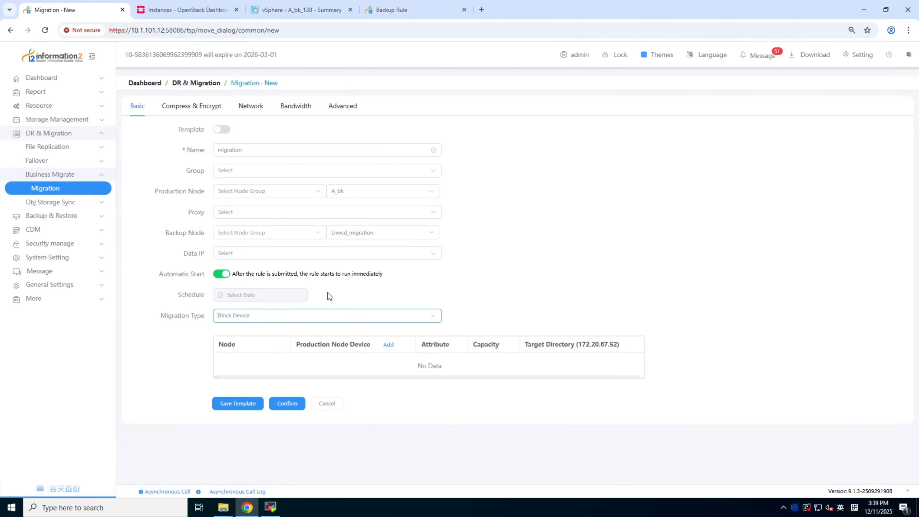
Add the production node's sda disk to the migration rule and assign the backup node's vda disk as its target
left_click(388, 344)
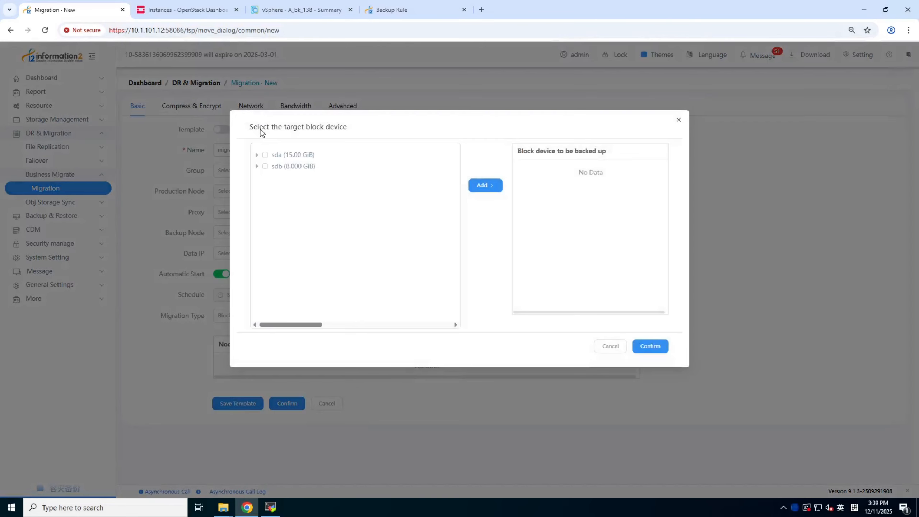
left_click(265, 155)
left_click(491, 191)
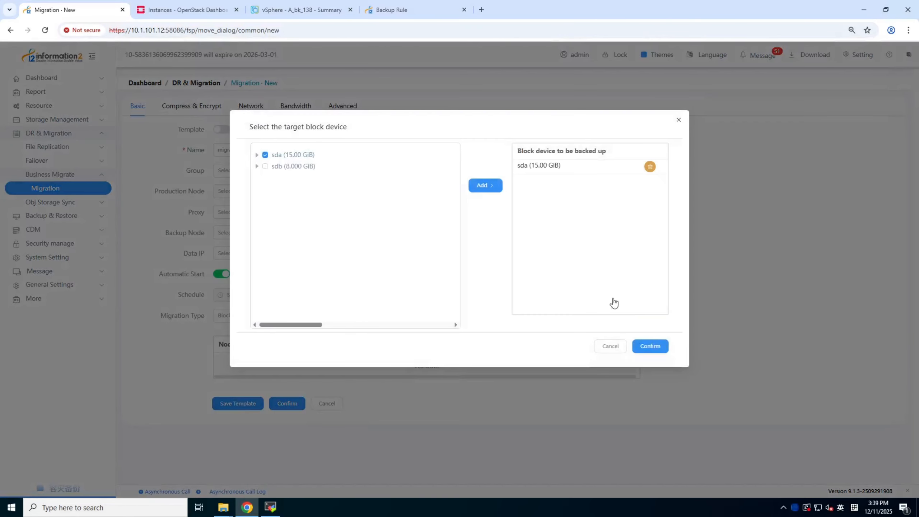
left_click(650, 346)
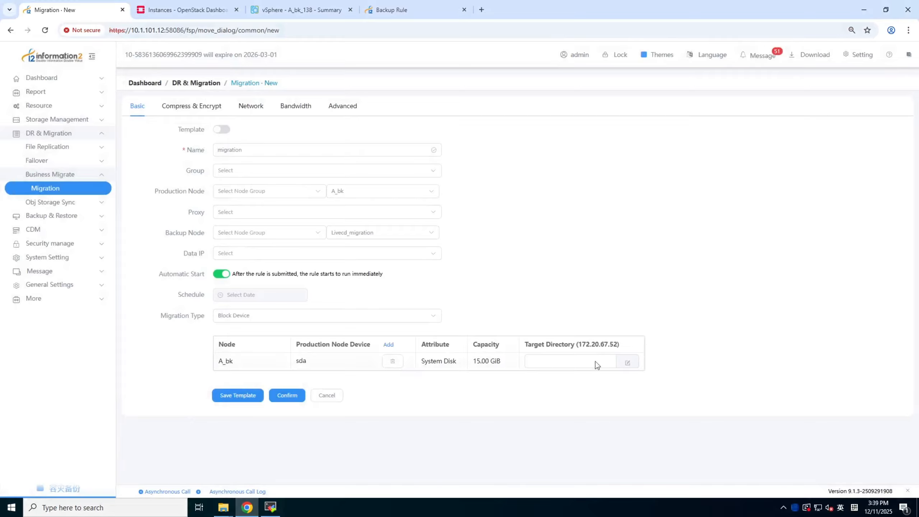
left_click(627, 362)
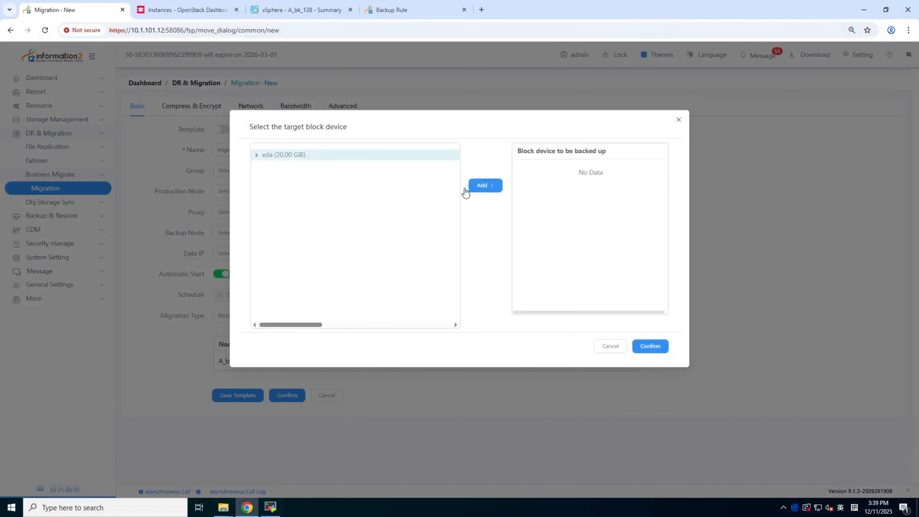
left_click(466, 190)
left_click(650, 346)
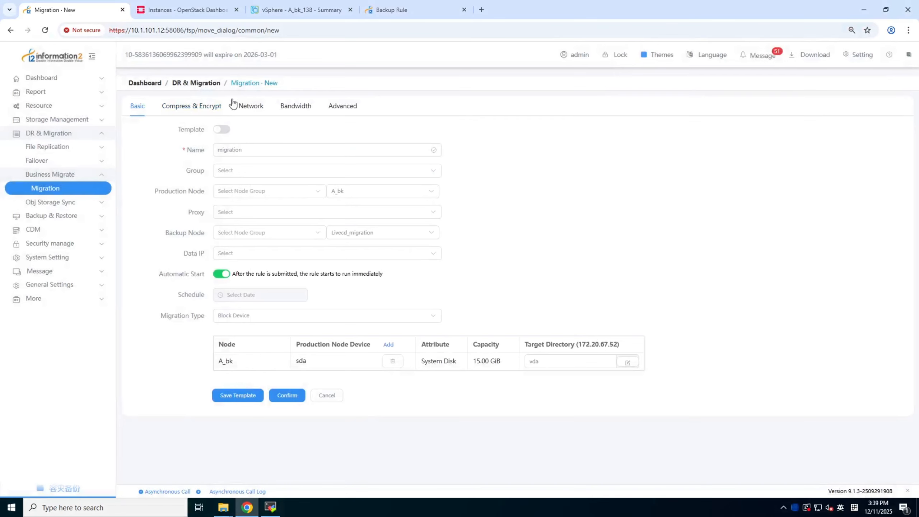
Choose the user-defined network of the Bk Machine and submit the migration rule through its validation
left_click(258, 105)
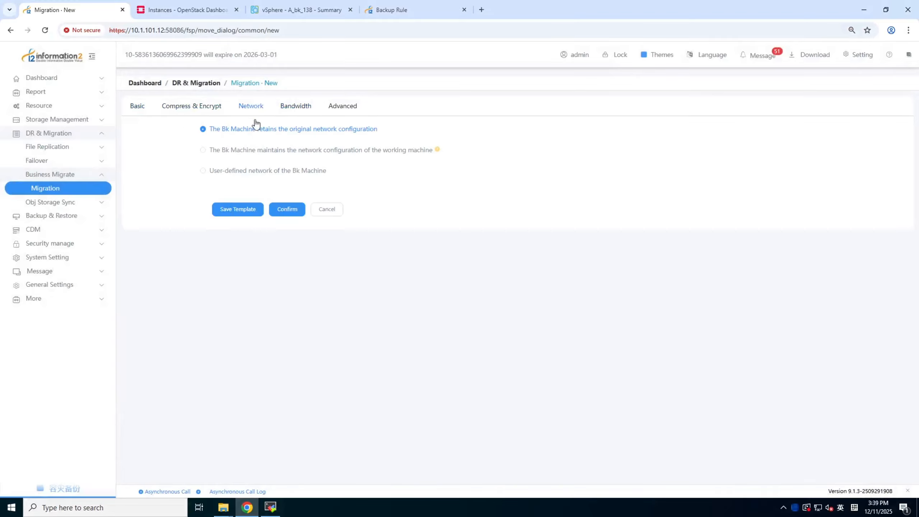
left_click(211, 172)
left_click(292, 258)
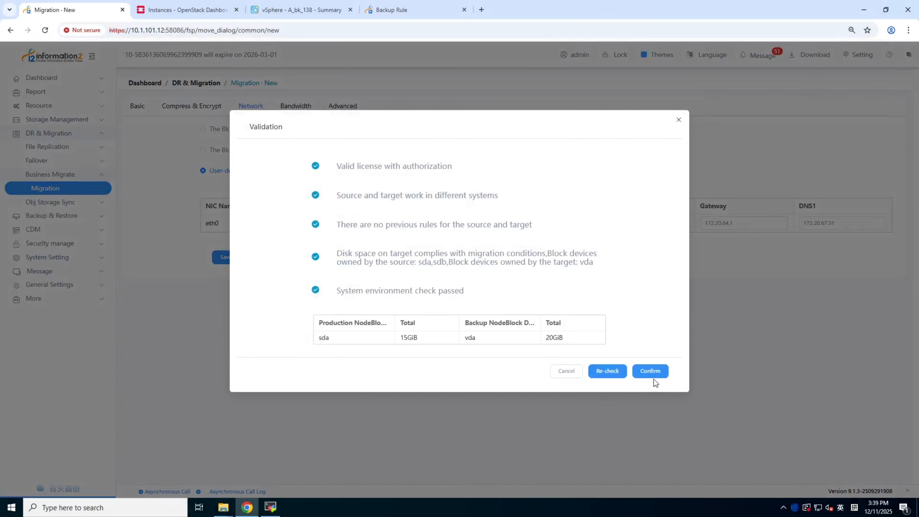
left_click(651, 371)
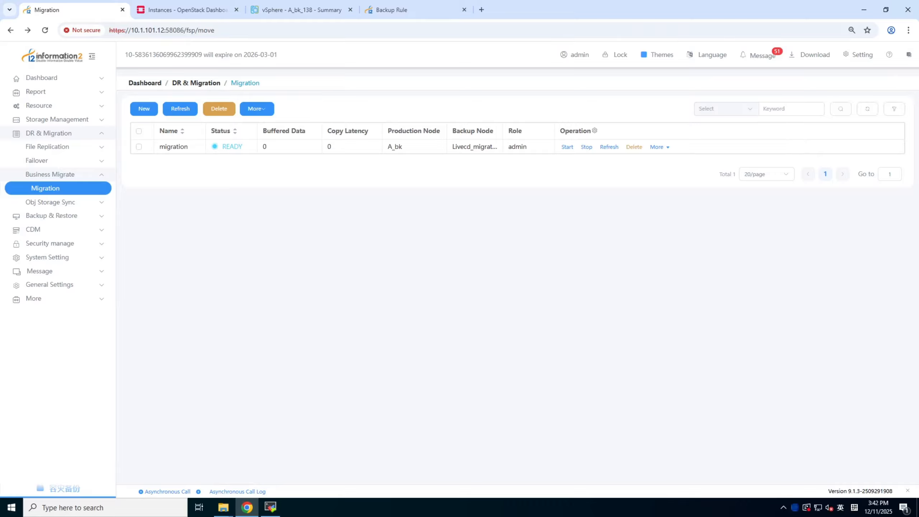
Move the ready migration rule, confirm the migration, and widen the Status column of the rule list
left_click(657, 147)
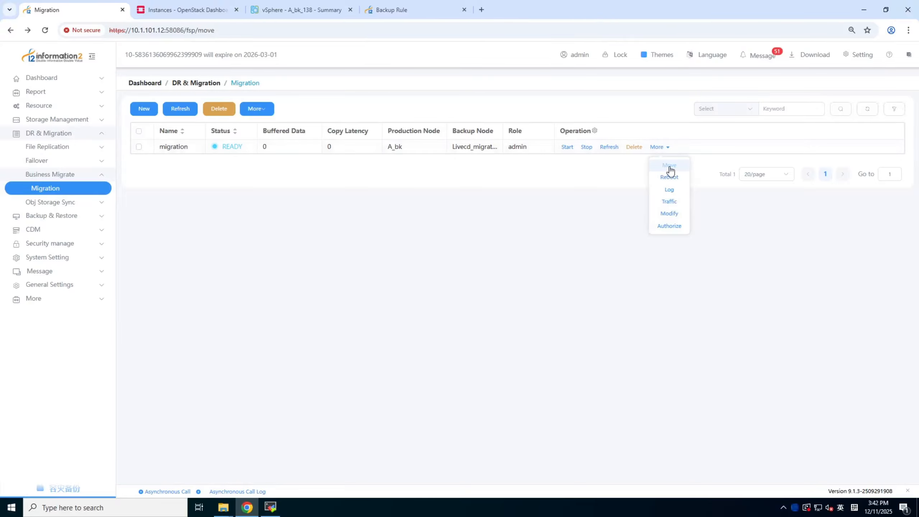
left_click(670, 168)
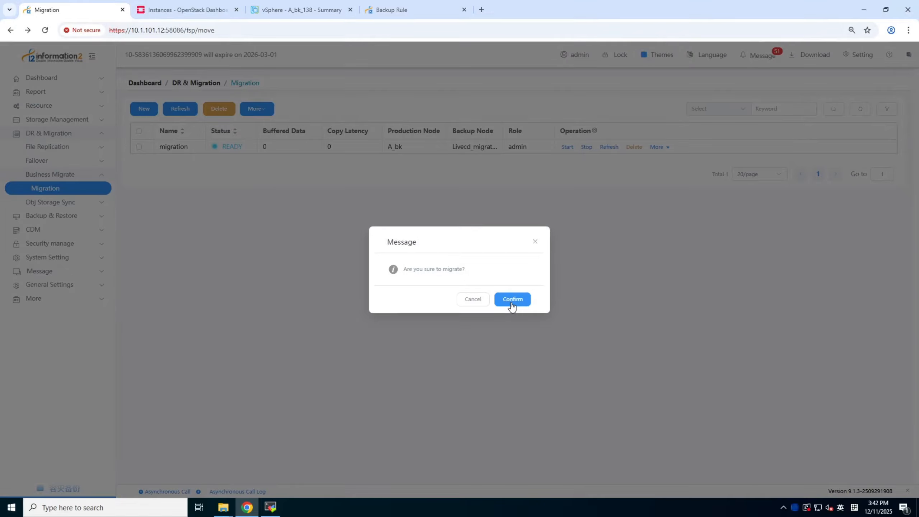
left_click(512, 299)
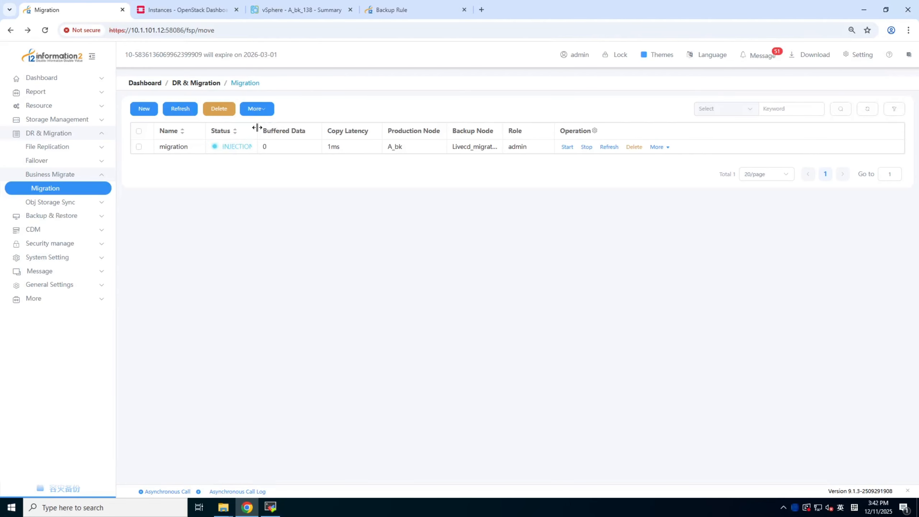
left_click_drag(306, 131, 308, 130)
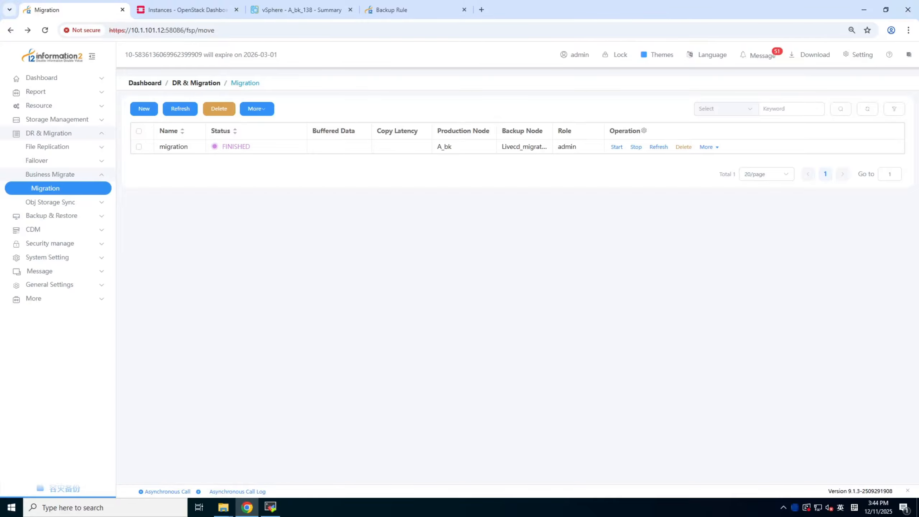
Reboot the backup machine of the finished migration rule and confirm the reboot
left_click(709, 147)
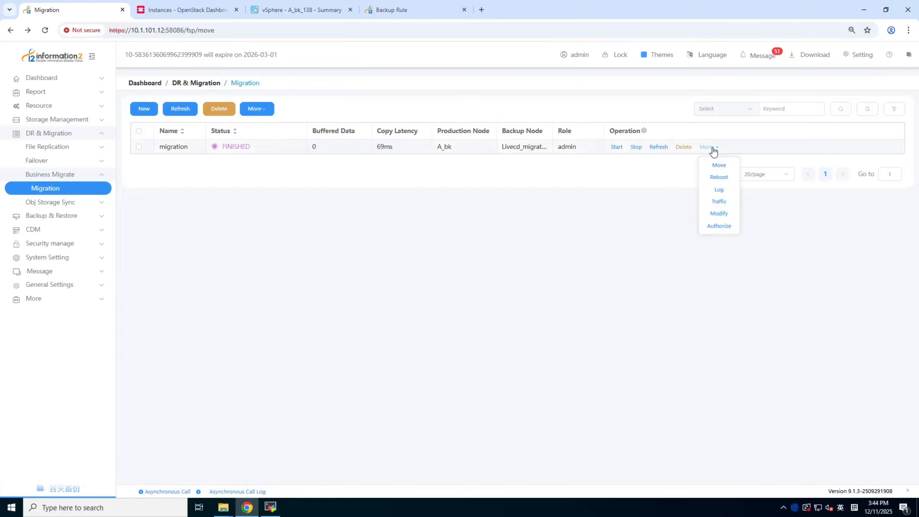
left_click(719, 177)
left_click(516, 303)
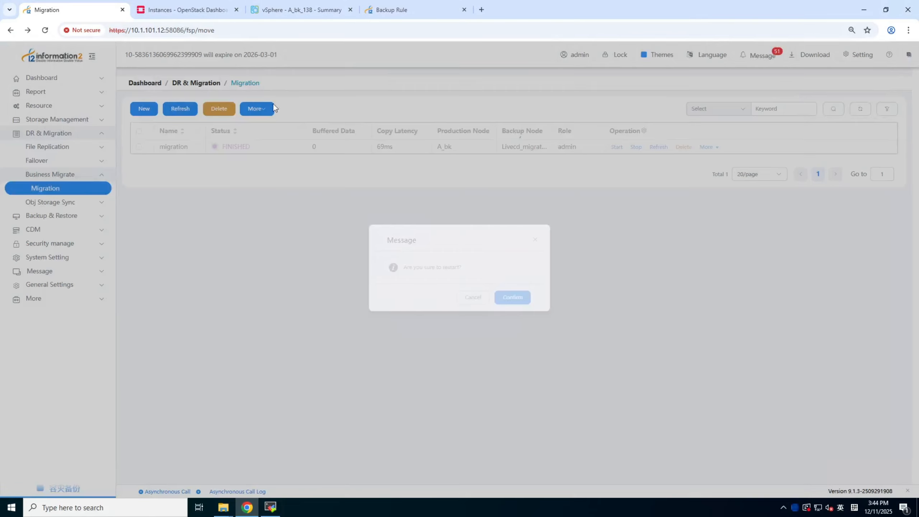
Switch to OpenStack, open the console of instance A_livecd_qcow2, and log in as root with the account password
left_click(184, 11)
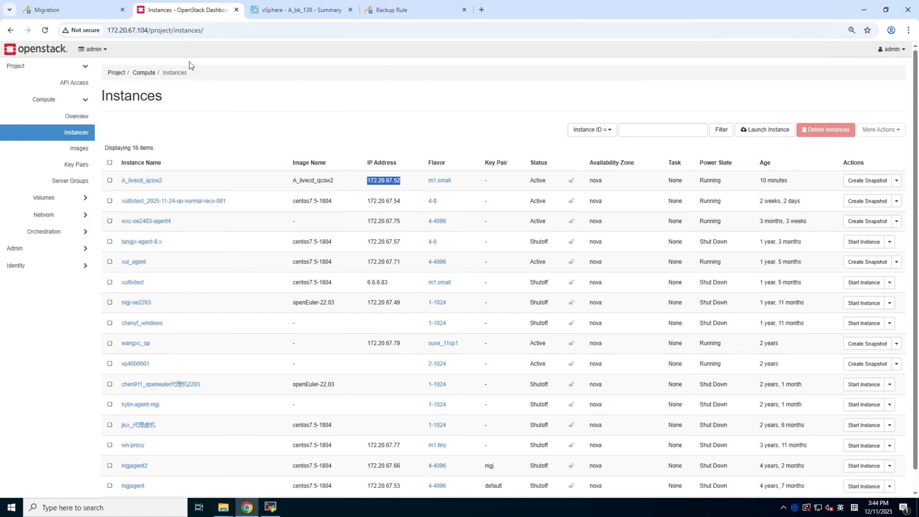
left_click(153, 183)
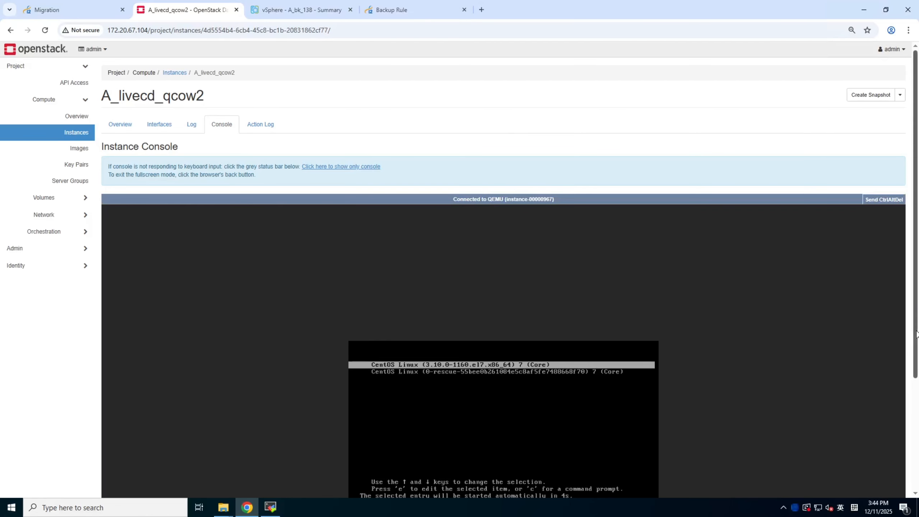
scroll(917, 348, "down", 2)
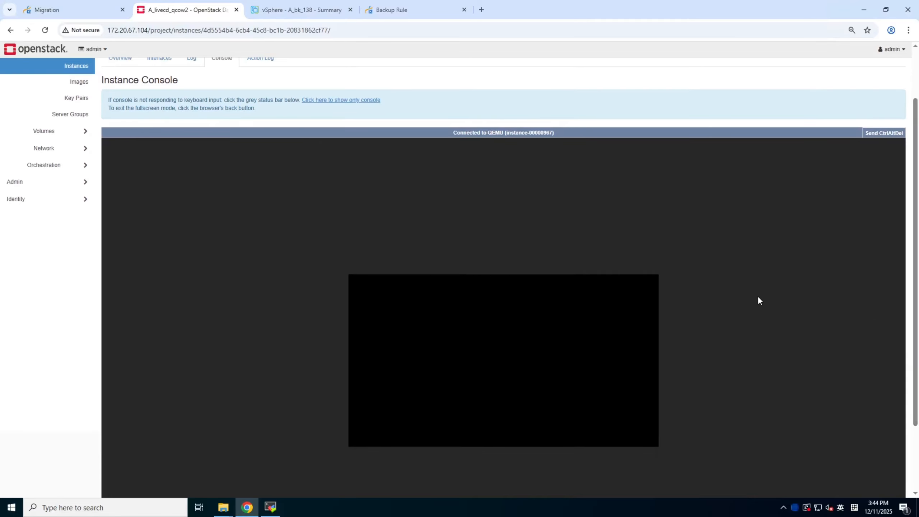
scroll(750, 276, "up", 2)
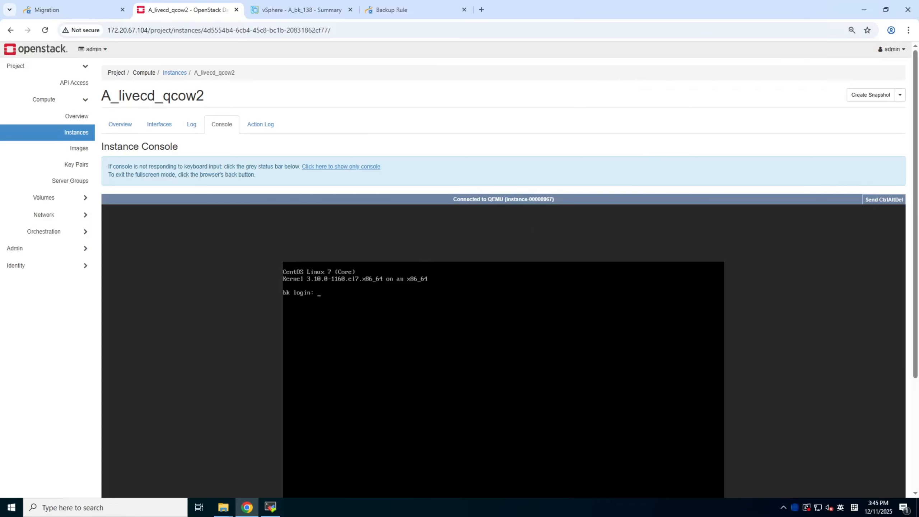
scroll(503, 326, "down", 3)
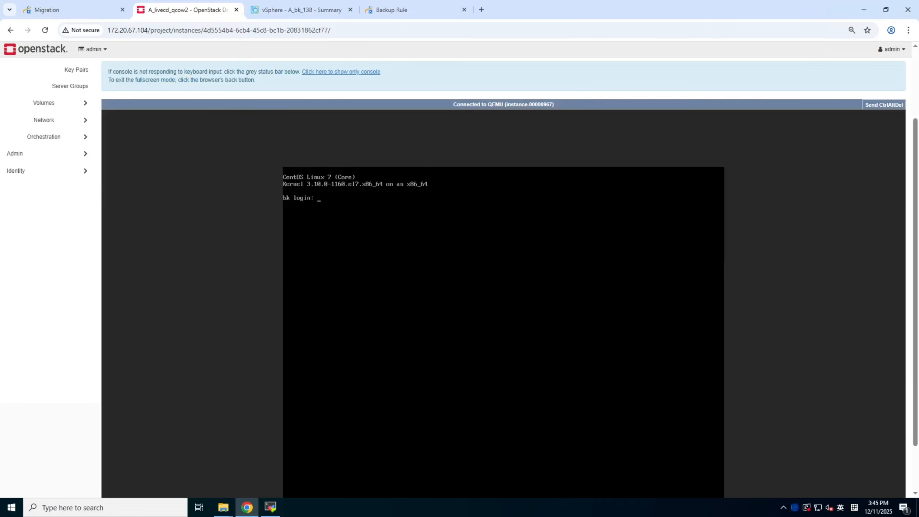
type("root")
key("Return")
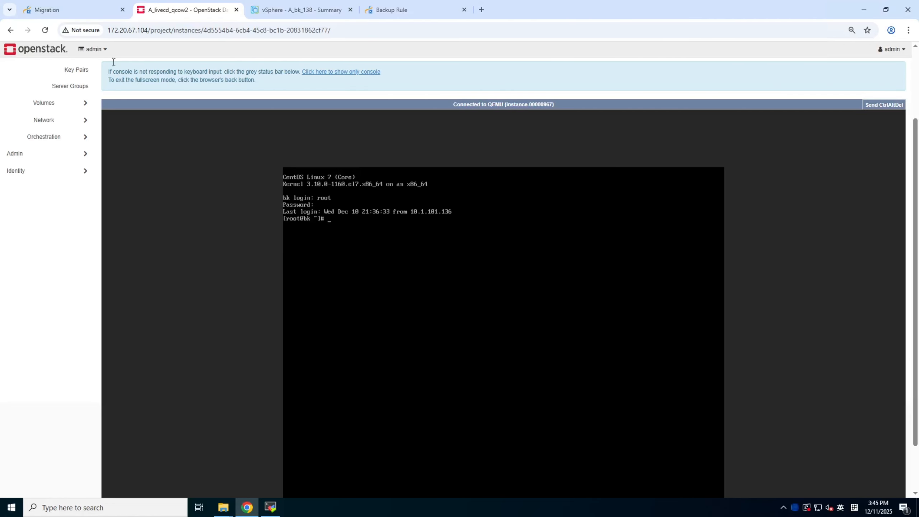
Switch back to information2 and delete the finished migration rule
left_click(73, 11)
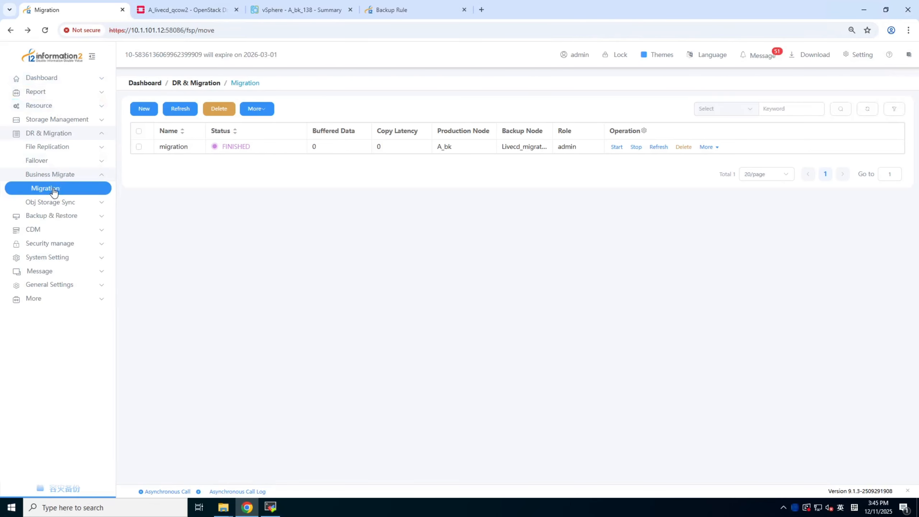
left_click(139, 146)
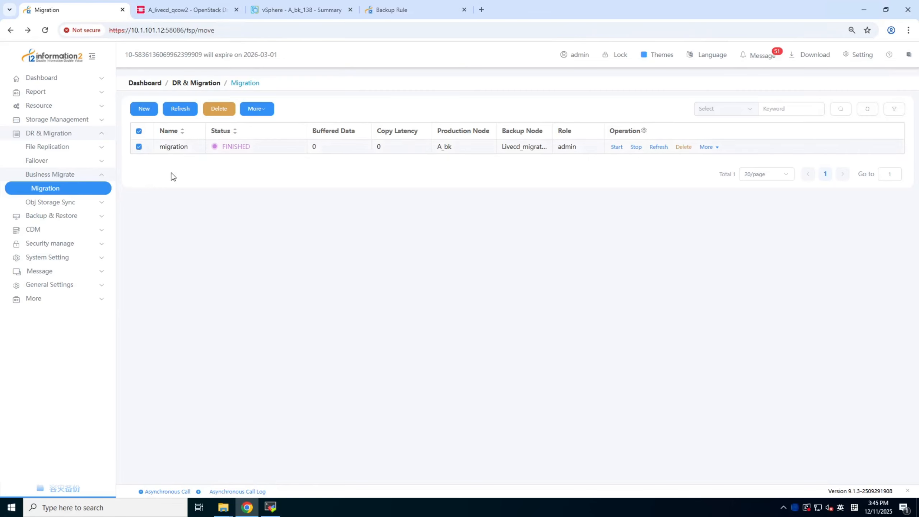
left_click(218, 109)
left_click(522, 301)
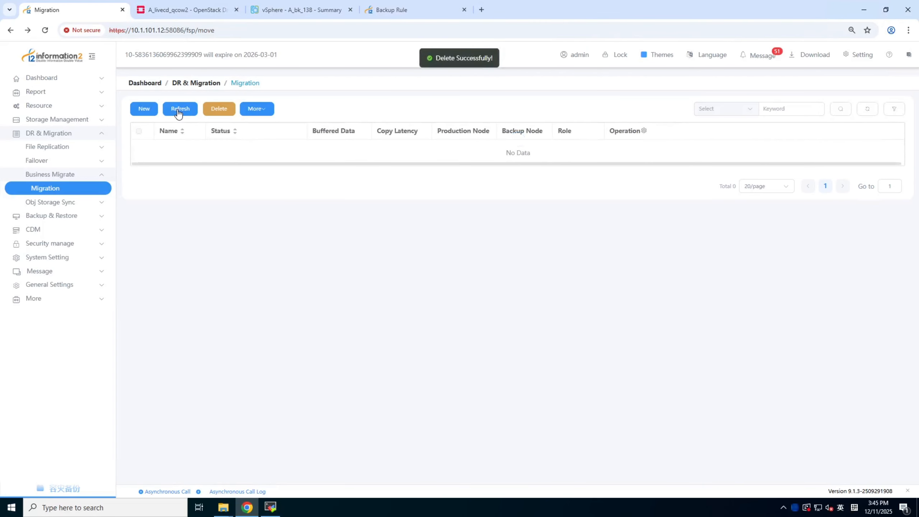
Open the node list and delete the Livecd_migration node, filling in its name to confirm the deletion
left_click(55, 106)
left_click(53, 120)
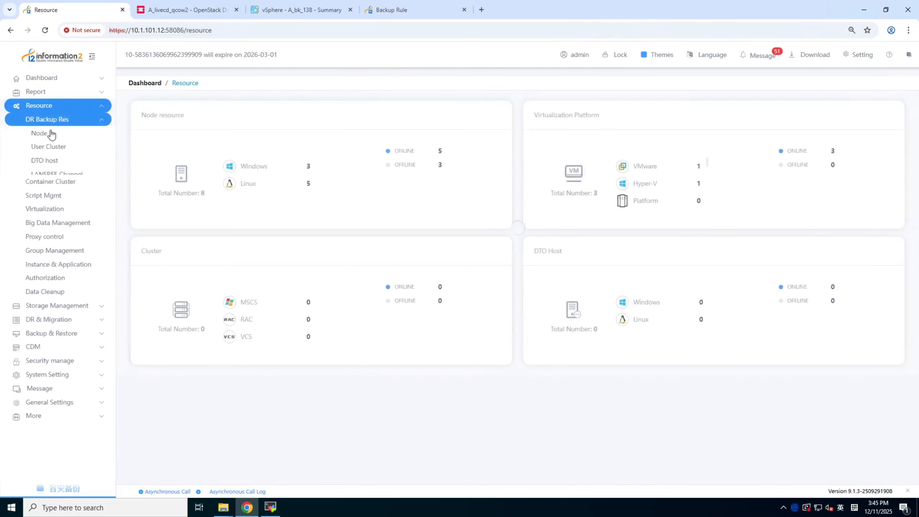
left_click(52, 134)
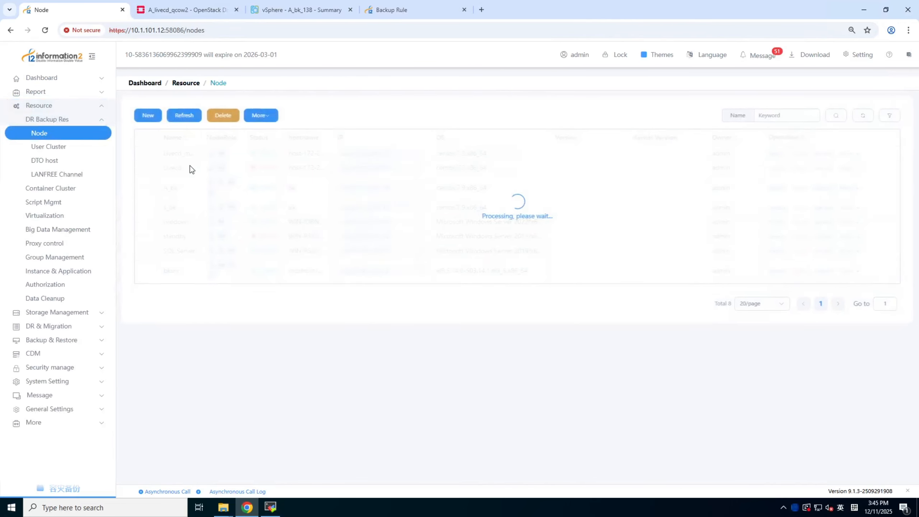
left_click(143, 154)
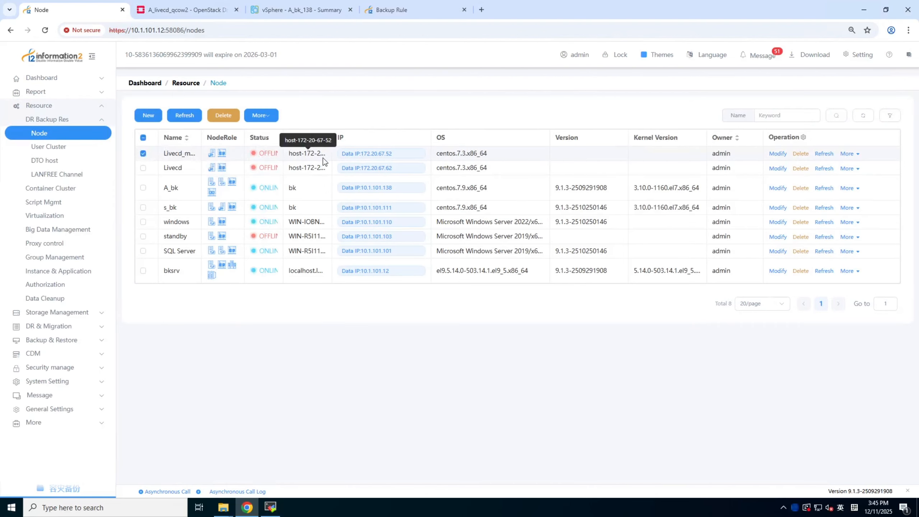
left_click(224, 115)
left_click(371, 171)
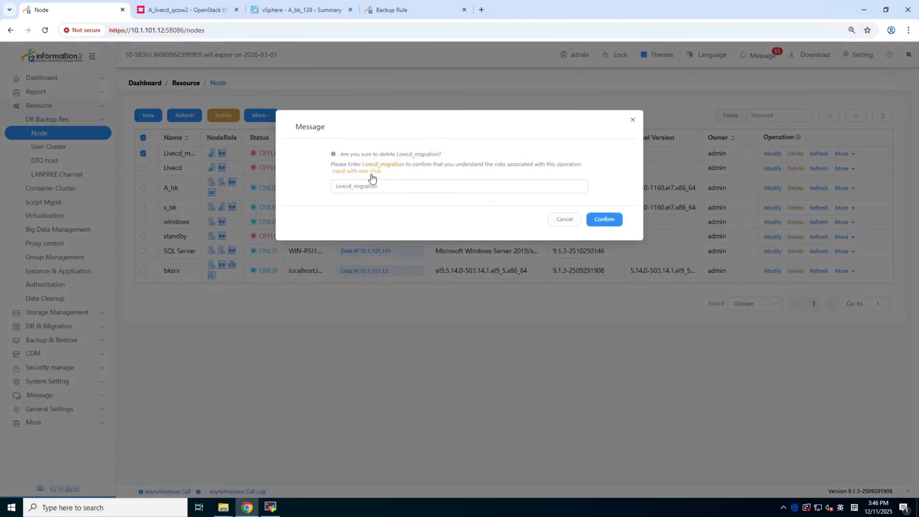
left_click(604, 219)
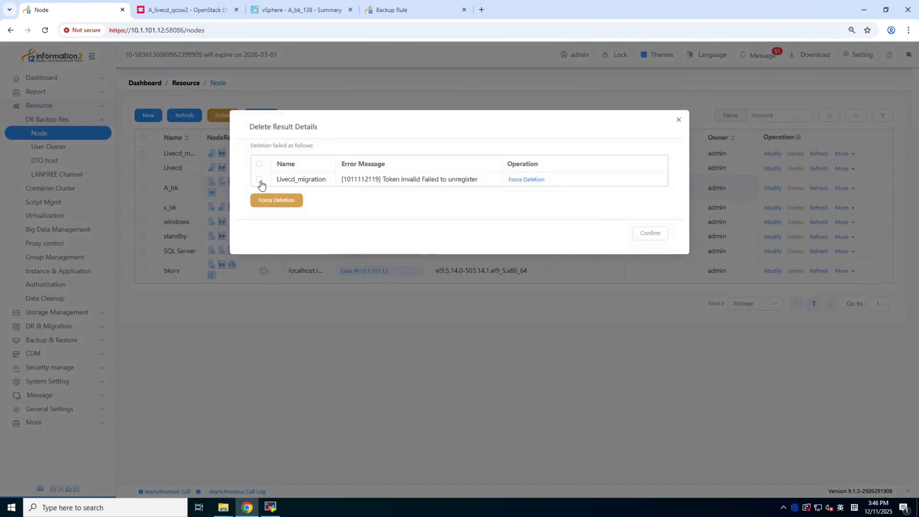
Force the deletion of the Livecd_migration node, confirm it, and close the deletion results
left_click(268, 201)
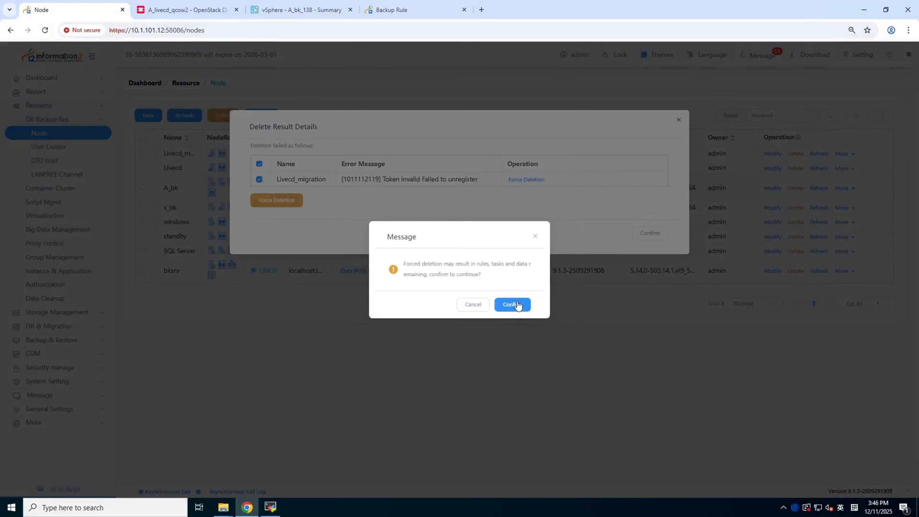
left_click(517, 305)
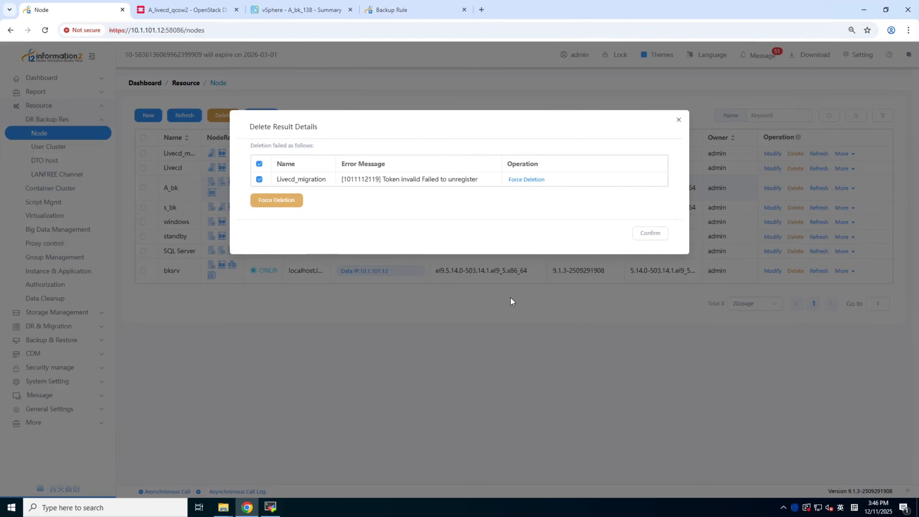
left_click(661, 236)
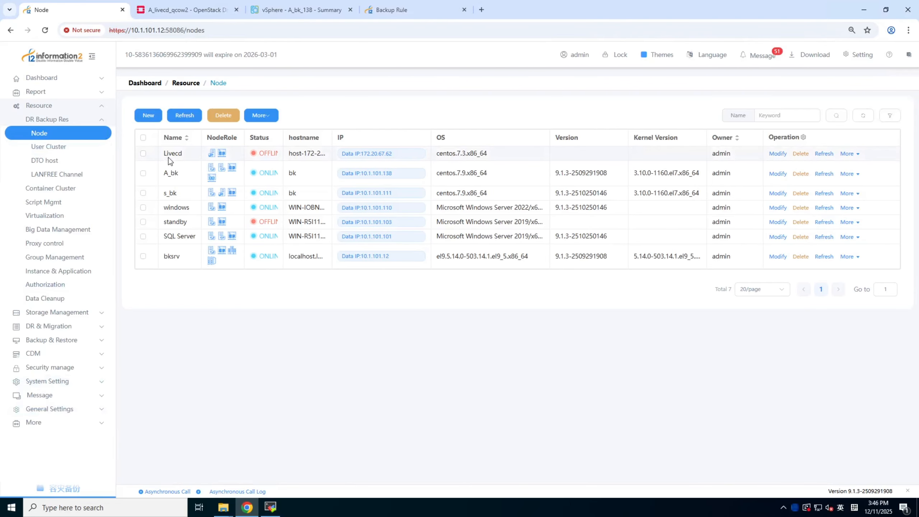
Switch to the OpenStack console of A_livecd_qcow2 and change to the directory /usr/drbksoft/drnode/etc/
left_click(270, 506)
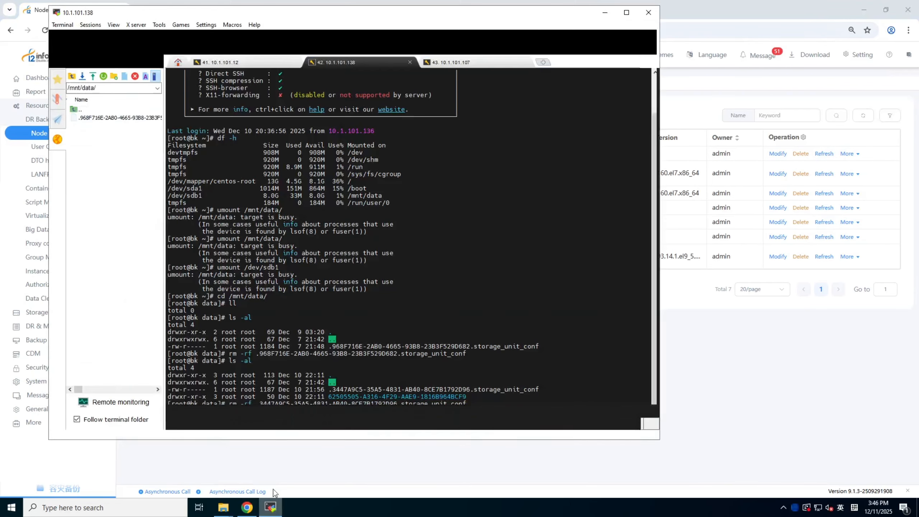
left_click(604, 13)
left_click(175, 11)
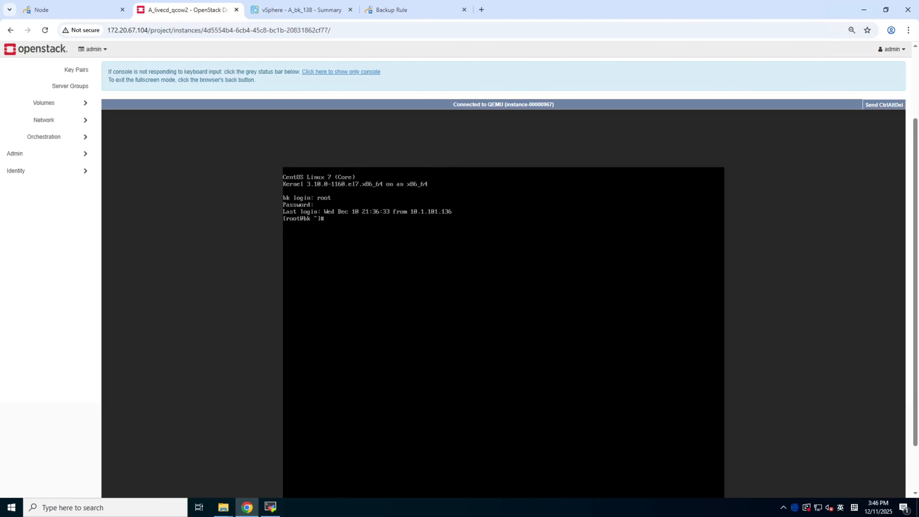
type("cd")
key("BackSpace")
key("BackSpace")
key("Return")
key("Return")
type("cd /usr/drbksoft/")
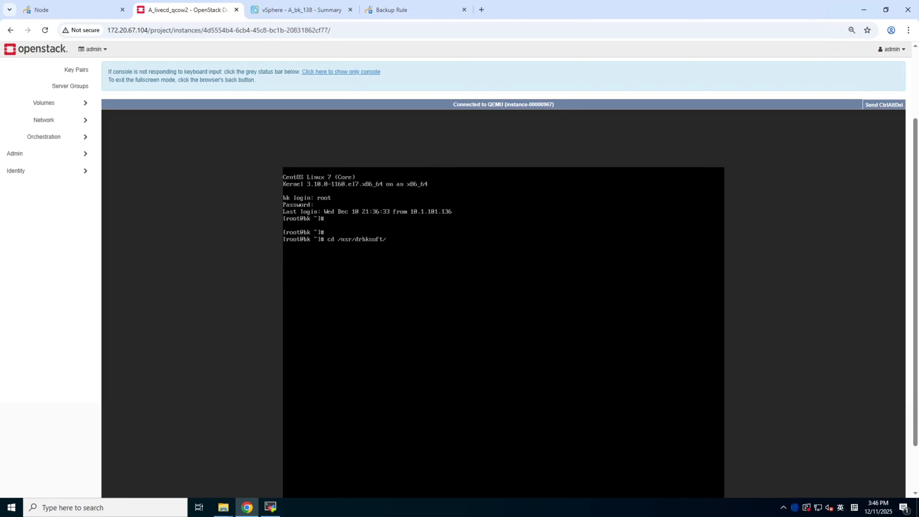
type("drnode/etc/")
key("Return")
List the directory's files with ll and delete regnode.conf with rm -rf
type("ll")
key("Return")
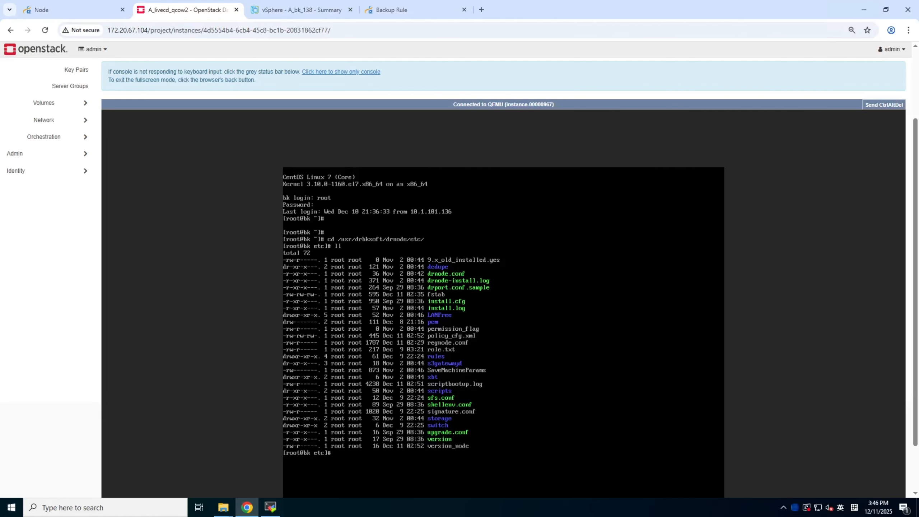
type("rm -rf reg")
key("Tab")
key("Return")
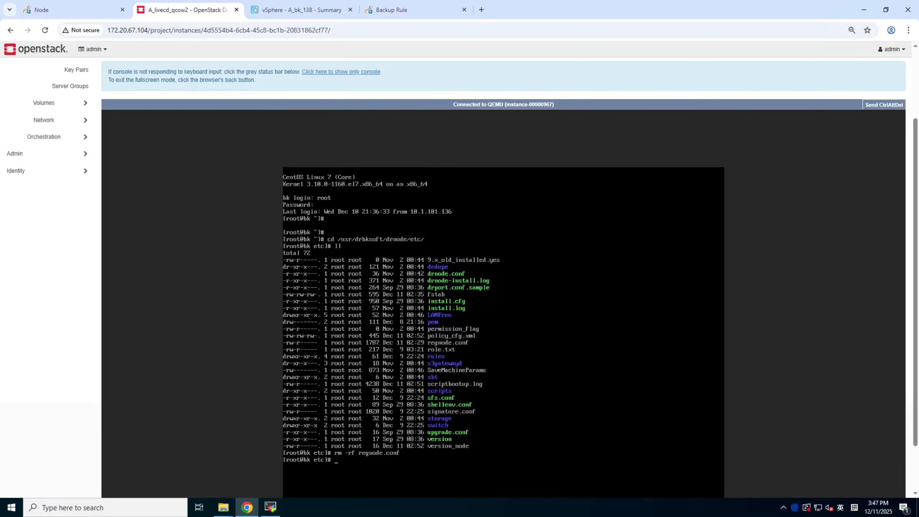
Switch back to information2 and start a new node named Livecd_HA
left_click(80, 11)
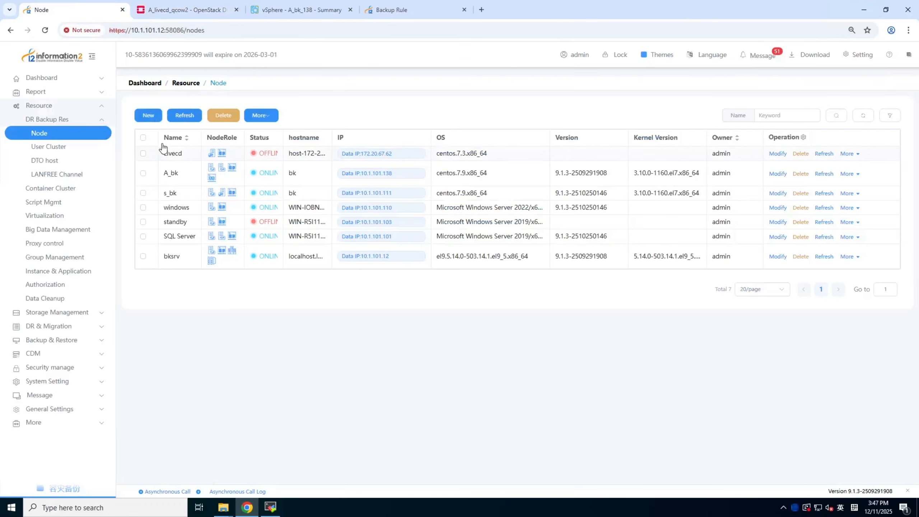
left_click(148, 115)
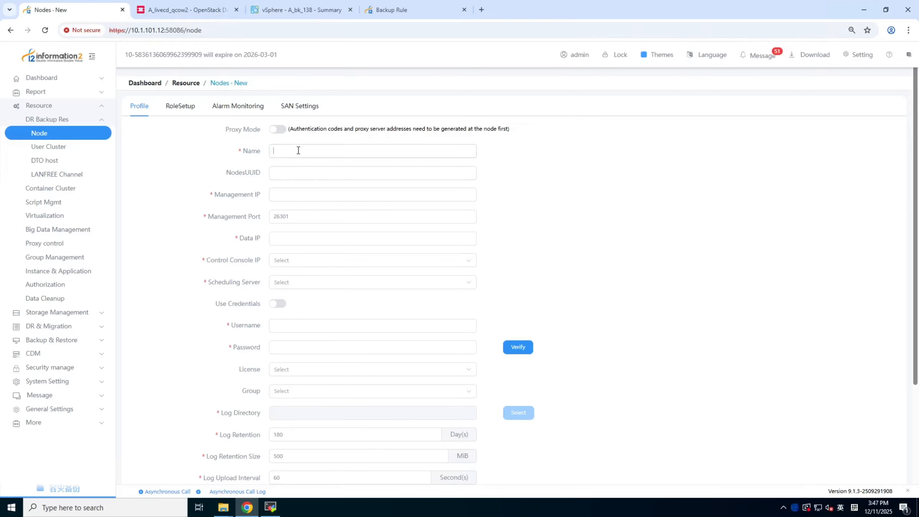
left_click(298, 150)
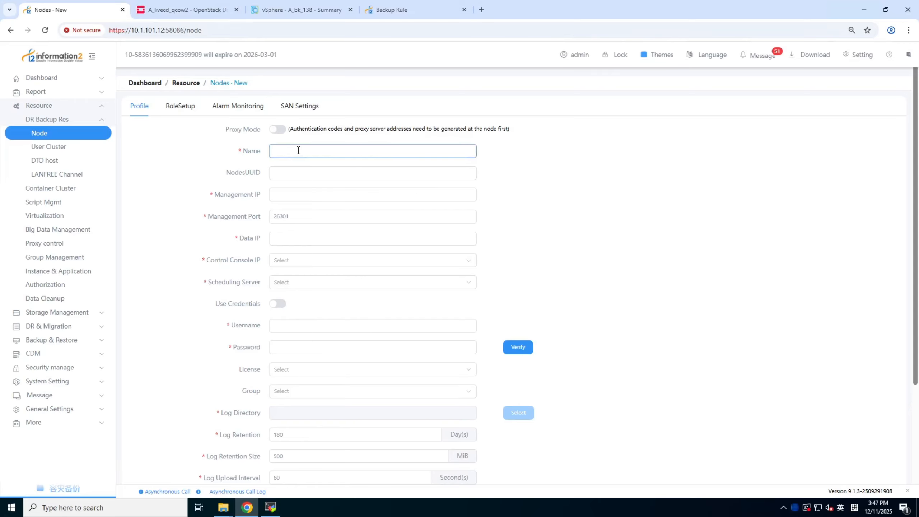
type("Livecd_HA")
left_click_drag(307, 150, 256, 153)
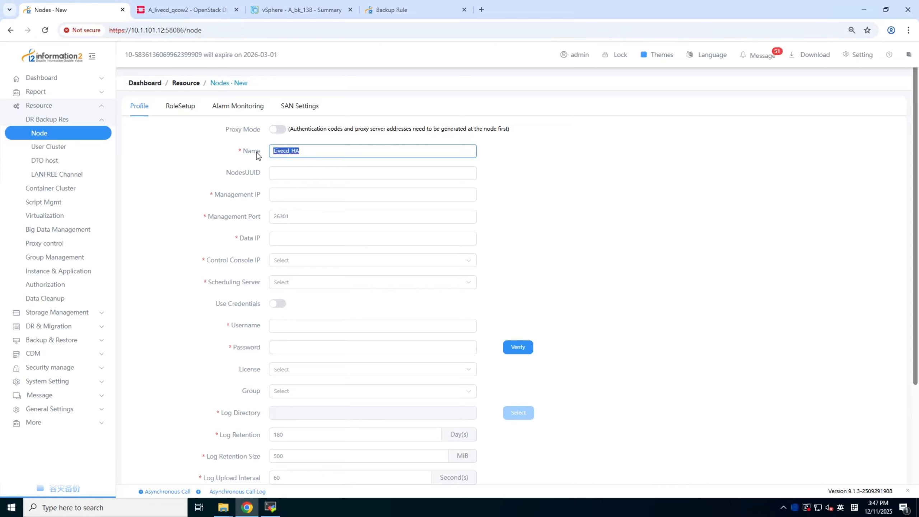
left_click(341, 150)
Copy the A_livecd_qcow2 instance's IP 172.20.67.52 from OpenStack and enter it as the new node's management IP and data IP
left_click(286, 195)
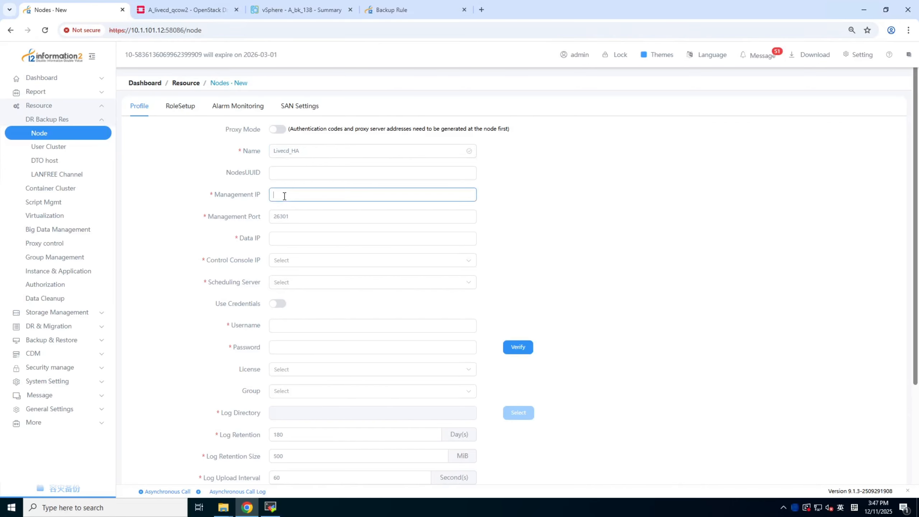
left_click(195, 10)
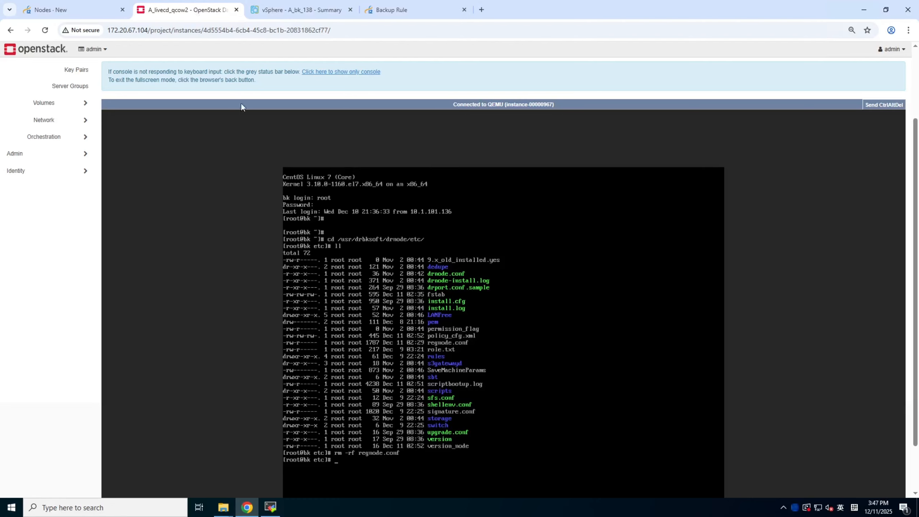
scroll(88, 94, "up", 3)
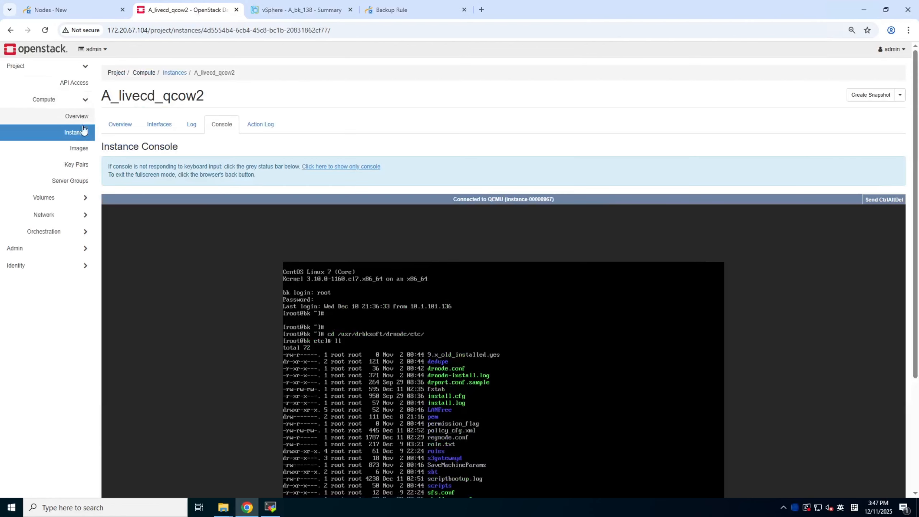
left_click(86, 135)
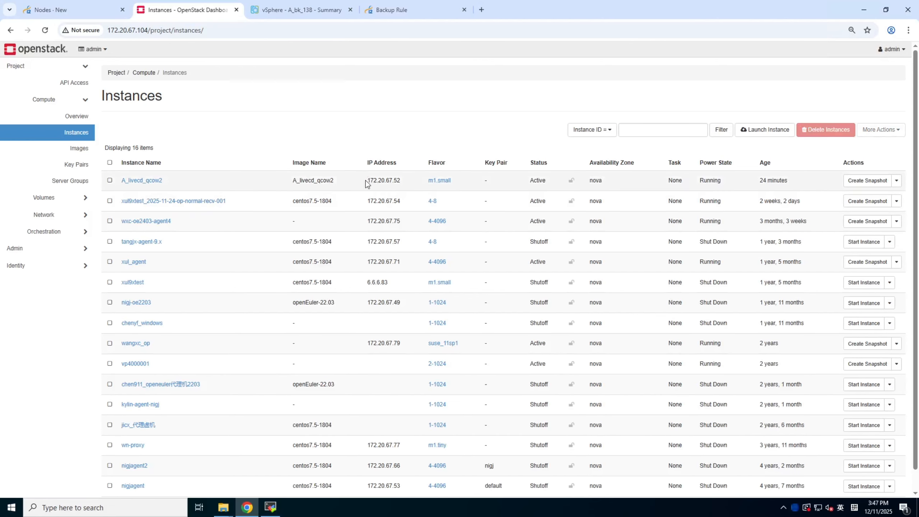
left_click_drag(366, 180, 412, 185)
key("ctrl+c")
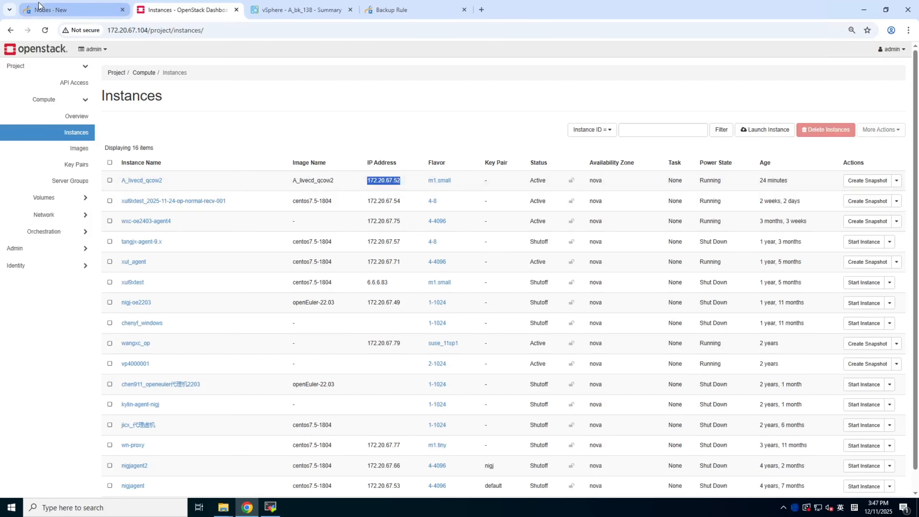
left_click(50, 10)
left_click(280, 195)
key("ctrl+v")
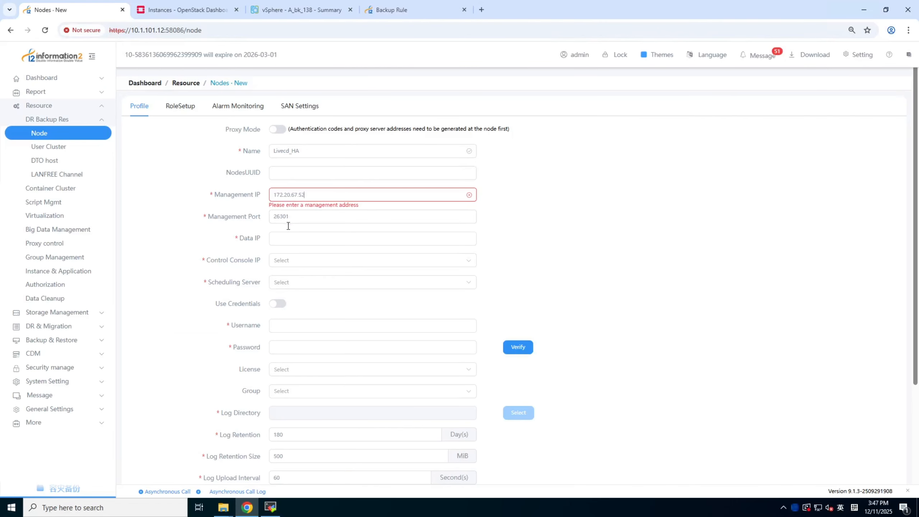
right_click(284, 238)
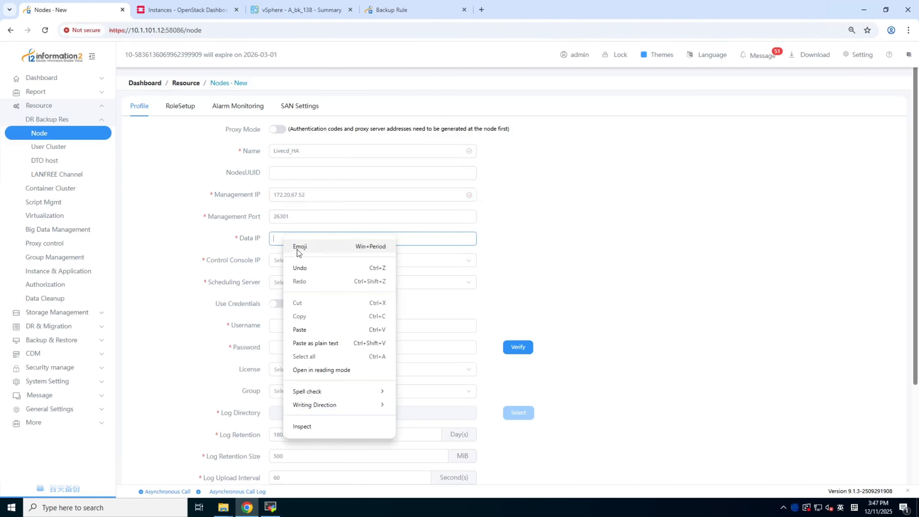
left_click(299, 330)
Set both the control console IP and the scheduling server of the new node to 10.1.101.12
scroll(295, 239, "down", 1)
left_click(288, 215)
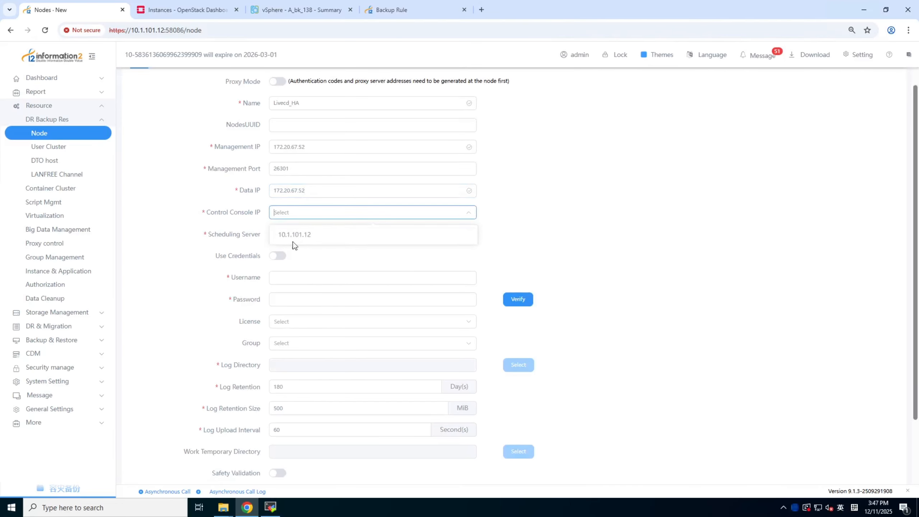
left_click(292, 235)
left_click(288, 237)
left_click(289, 262)
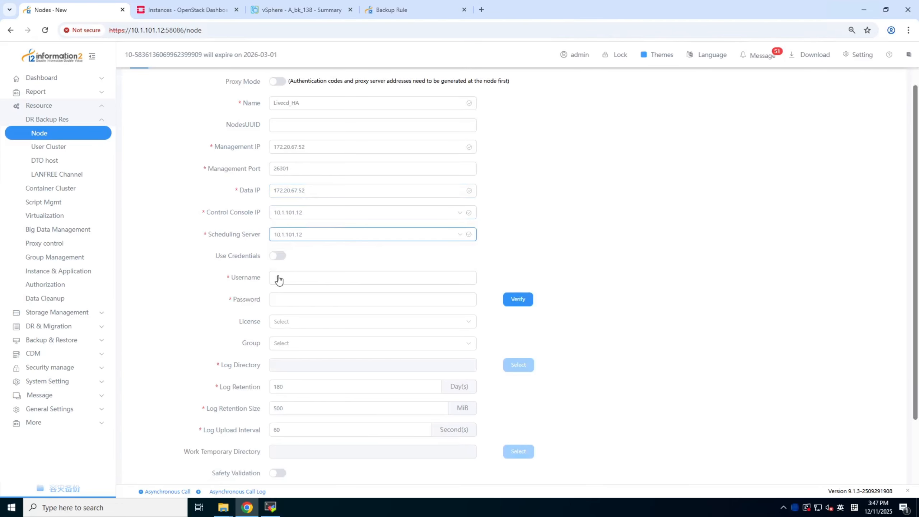
Enter root as the node's username, fill in the account password, and verify the credentials
left_click(278, 279)
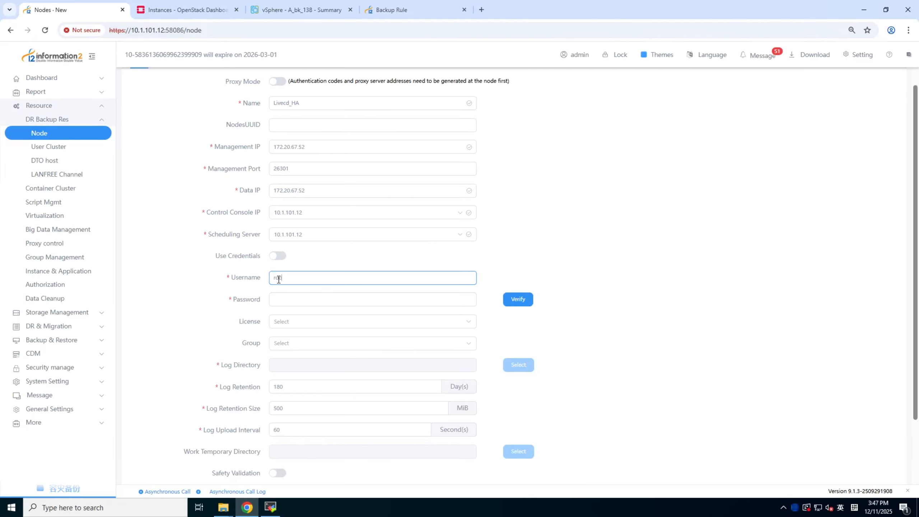
left_click(281, 300)
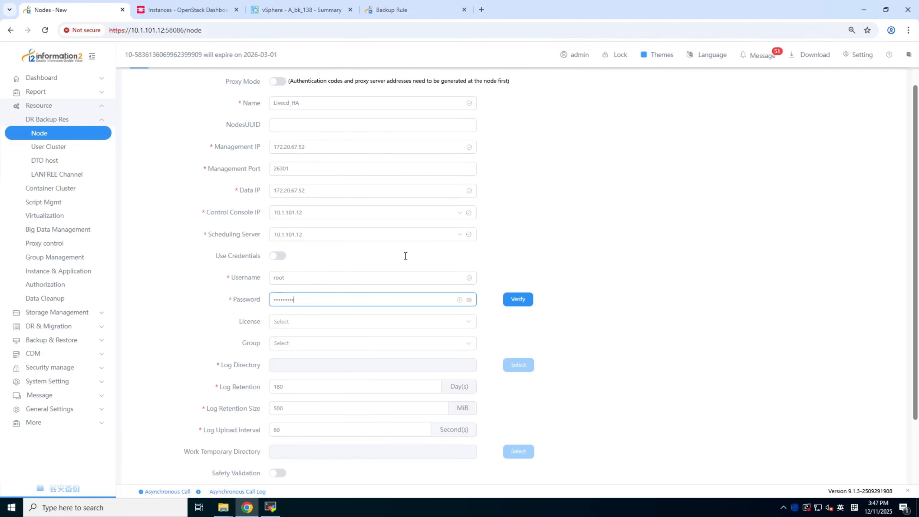
left_click(520, 303)
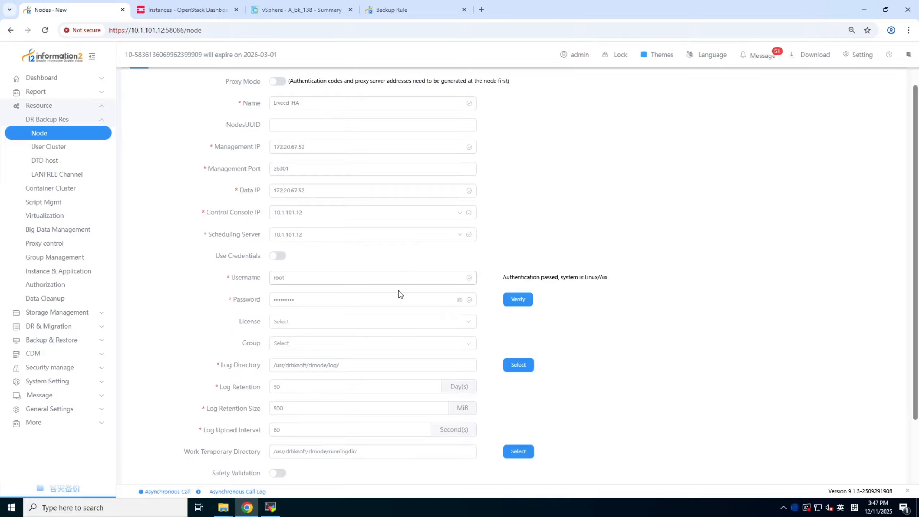
Assign the Host role to the new node in addition to Backup Client
scroll(300, 219, "up", 2)
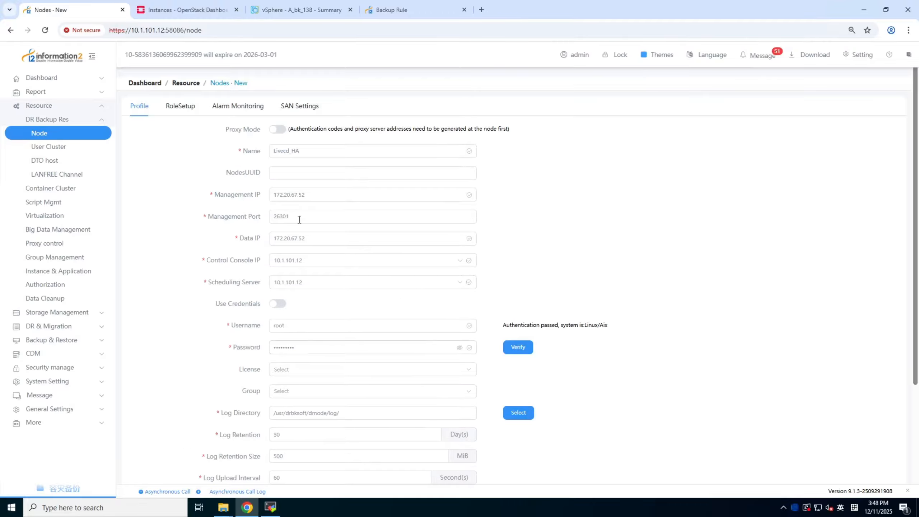
left_click(181, 113)
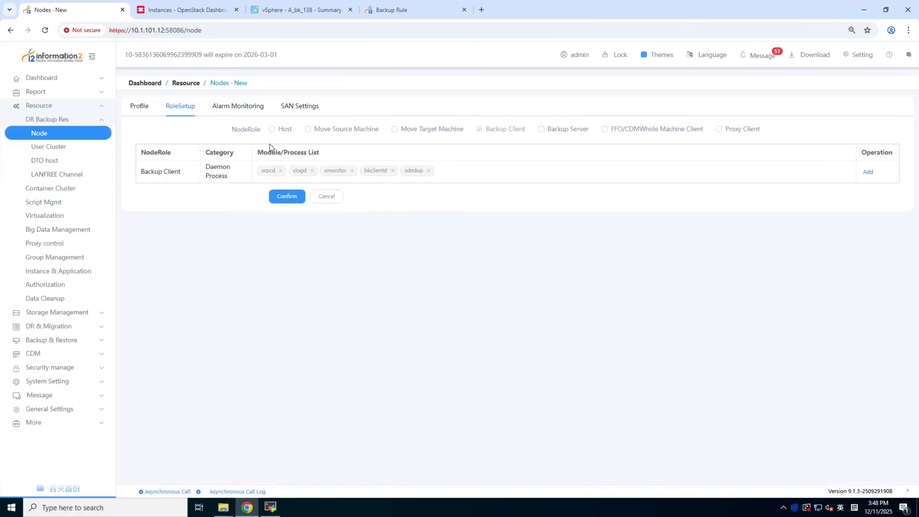
left_click(272, 129)
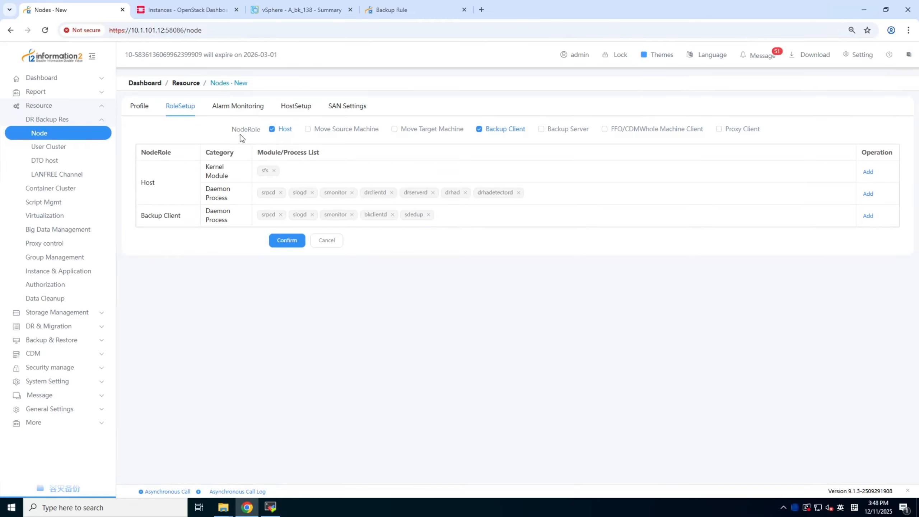
Add the root directory / as the replication path in the node's host setup and confirm the selection
left_click(304, 107)
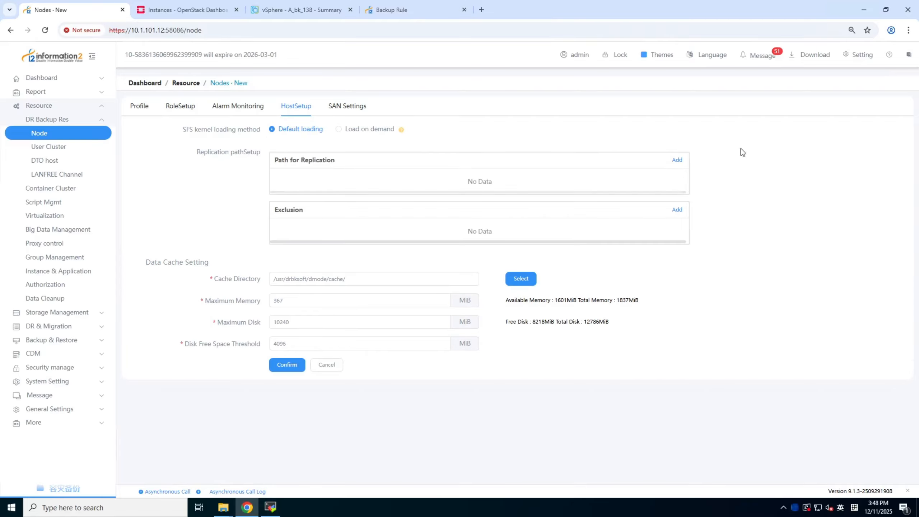
left_click(677, 161)
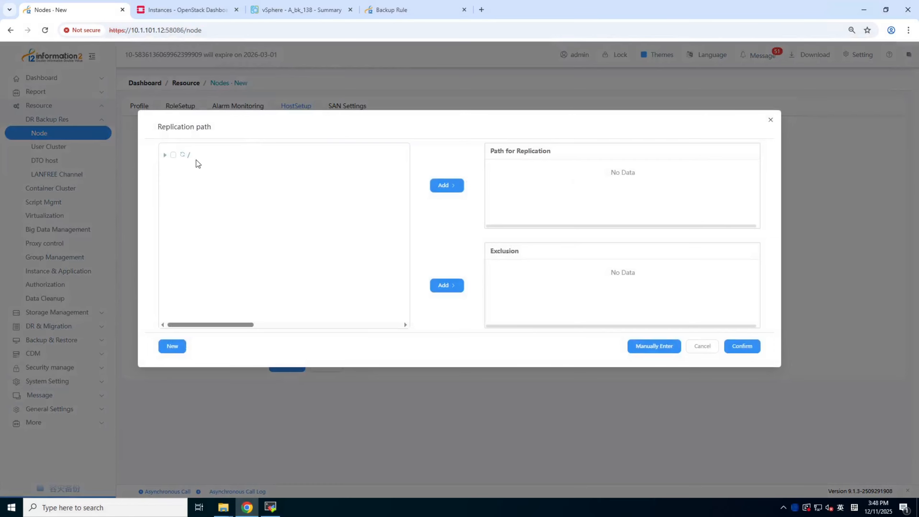
left_click(173, 155)
left_click(456, 191)
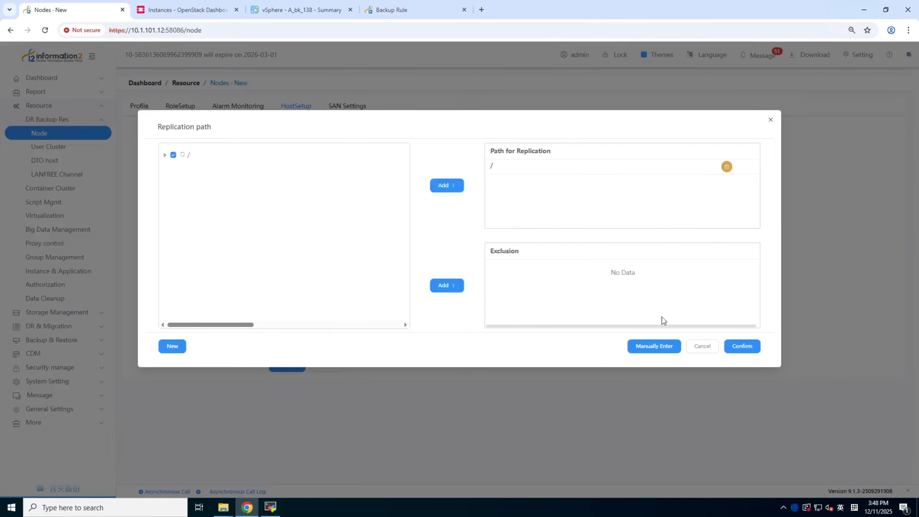
left_click(750, 347)
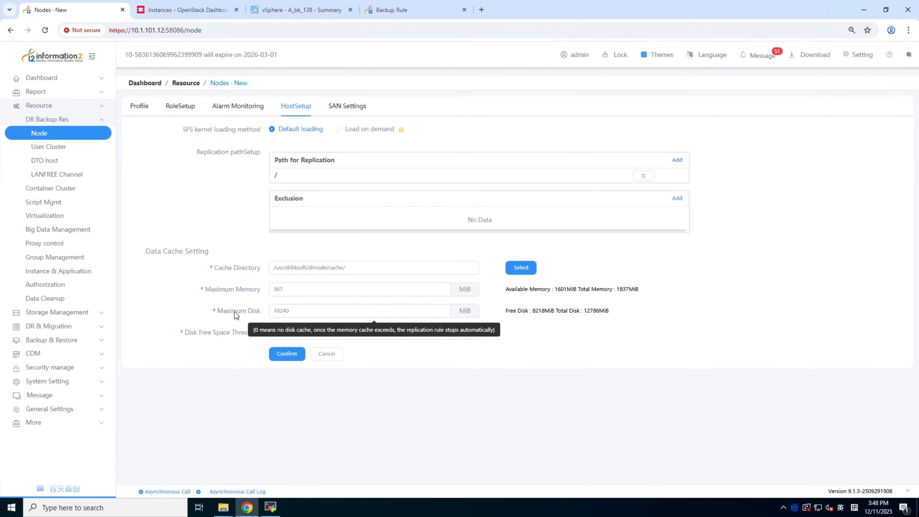
Set the new node's maximum disk cache to 8000 MiB and save the node
double_click(284, 310)
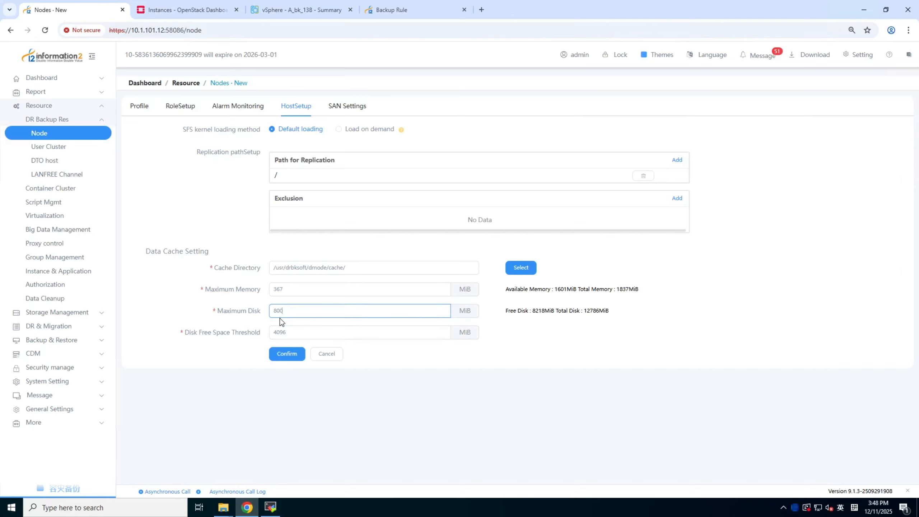
left_click(287, 354)
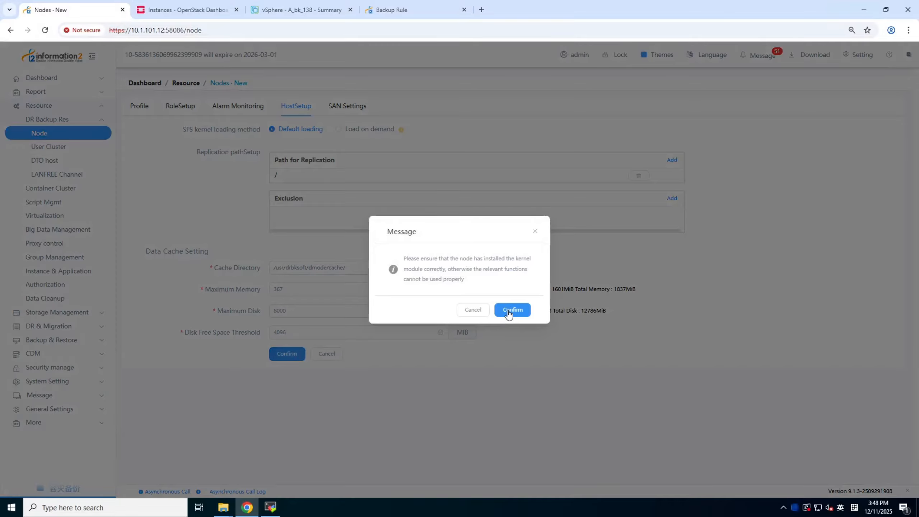
left_click(507, 311)
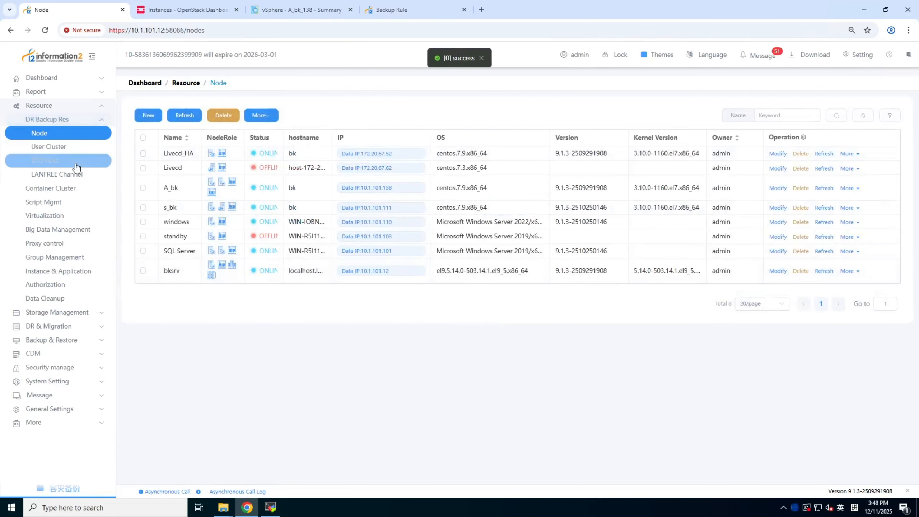
left_click(73, 331)
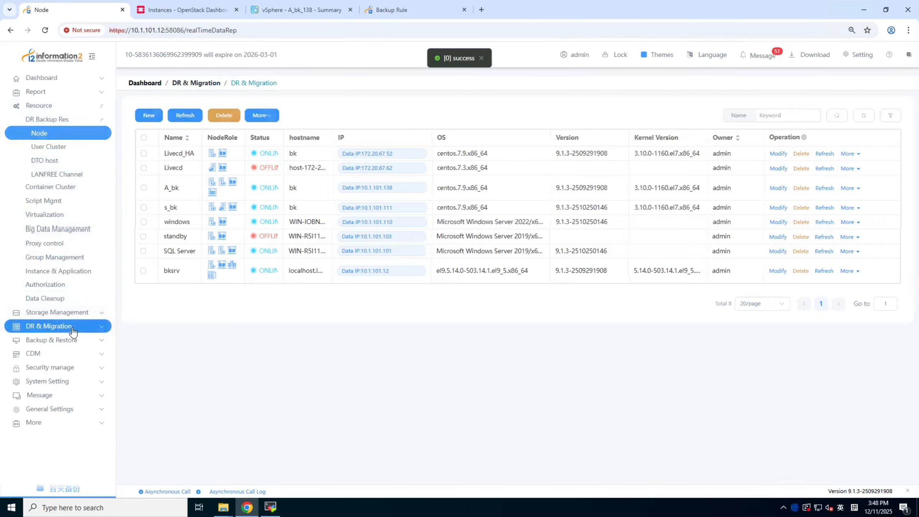
left_click(62, 163)
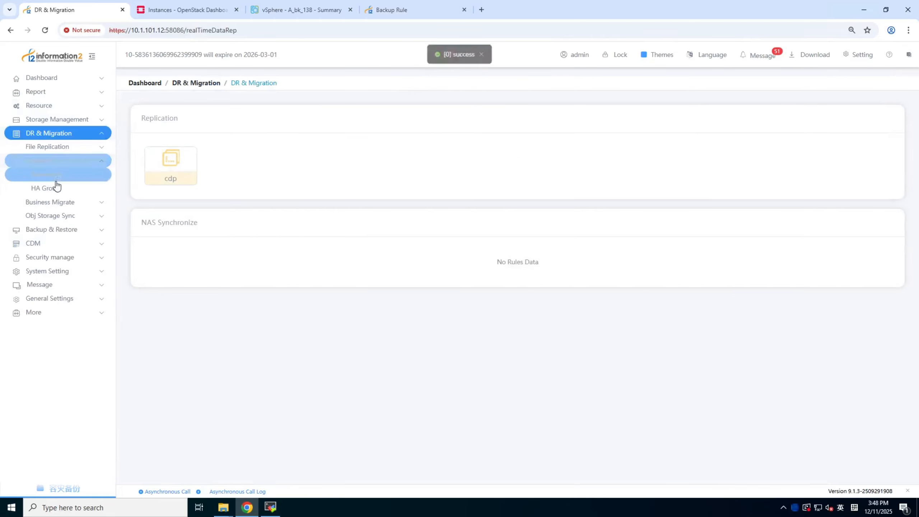
left_click(52, 175)
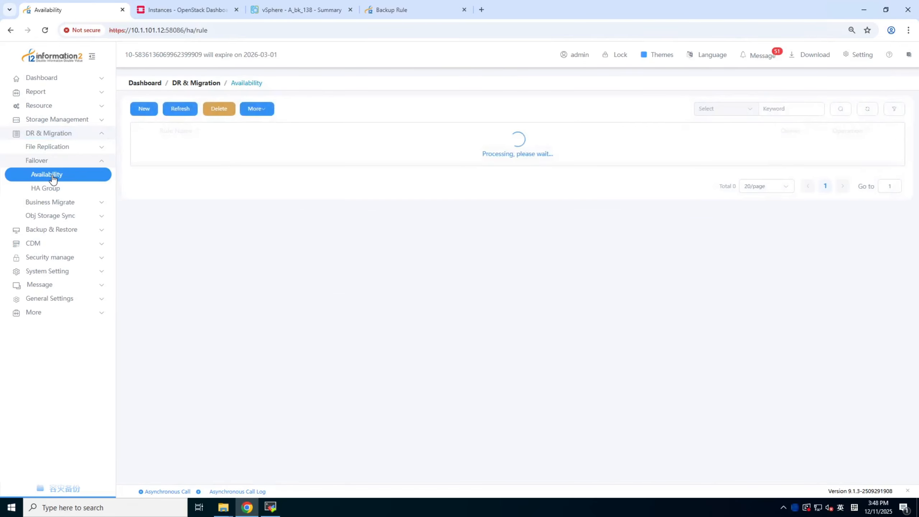
left_click(151, 110)
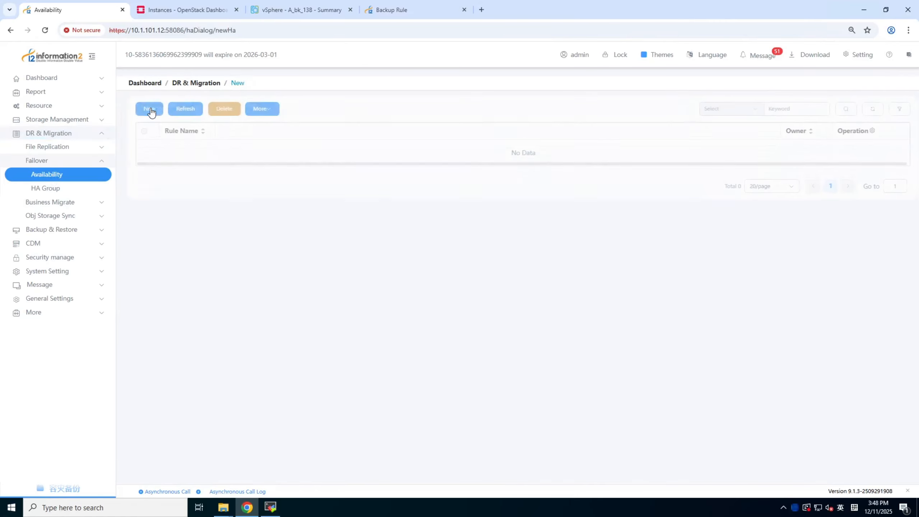
Modify the Livecd_HA node to assign it the ha license and save the change
left_click(47, 106)
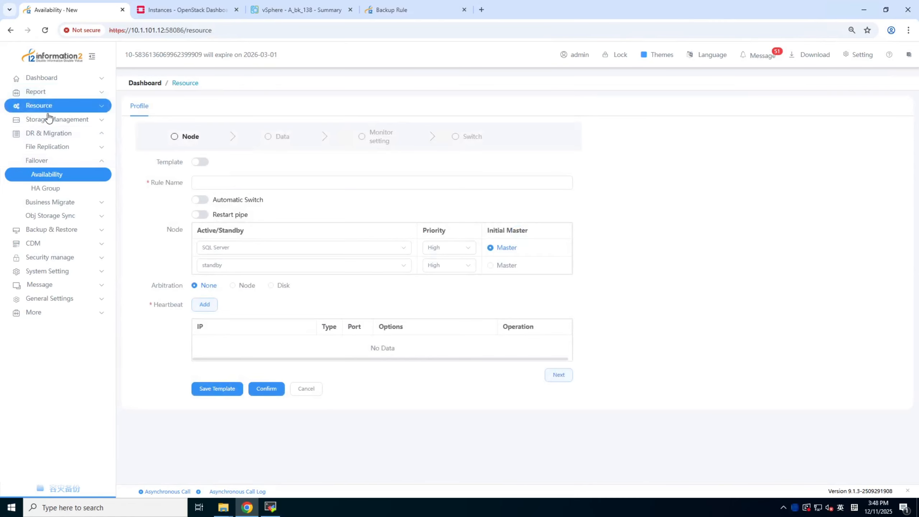
left_click(46, 120)
left_click(47, 134)
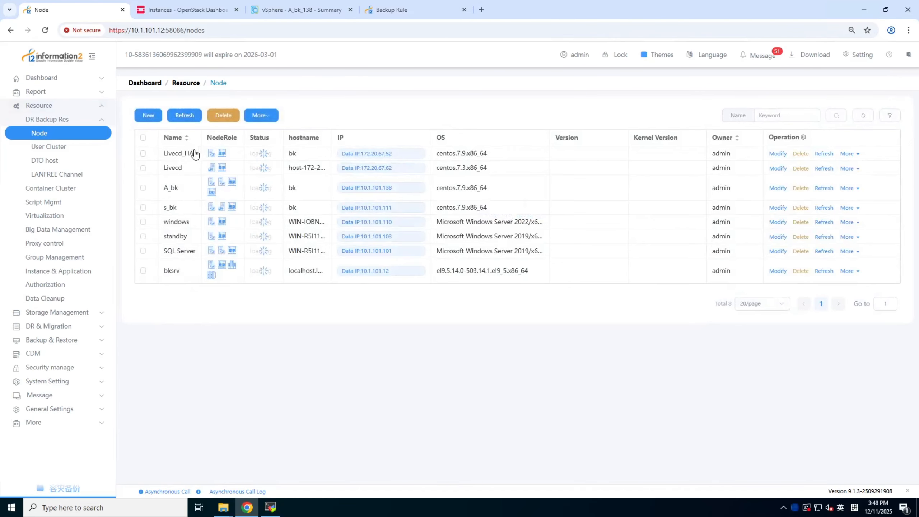
left_click(774, 154)
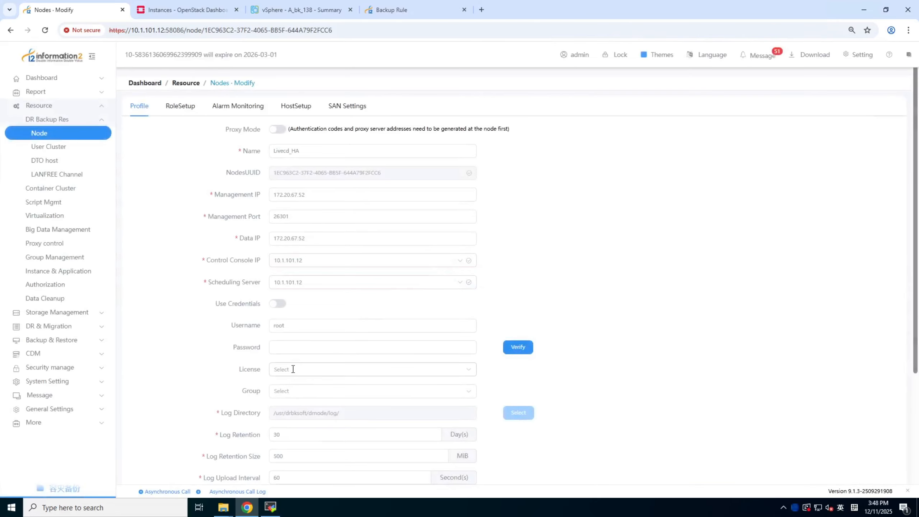
left_click(293, 369)
left_click(399, 406)
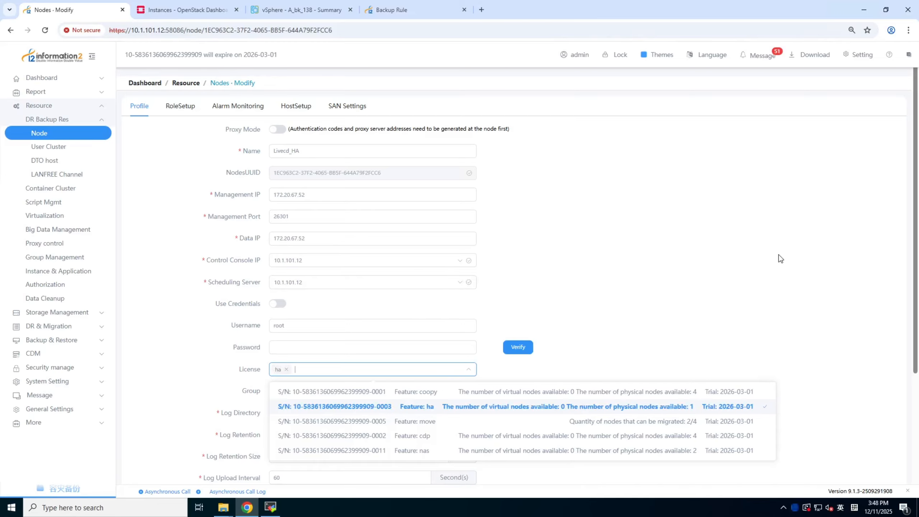
left_click(778, 259)
scroll(631, 283, "down", 5)
left_click(289, 467)
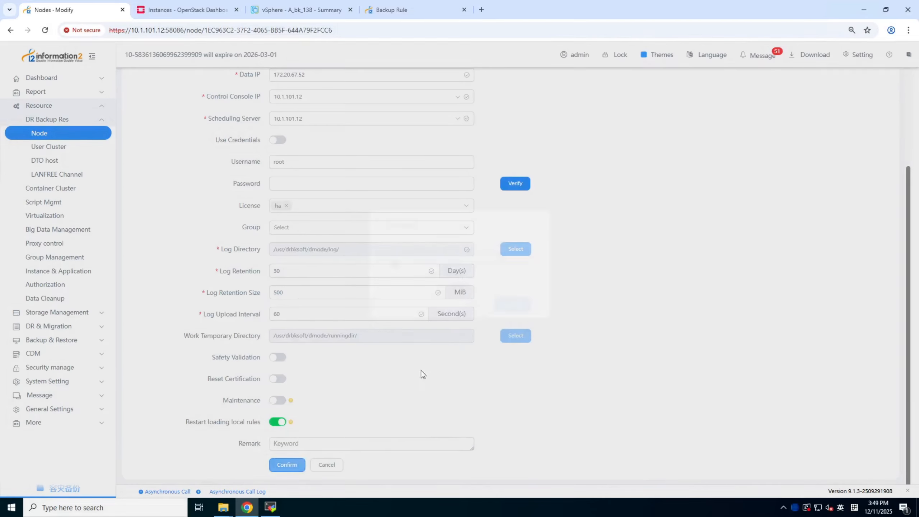
left_click(519, 313)
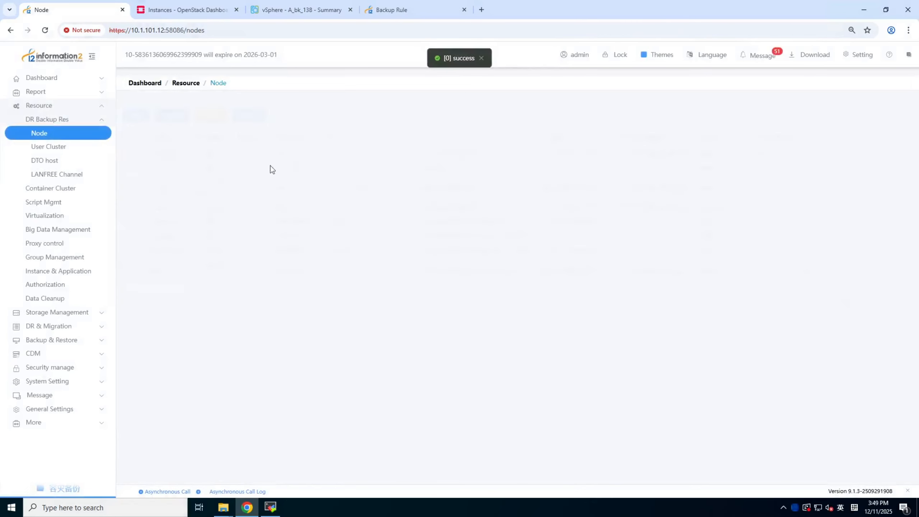
Start a new failover availability rule for A_bk and Livecd_HA and name it HA
left_click(66, 162)
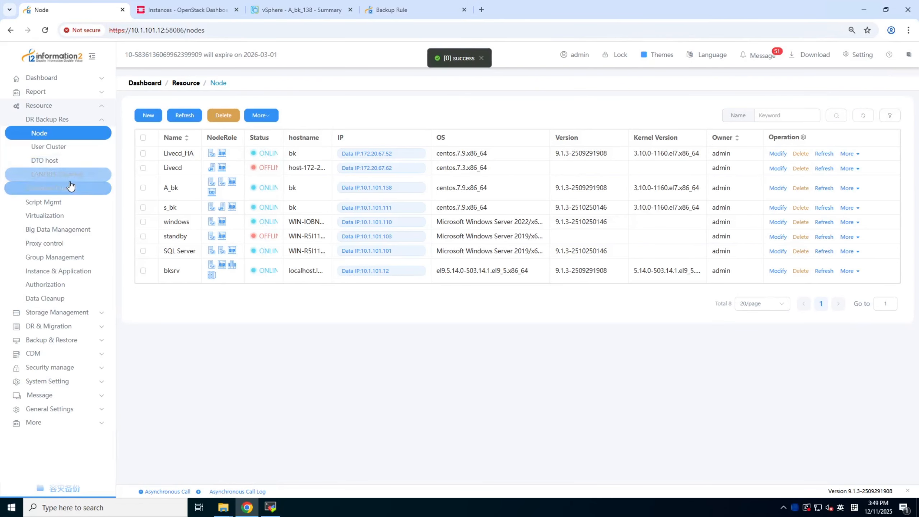
left_click(67, 327)
left_click(54, 165)
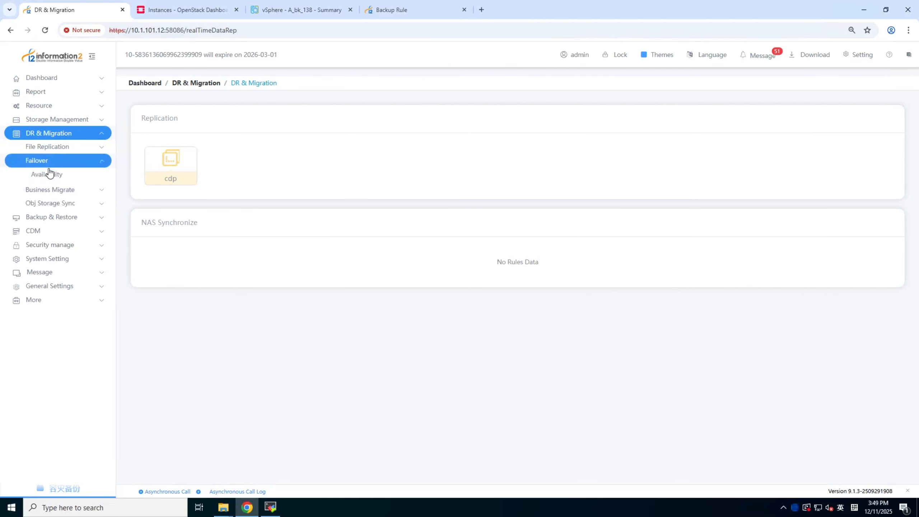
left_click(46, 177)
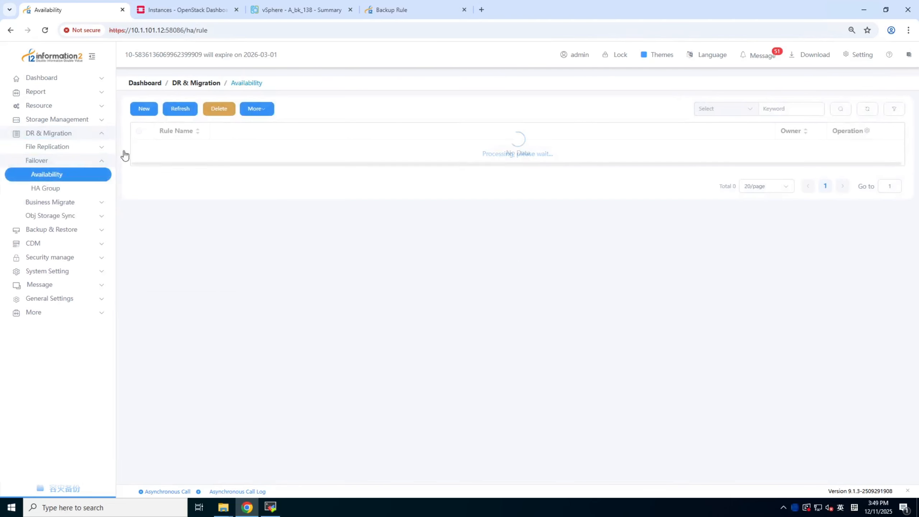
left_click(147, 110)
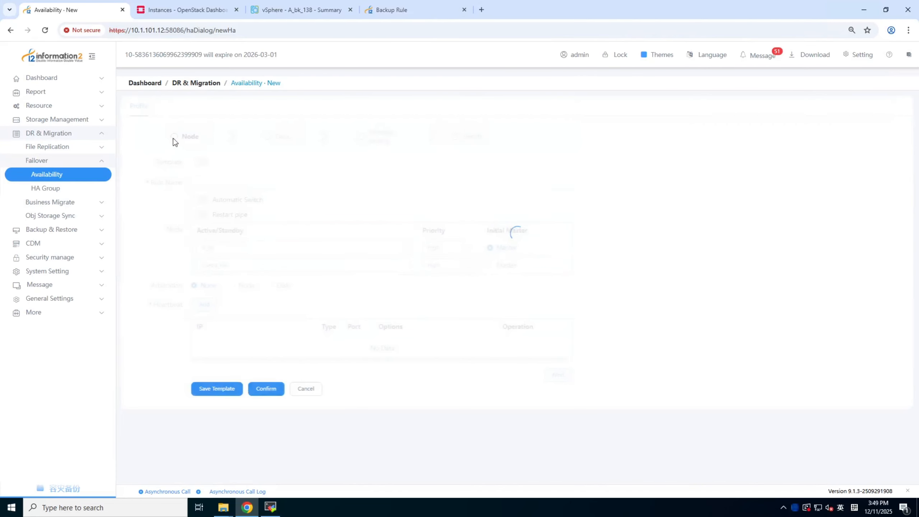
left_click(204, 182)
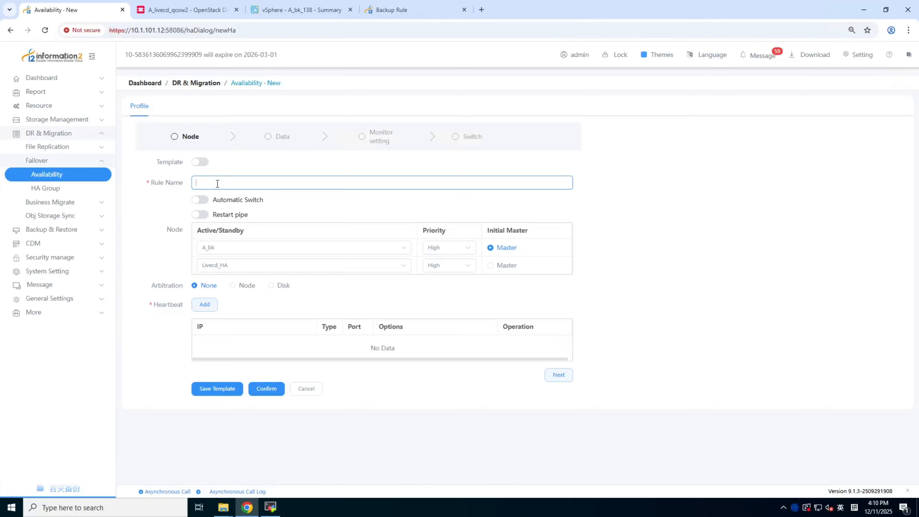
key("shift")
Enable automatic switching for the rule and add a range covering all days from 00:00:00 to 23:59:59
left_click(202, 202)
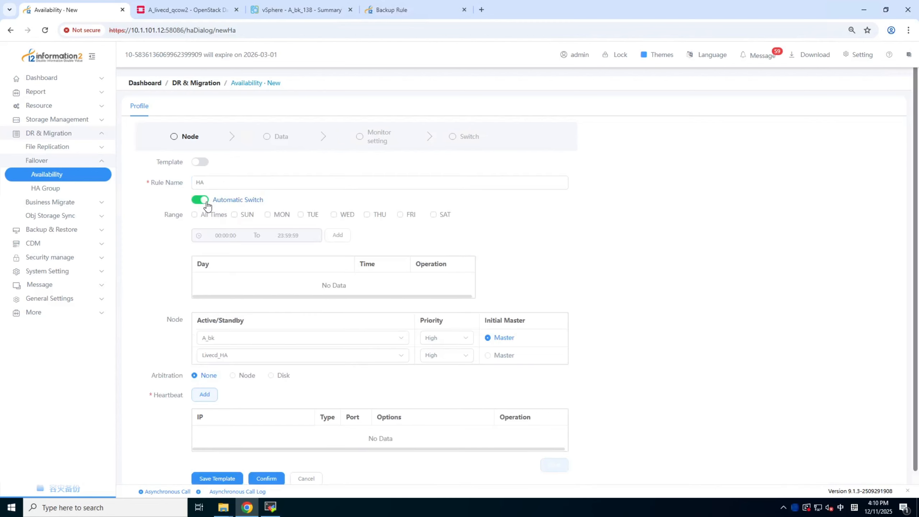
left_click(195, 215)
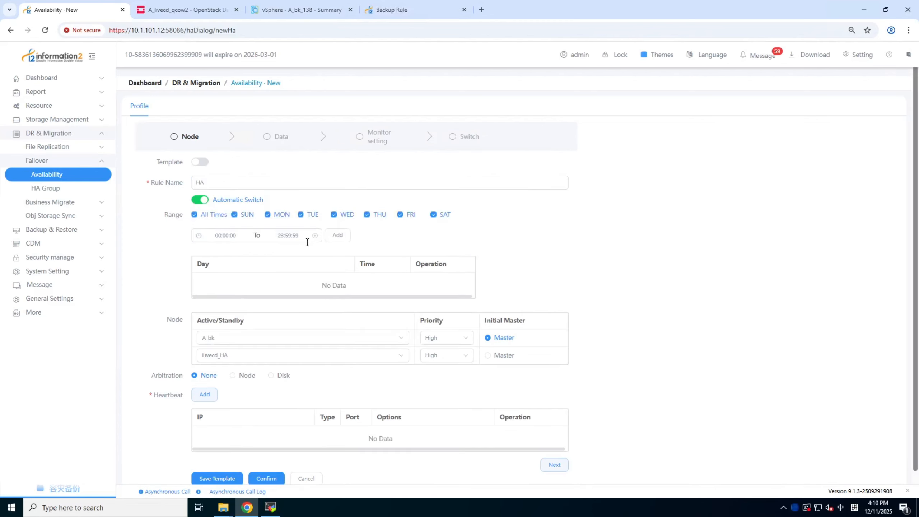
left_click(340, 235)
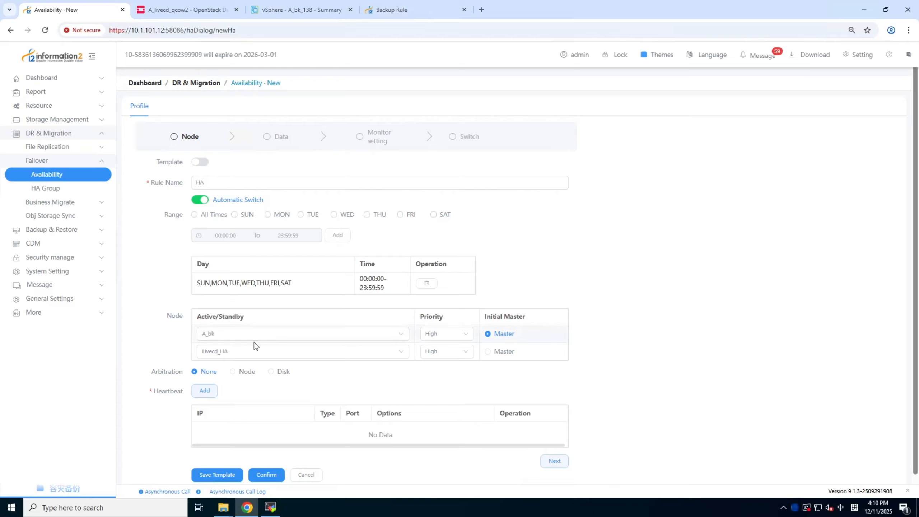
Choose node arbitration with arbitrator IP 10.1.101.12 and test the connection on port 26306
scroll(202, 311, "down", 1)
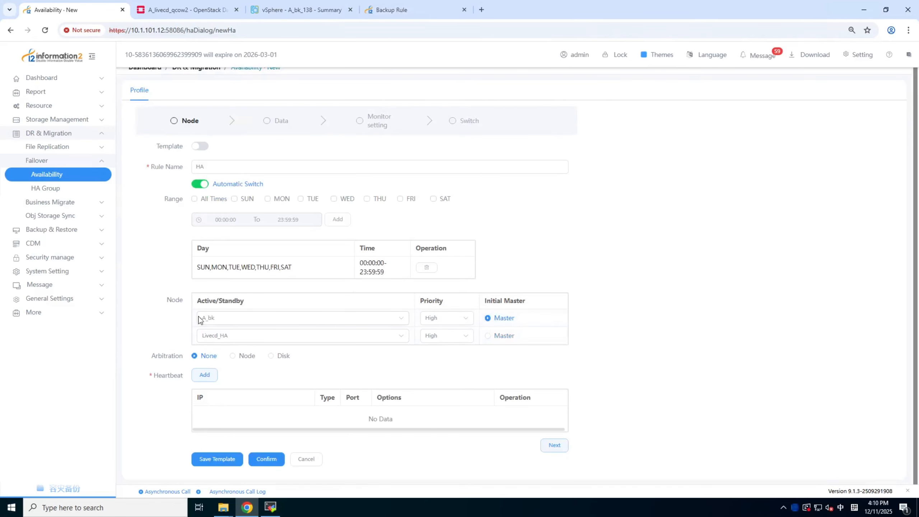
left_click(202, 317)
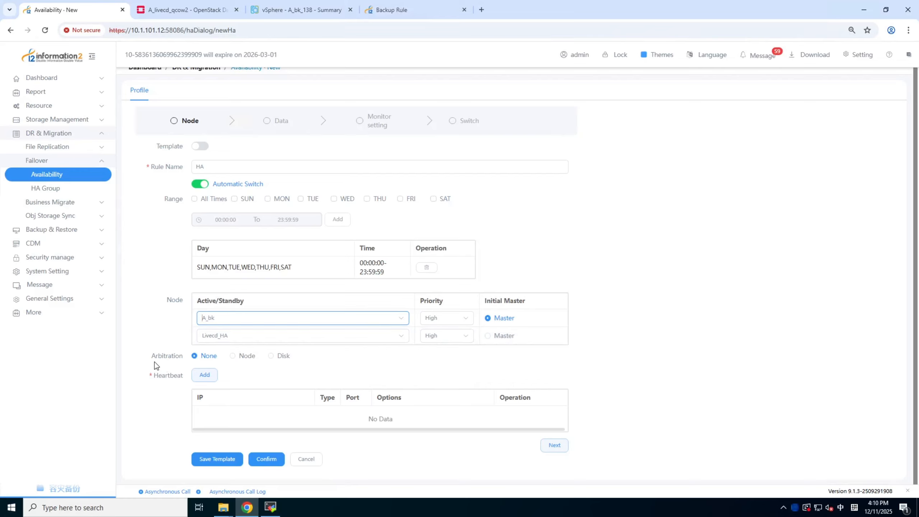
left_click(233, 356)
left_click(223, 375)
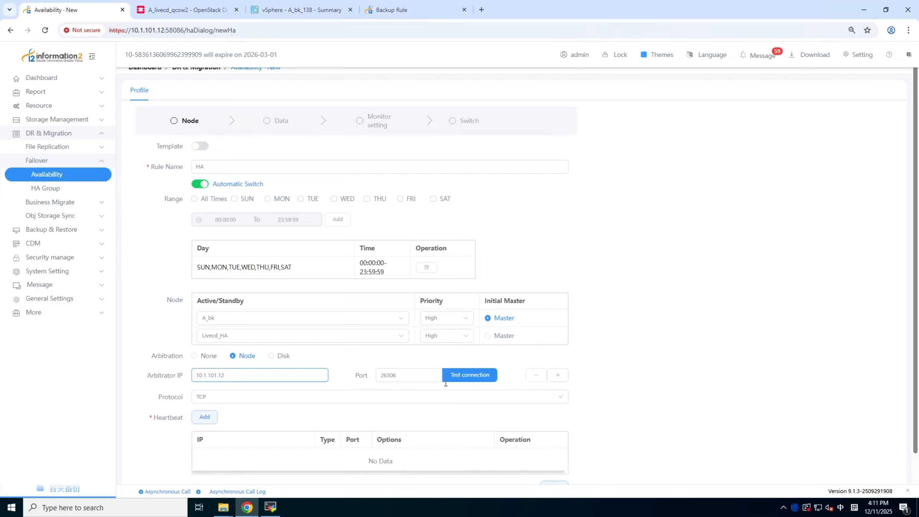
left_click(472, 377)
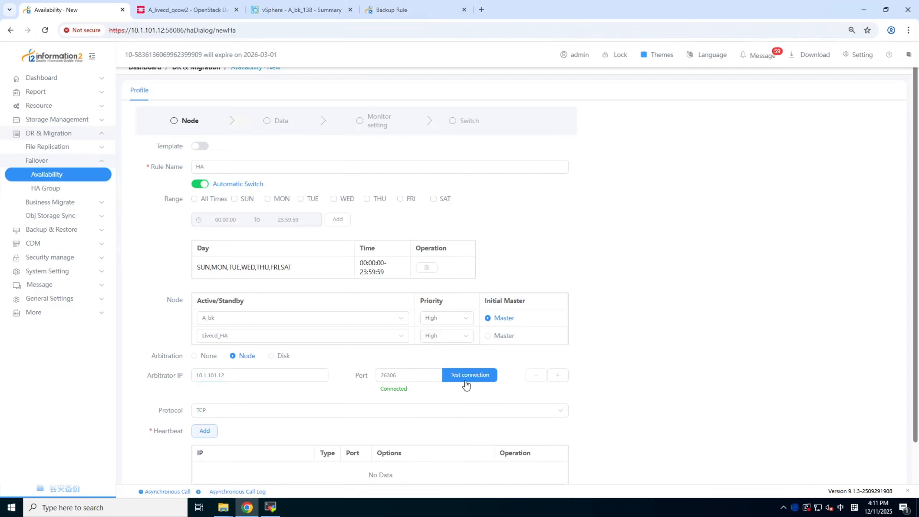
Add a TCP heartbeat on port 26305 between A_bk (10.1.101.138) and Livecd_HA (172.20.67.52), and proceed to the data settings
scroll(352, 395, "down", 2)
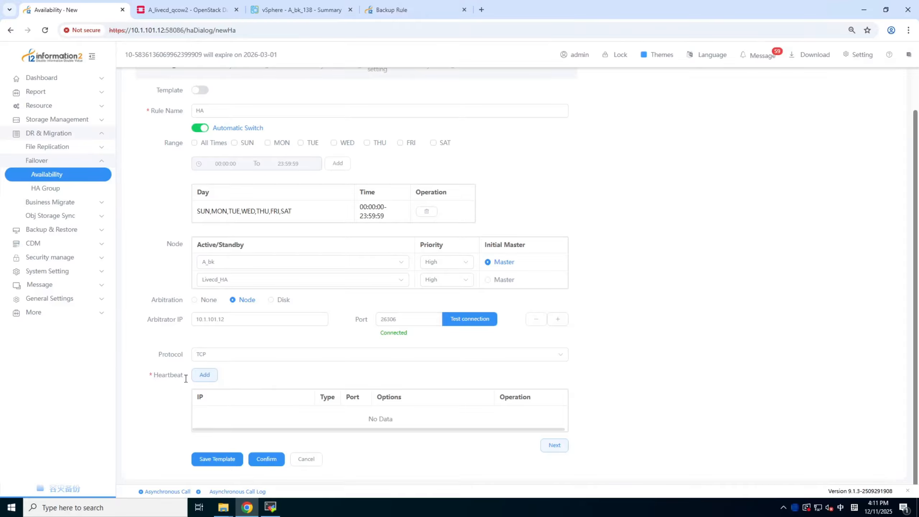
left_click(204, 376)
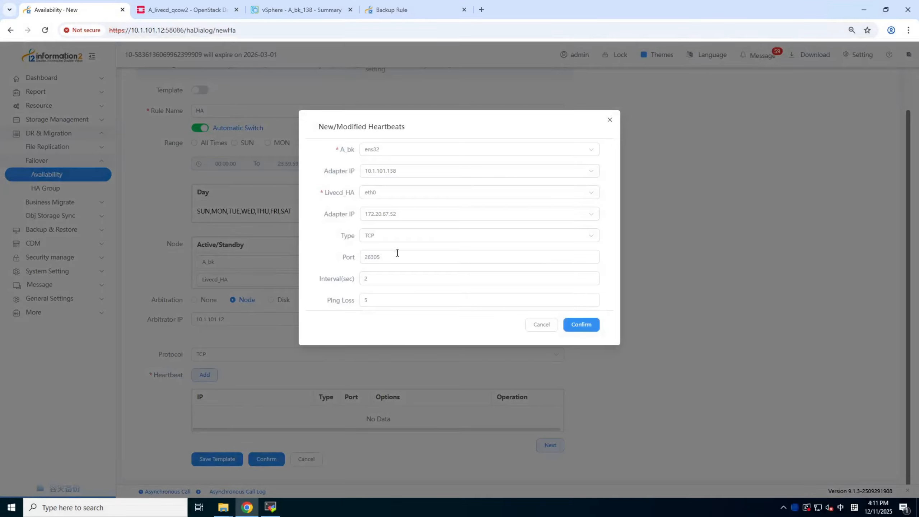
left_click(580, 326)
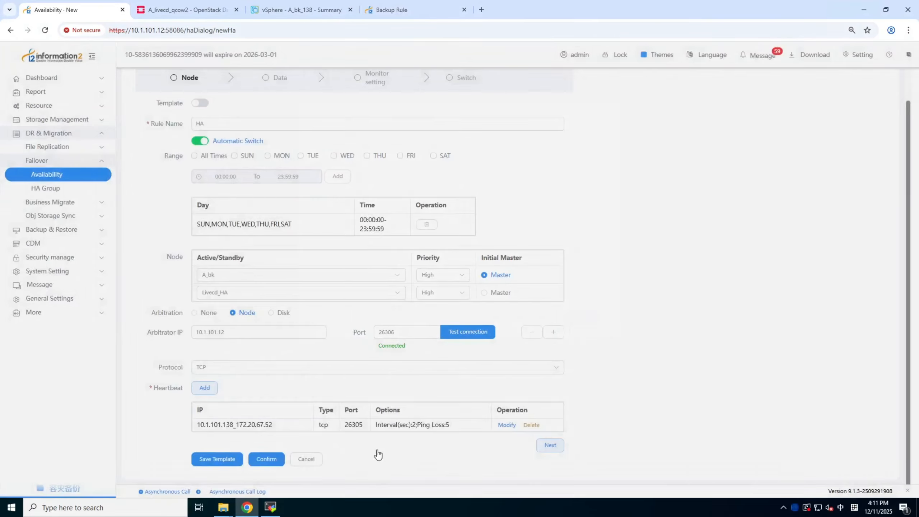
left_click(560, 446)
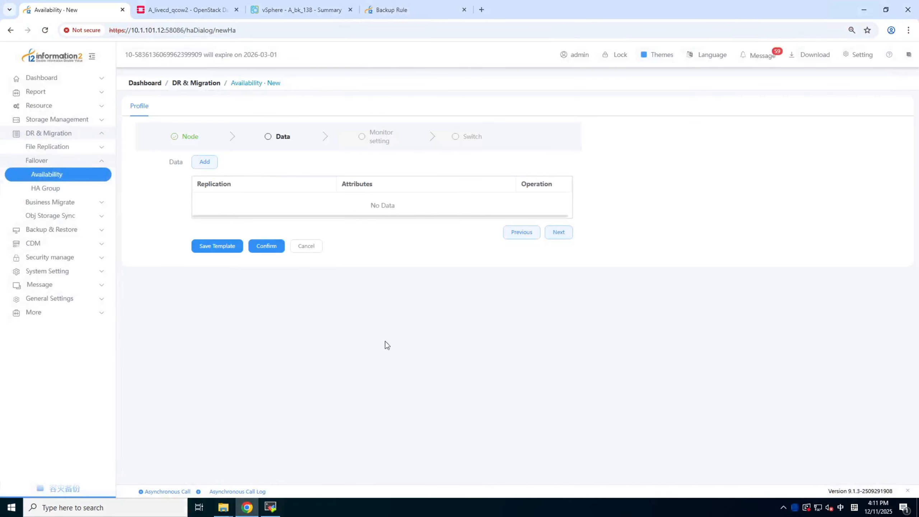
Add a data replication entry to the rule with /root/test/ as its replication path and confirm the directory selection
left_click(203, 163)
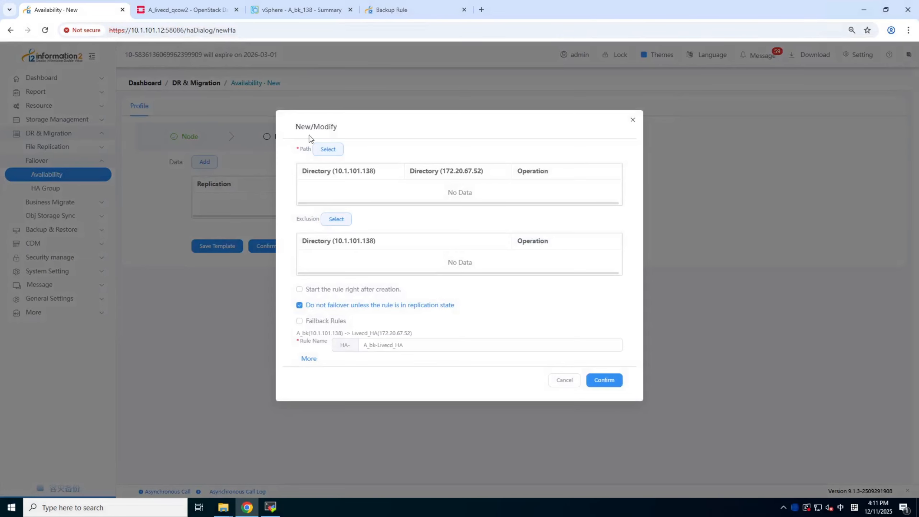
left_click(322, 155)
left_click(165, 156)
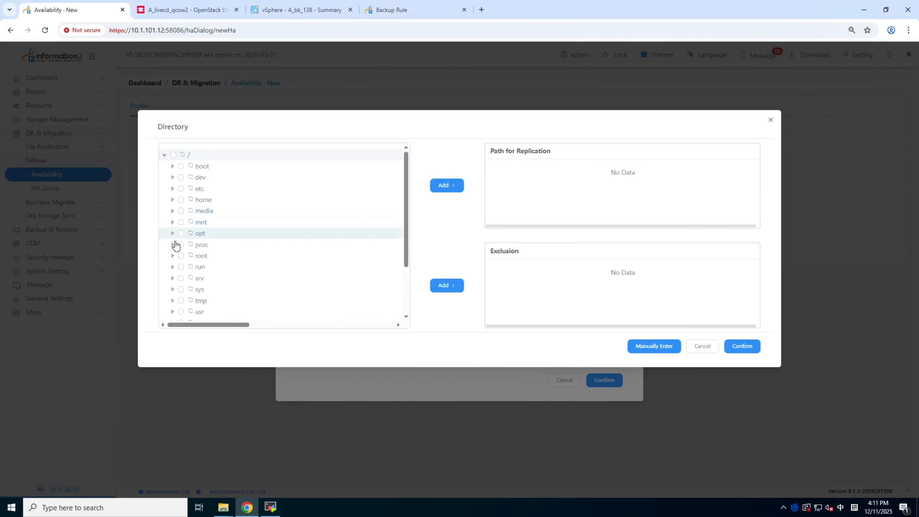
left_click(172, 255)
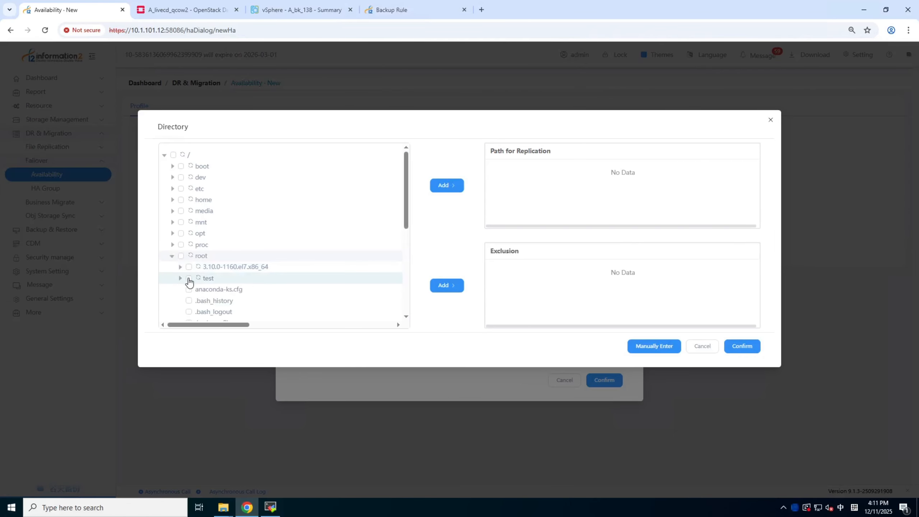
left_click(180, 279)
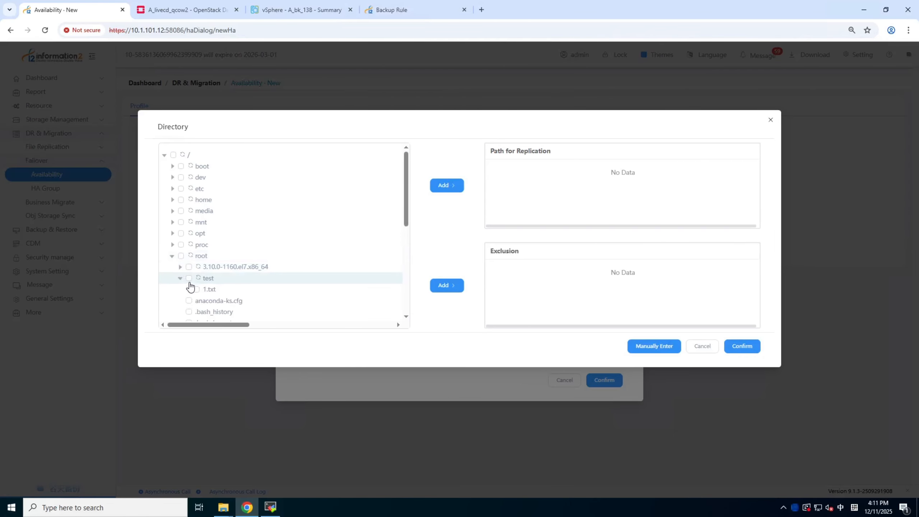
left_click(189, 278)
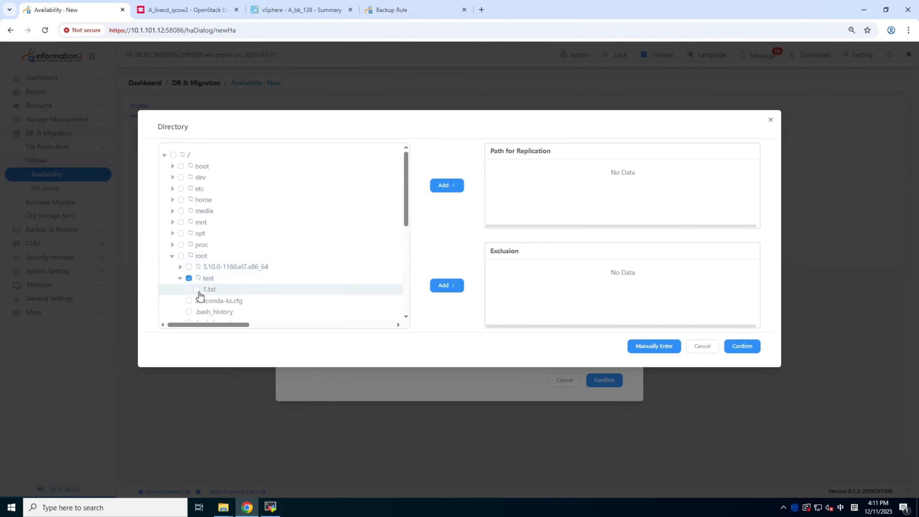
left_click(449, 188)
left_click(745, 347)
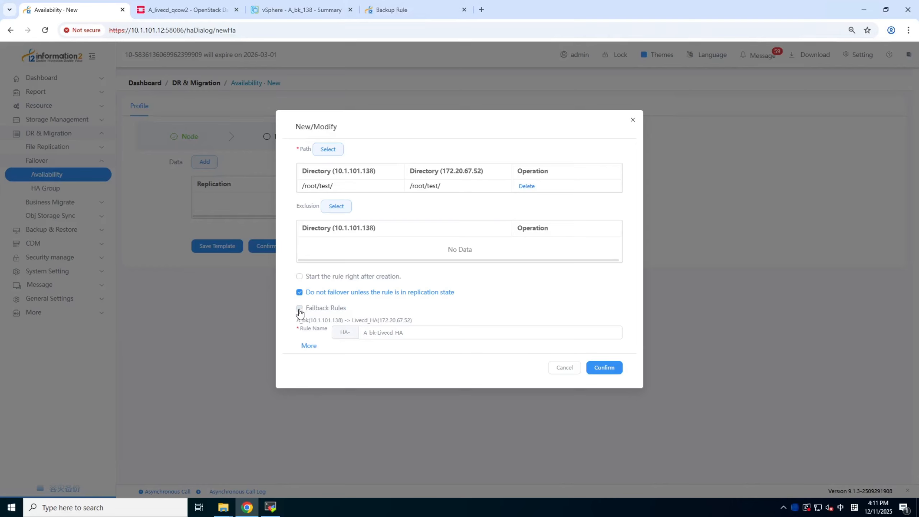
Enable fallback rules for the /root/test/ replication entry, confirm the entry, and proceed to the monitor settings
left_click(299, 308)
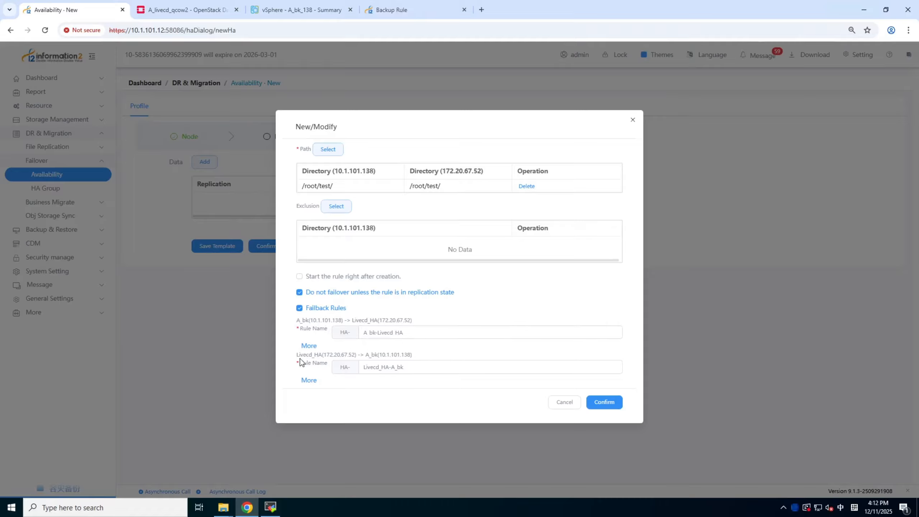
left_click_drag(365, 357, 401, 357)
left_click(416, 356)
left_click(601, 404)
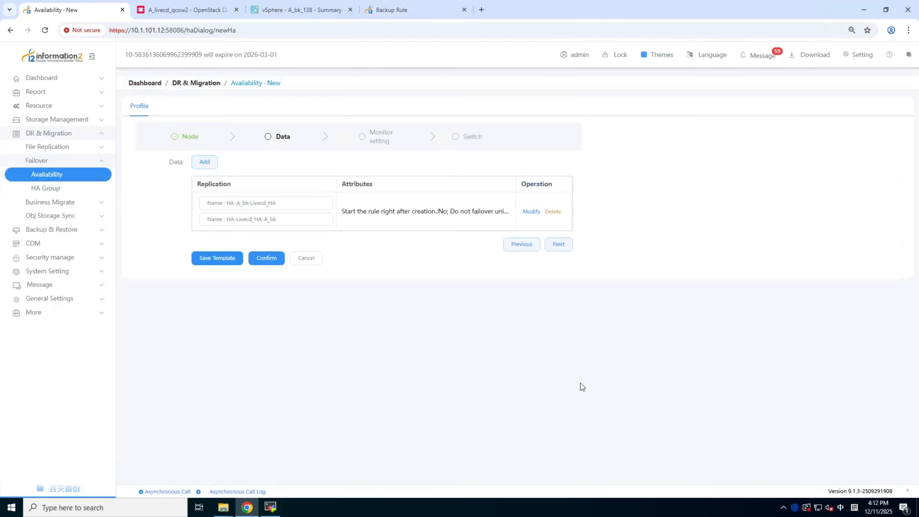
left_click(560, 245)
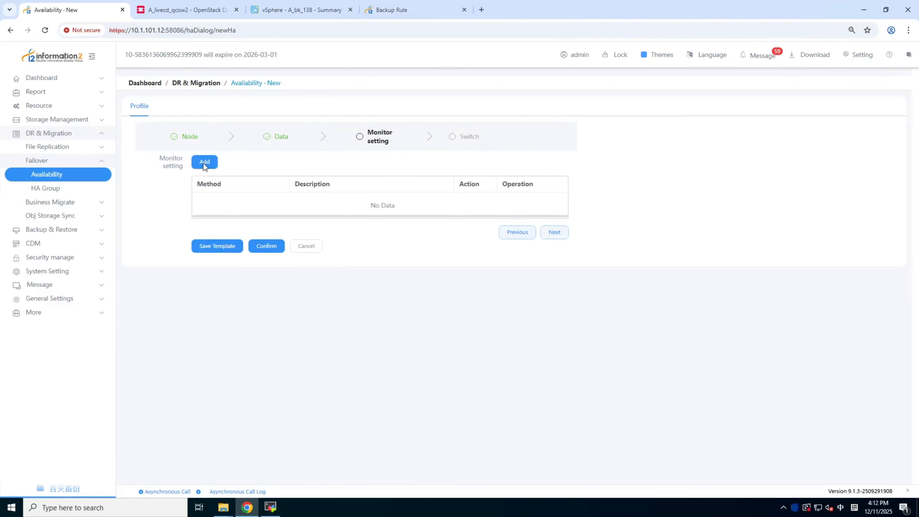
Check the available monitoring types without adding a monitor, and proceed to the switch settings
left_click(204, 163)
left_click(452, 154)
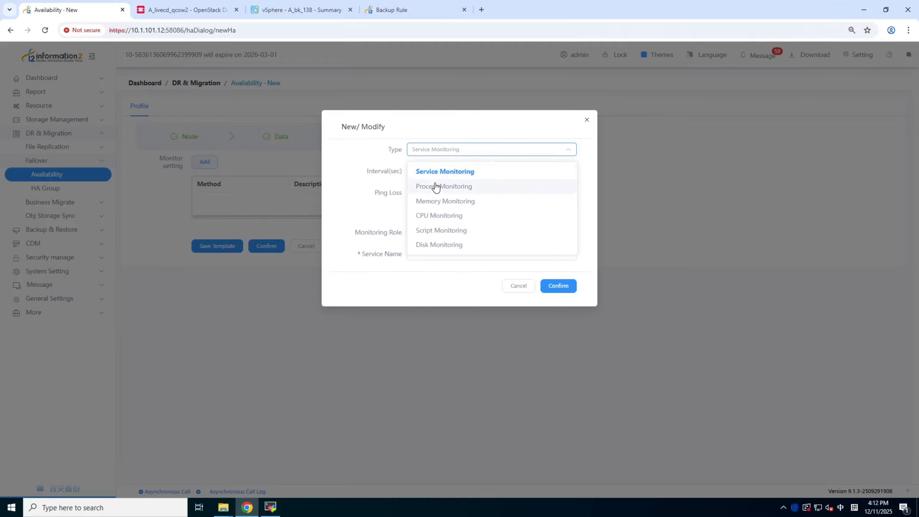
left_click(379, 211)
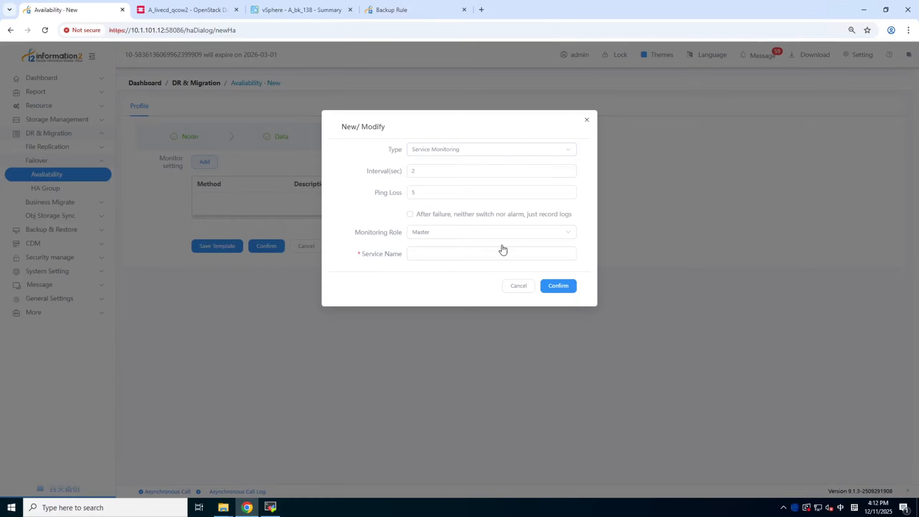
left_click(513, 285)
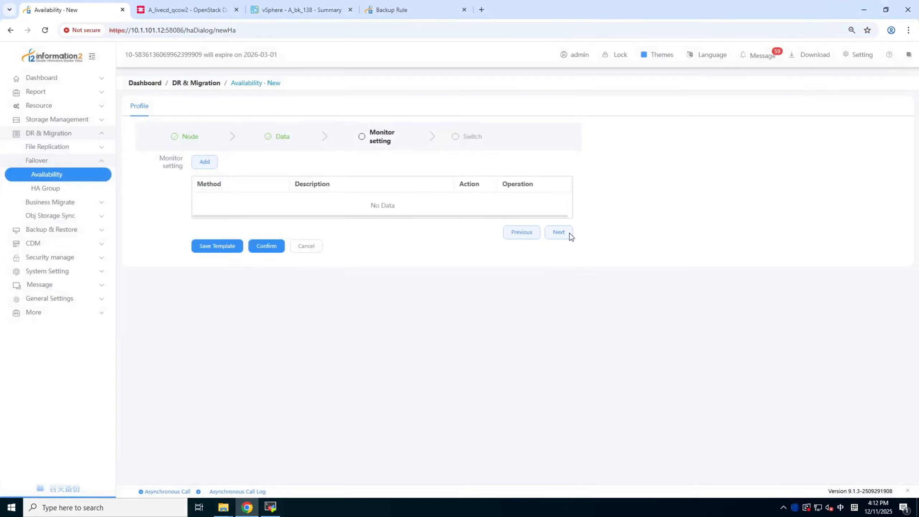
left_click(566, 232)
left_click(207, 162)
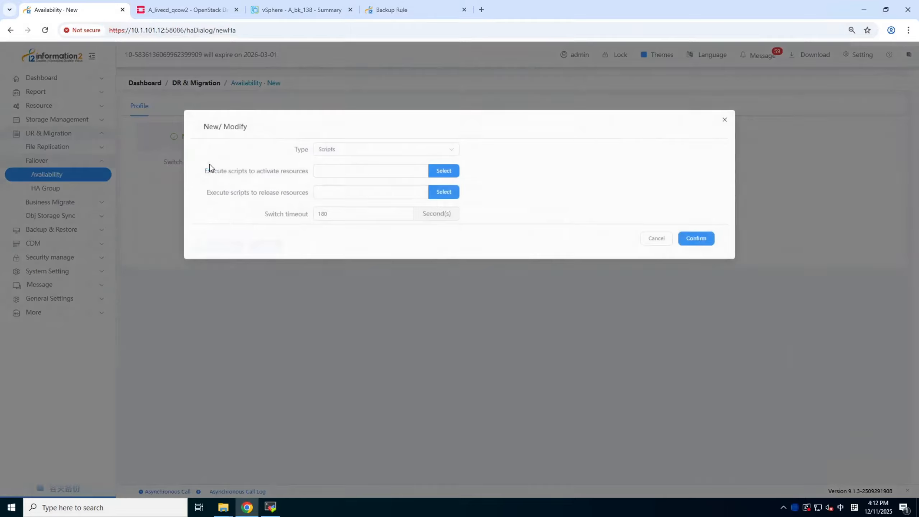
left_click(396, 149)
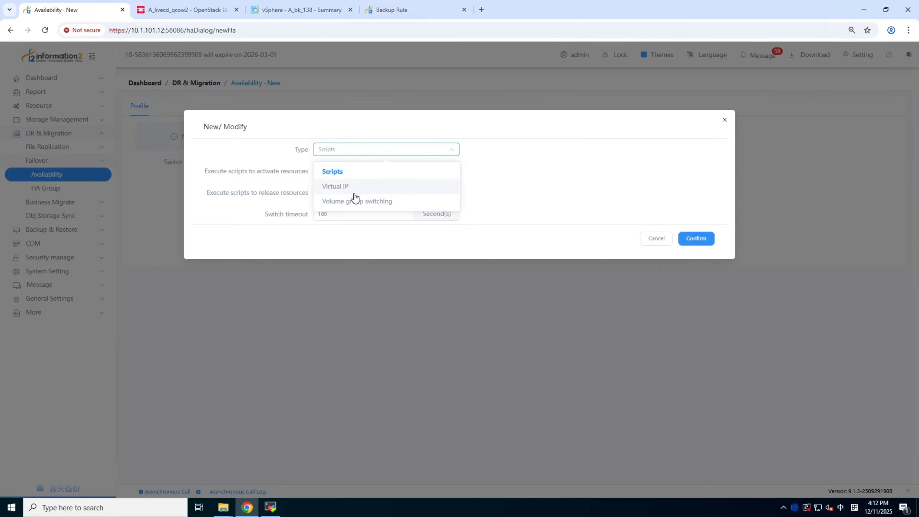
left_click(513, 190)
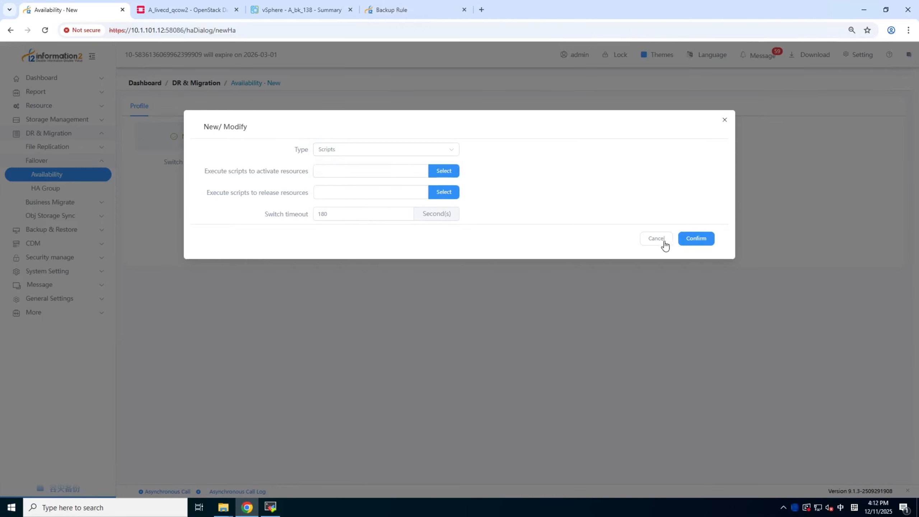
left_click(663, 242)
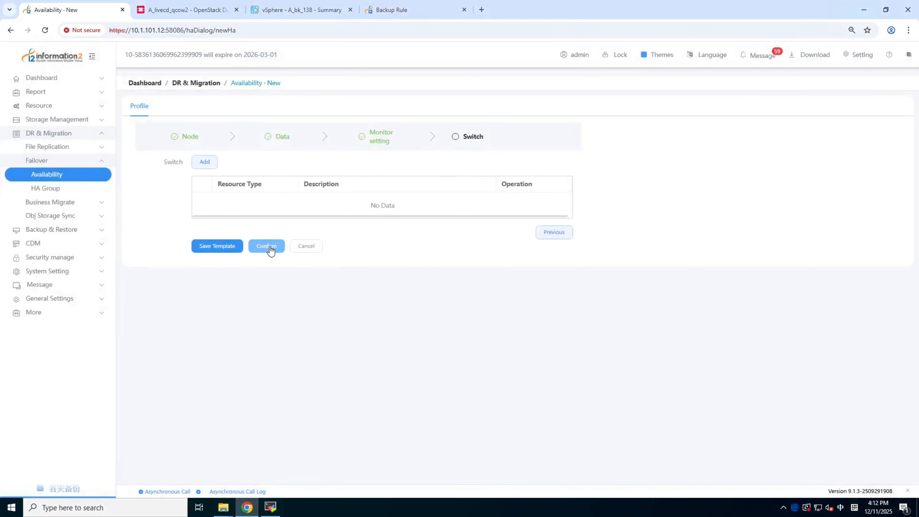
Submit the availability rule, review its configuration summary, confirm its creation, and refresh the rule list
left_click(266, 248)
scroll(768, 310, "down", 2)
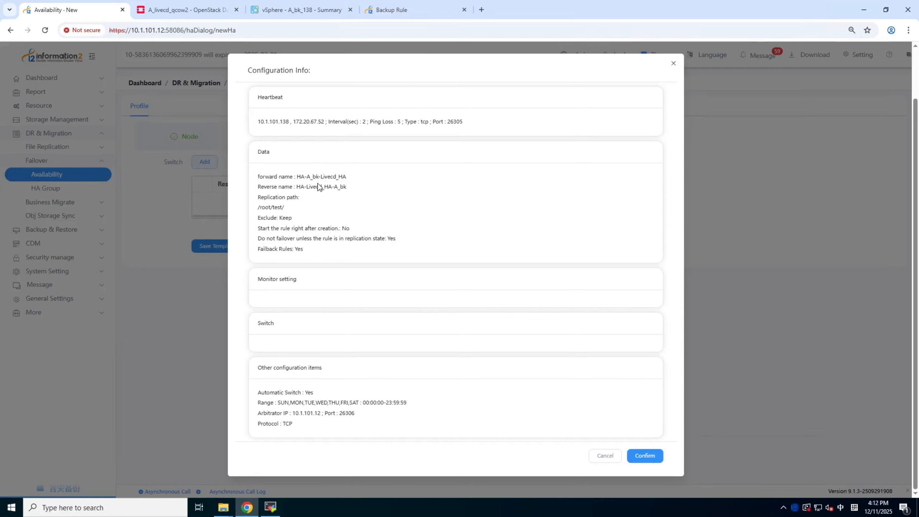
left_click(655, 456)
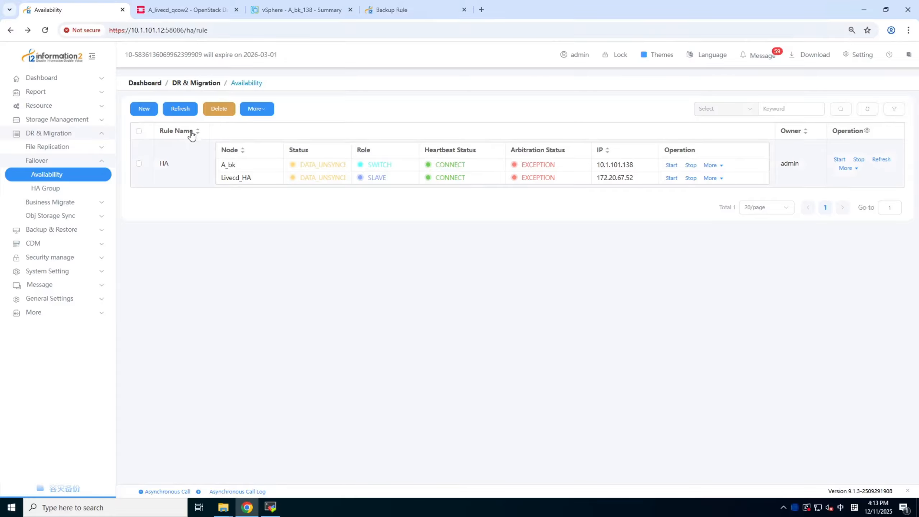
left_click(184, 112)
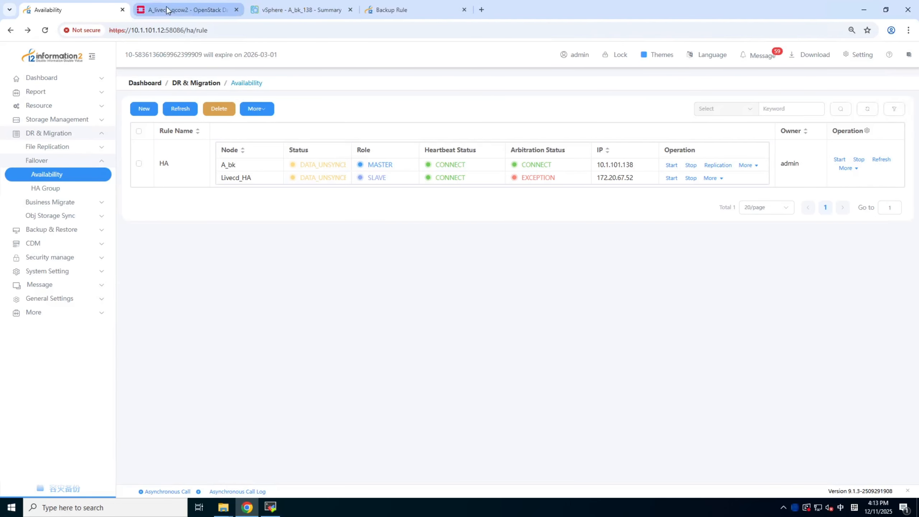
Switch to vSphere, launch the web console of A_bk_138, and log in as root with the account password
mouse_move(170, 10)
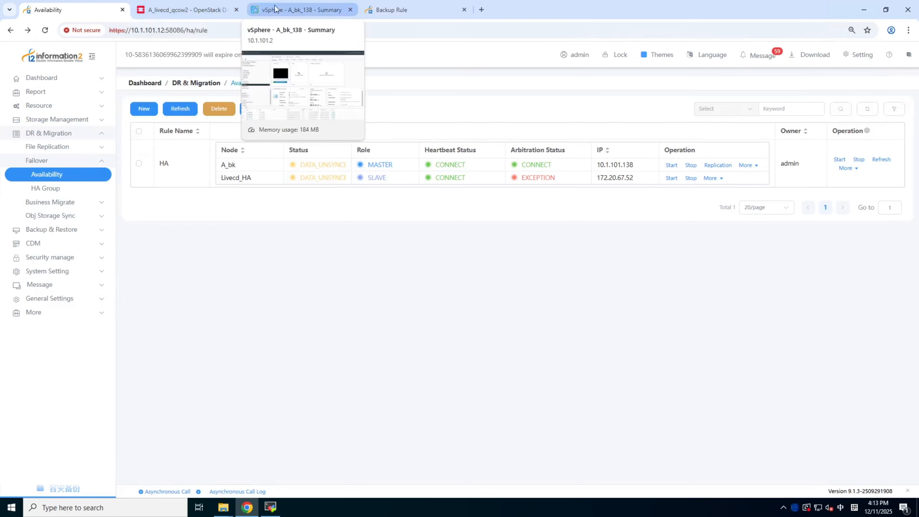
mouse_move(308, 9)
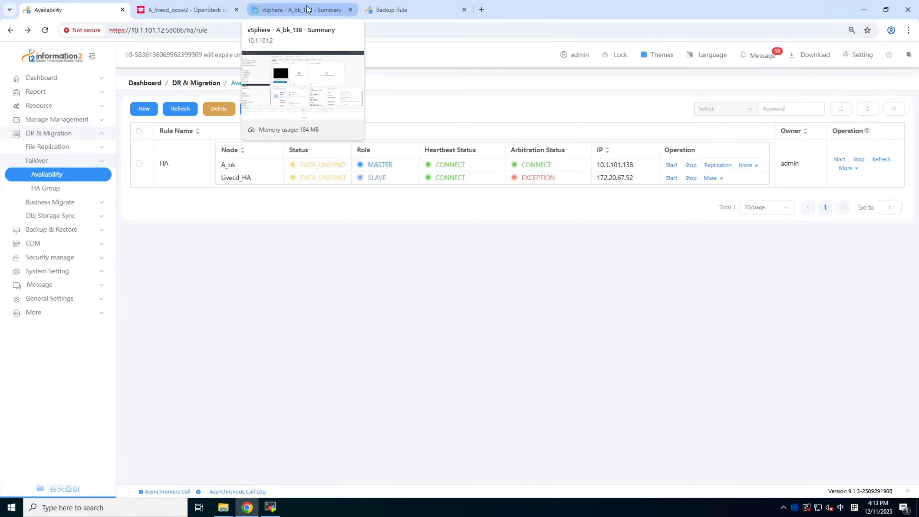
left_click(307, 9)
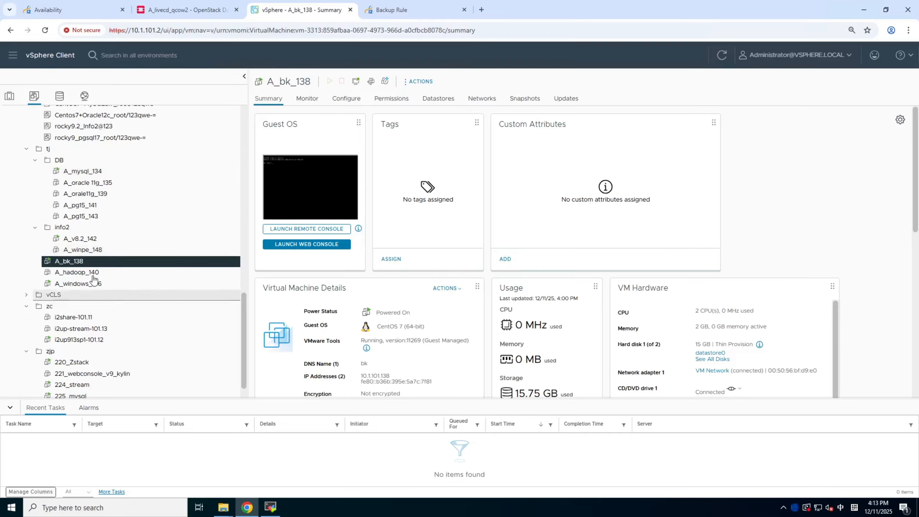
left_click(296, 247)
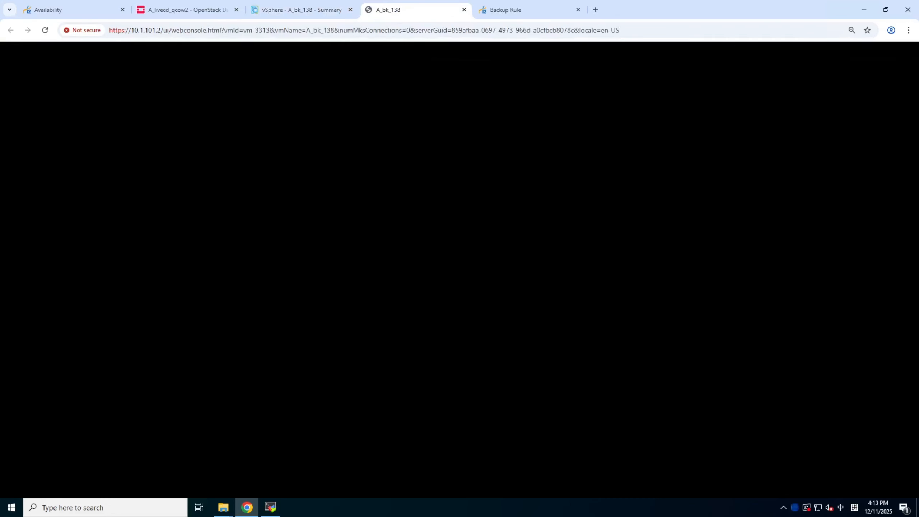
type("root")
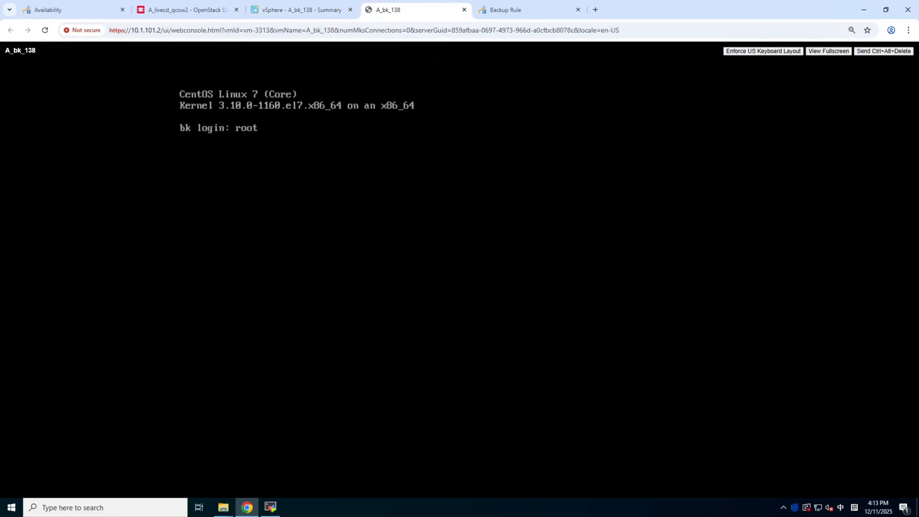
key("Return")
Change to the /root/test/ directory on A_bk_138 and list its files
key("Return")
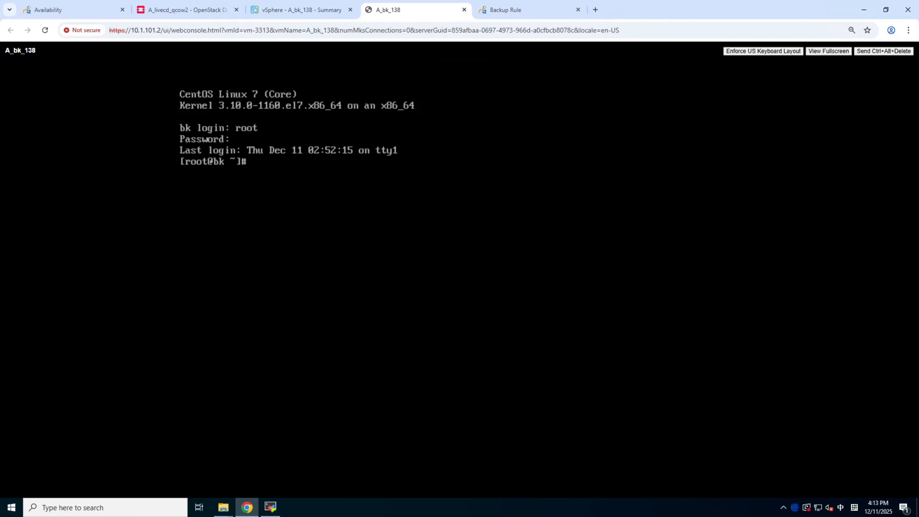
type("cd")
type("/root/test/")
key("Return")
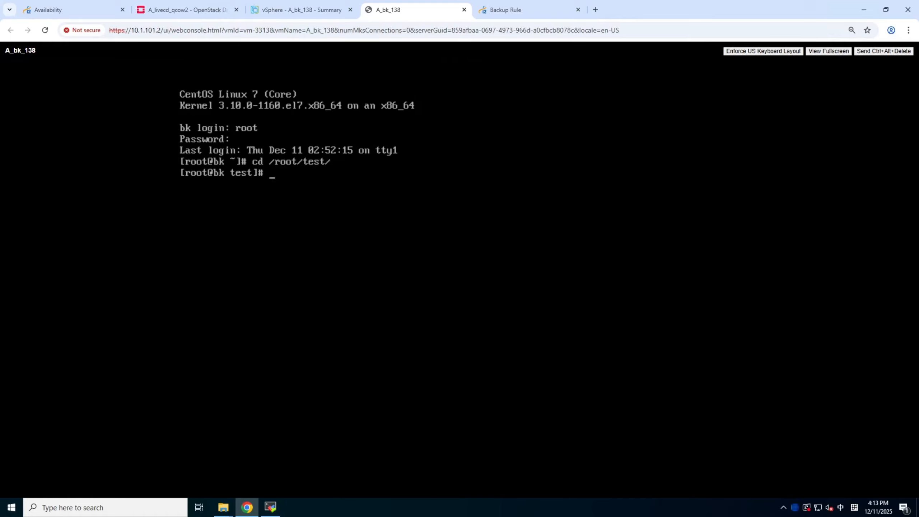
type("ll")
key("Return")
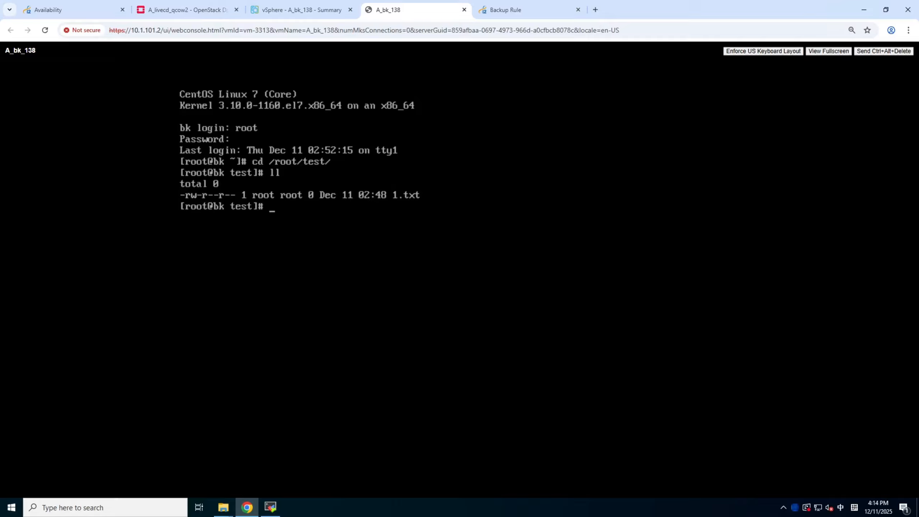
Create an empty file 2.txt in /root/test/ on A_bk_138 and list the directory again
type("touch 2.txt")
key("Return")
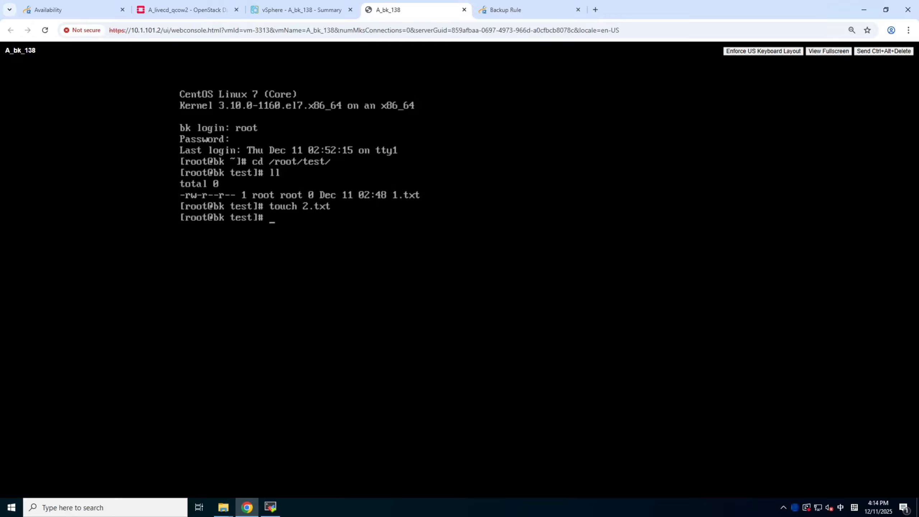
type("ll")
key("Return")
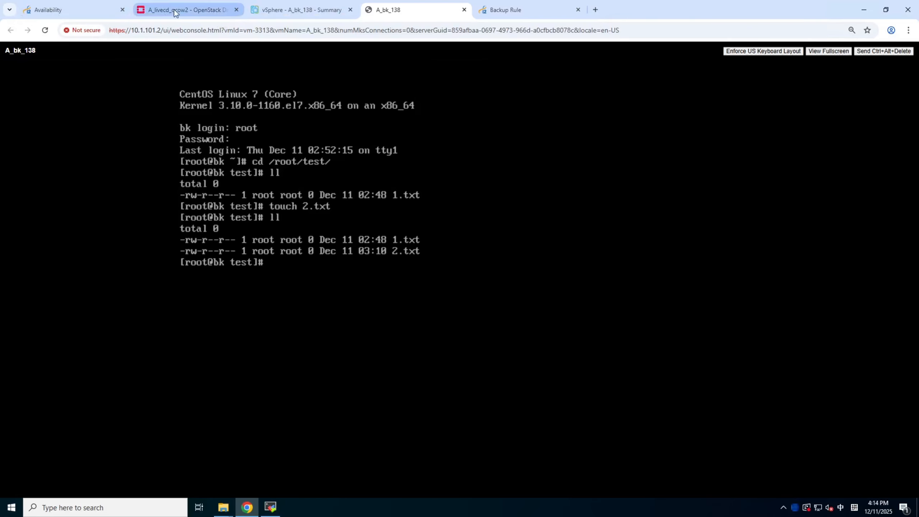
Start the HA-A_bk-Livecd_HA replication of node A_bk in the availability rule list, and refresh the rule's status
left_click(63, 12)
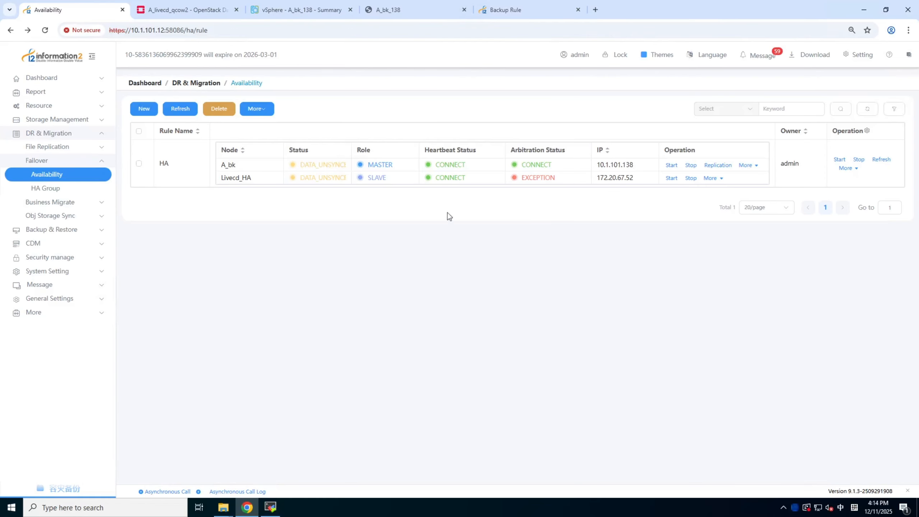
left_click(724, 165)
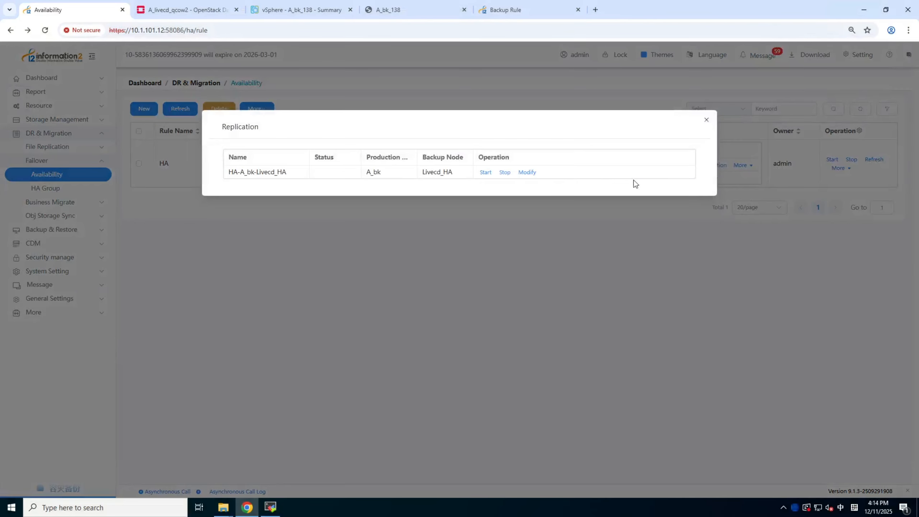
left_click(487, 175)
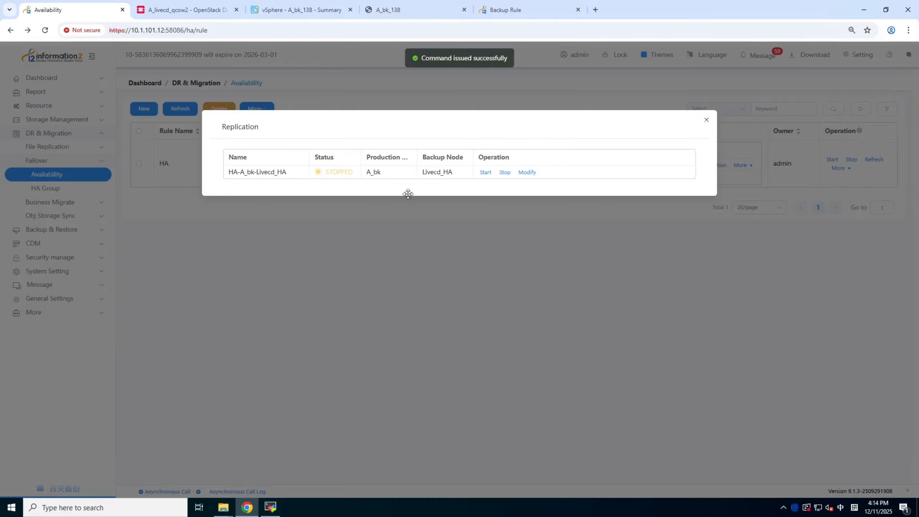
left_click(706, 120)
left_click(182, 112)
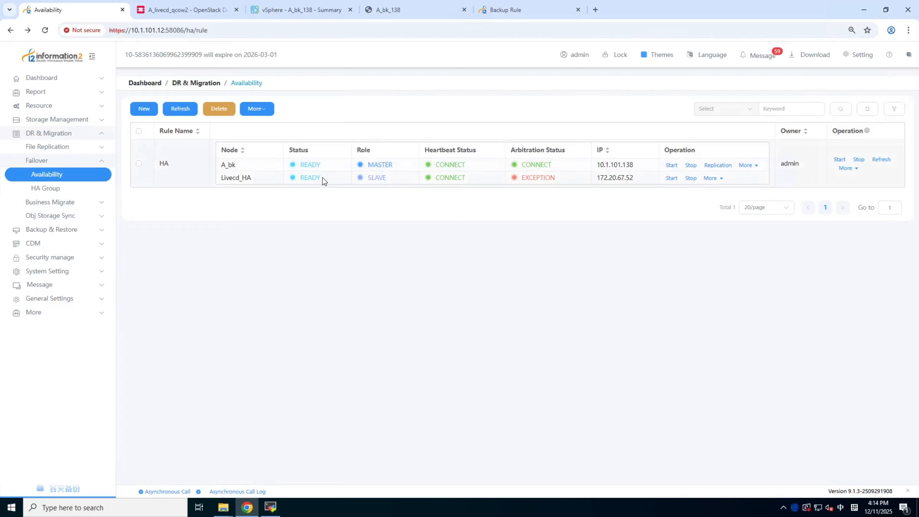
Switch to the A_livecd_qcow2 console in OpenStack and list the files in /root/test/ to check the replication
left_click(172, 11)
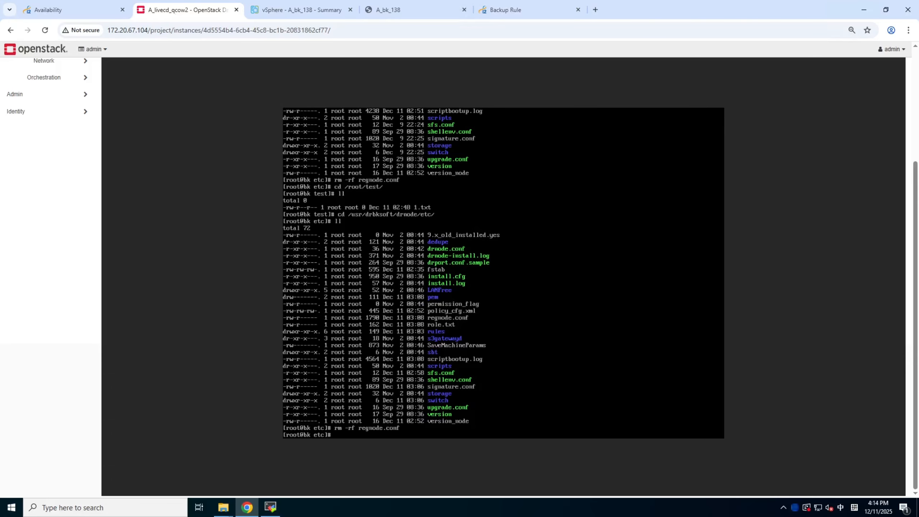
type("cd /root/test/")
key("Return")
type("l")
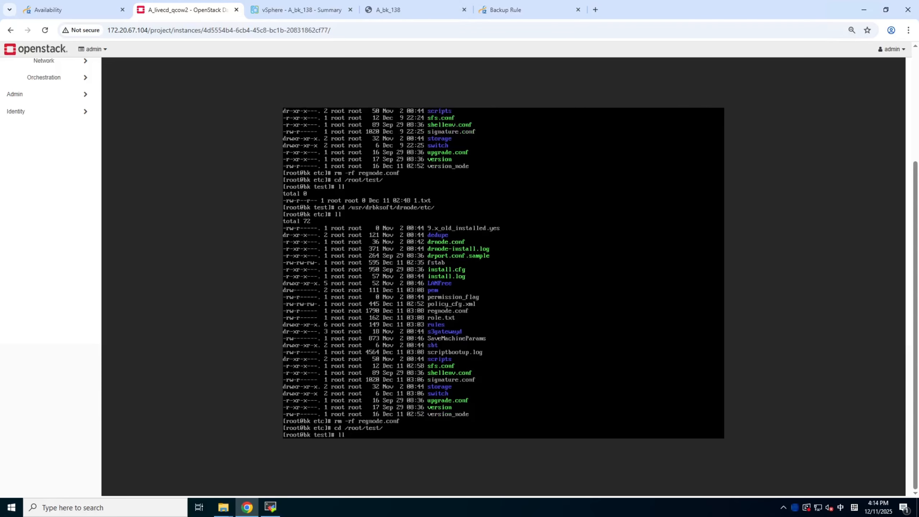
type("l")
key("Return")
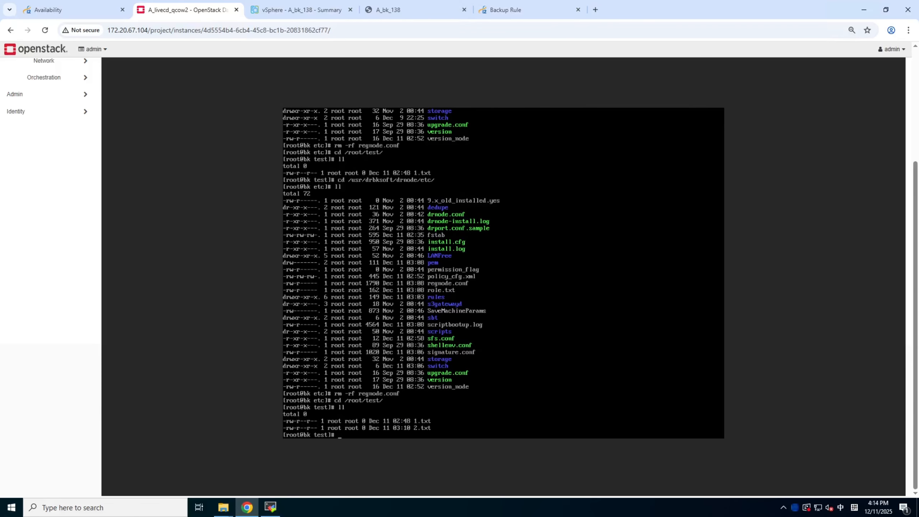
Launch the A_bk_138 web console from vSphere again, create an empty file 3.txt in /root/test/, and list the directory
left_click(311, 17)
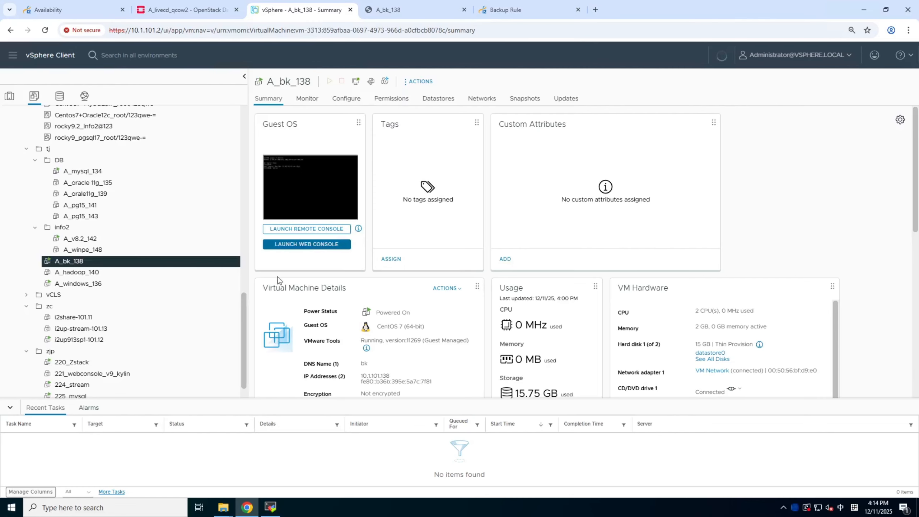
left_click(306, 244)
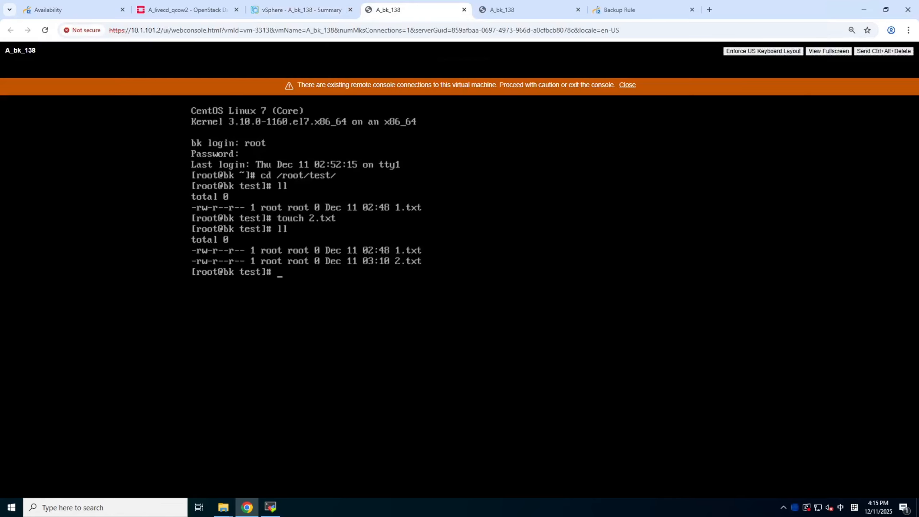
key("Up")
key("Up")
key("BackSpace")
type("3")
key("Return")
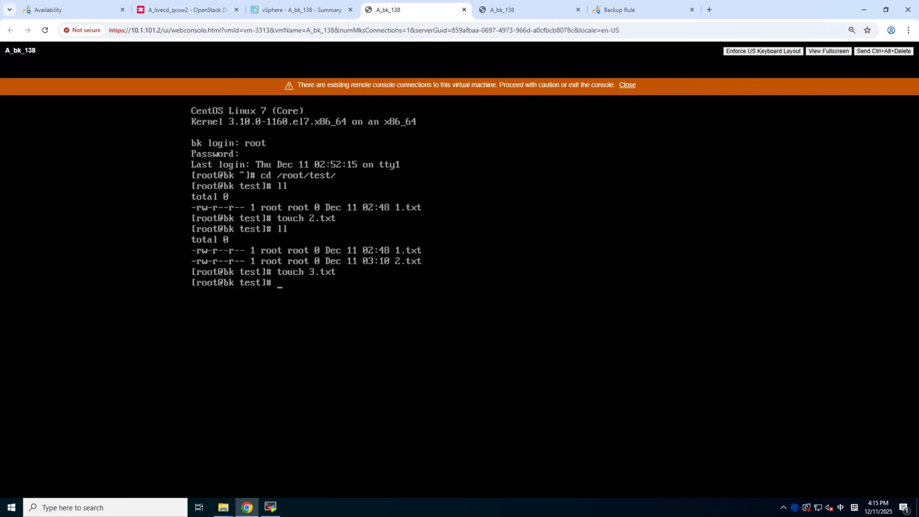
type("ll")
key("Return")
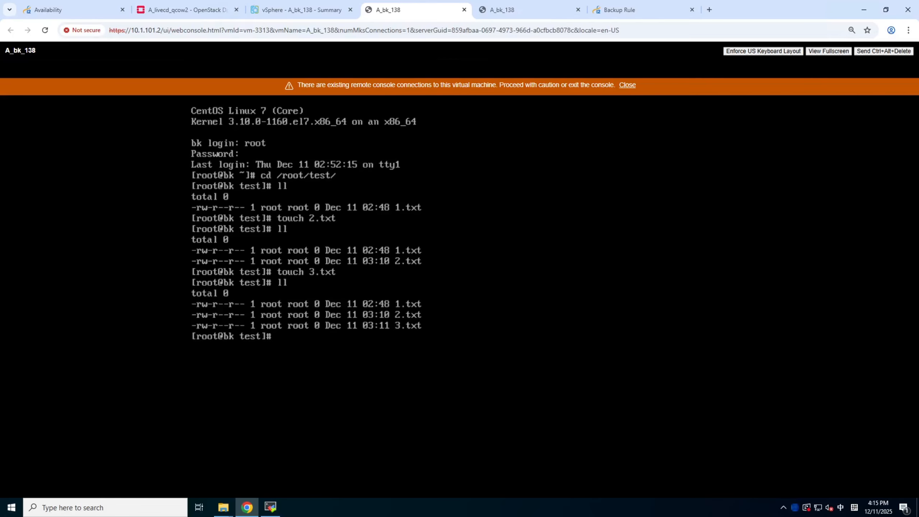
Return to the A_livecd_qcow2 console in OpenStack and list /root/test/ again to check the replication of 3.txt
left_click(180, 8)
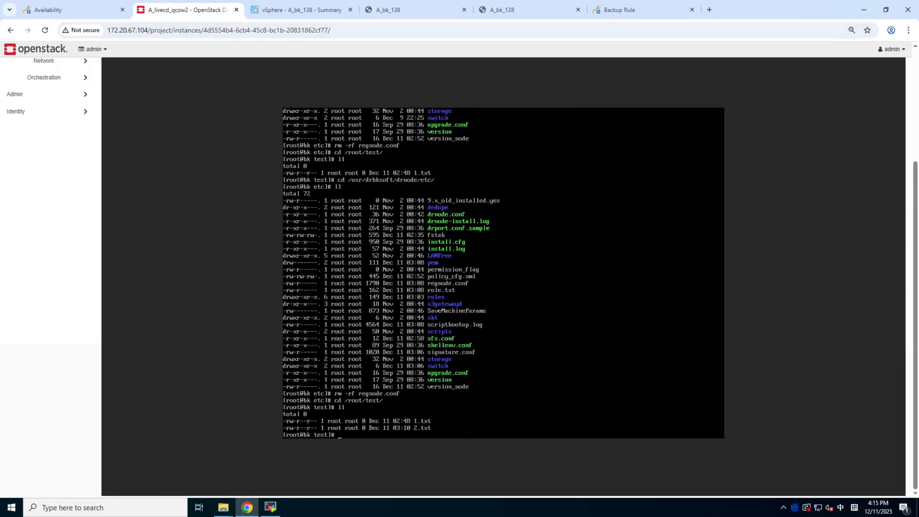
type("ll")
key("Return")
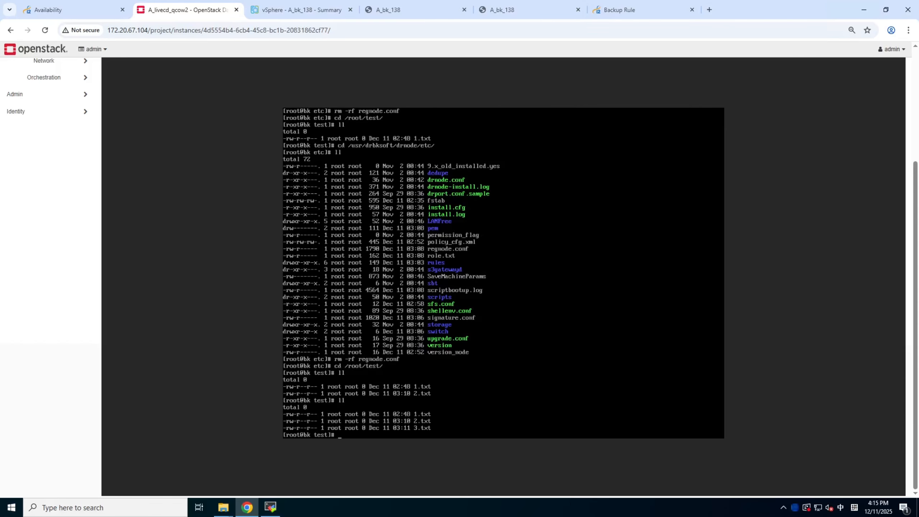
Switch to vSphere and power off the virtual machine A_bk_138, confirming the power-off
left_click(47, 10)
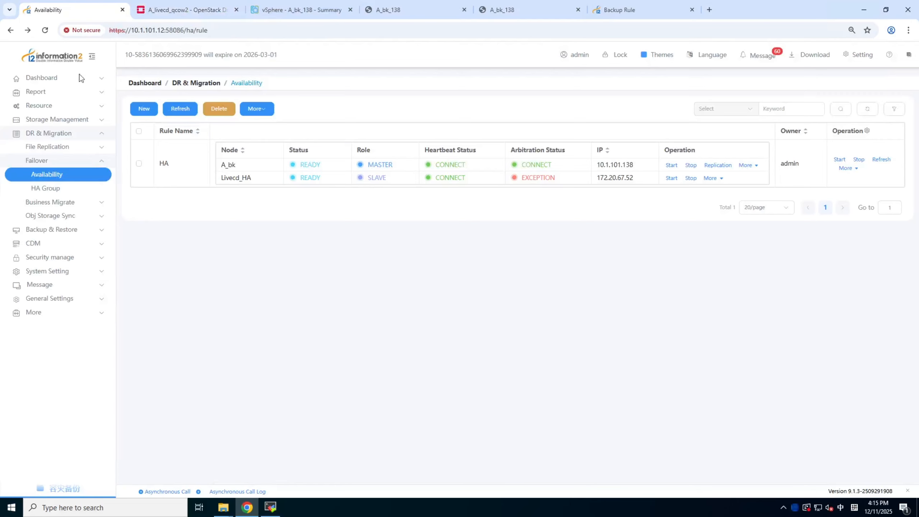
left_click(201, 8)
left_click(304, 9)
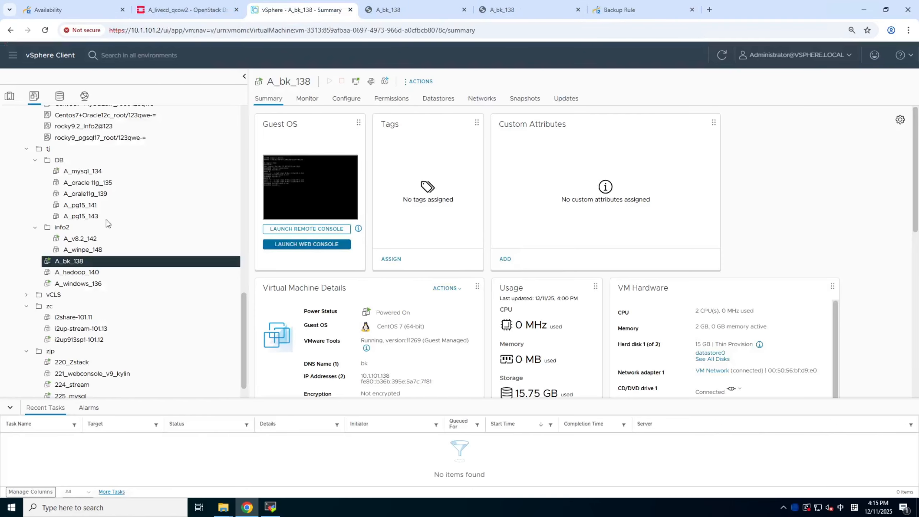
right_click(81, 262)
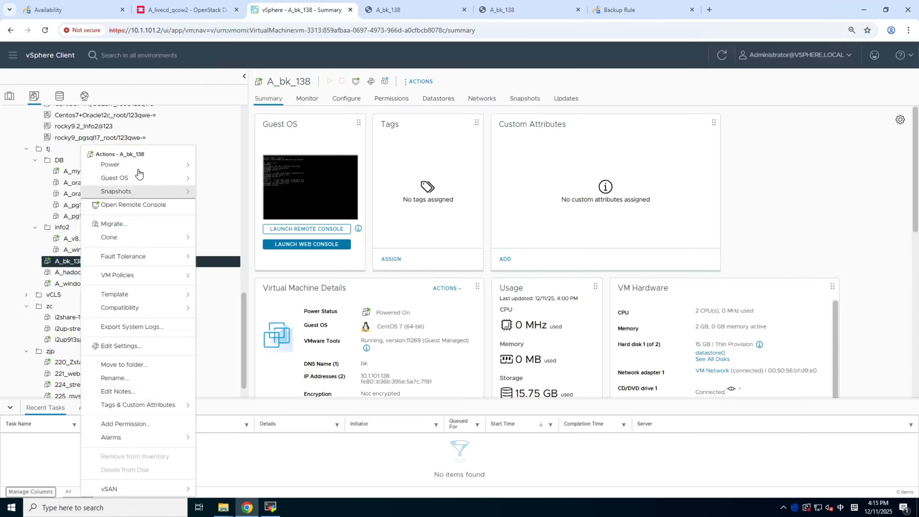
mouse_move(157, 165)
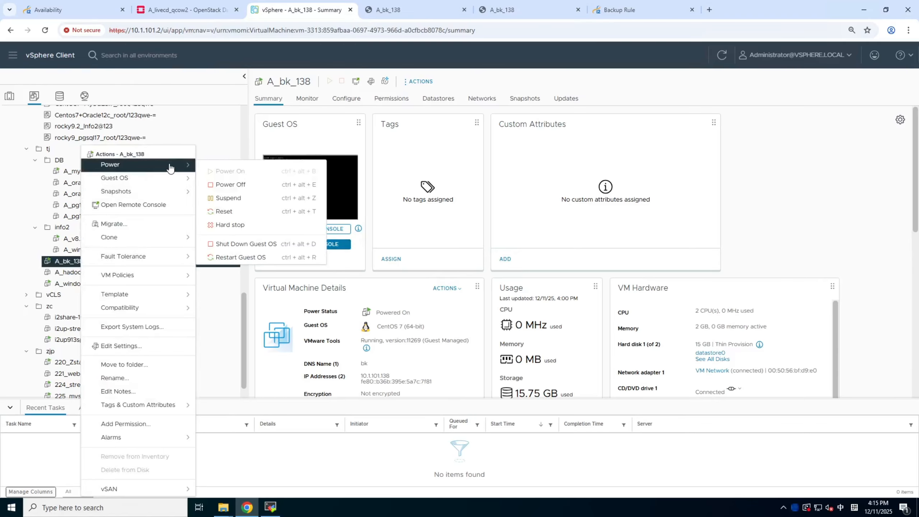
left_click(230, 185)
left_click(555, 296)
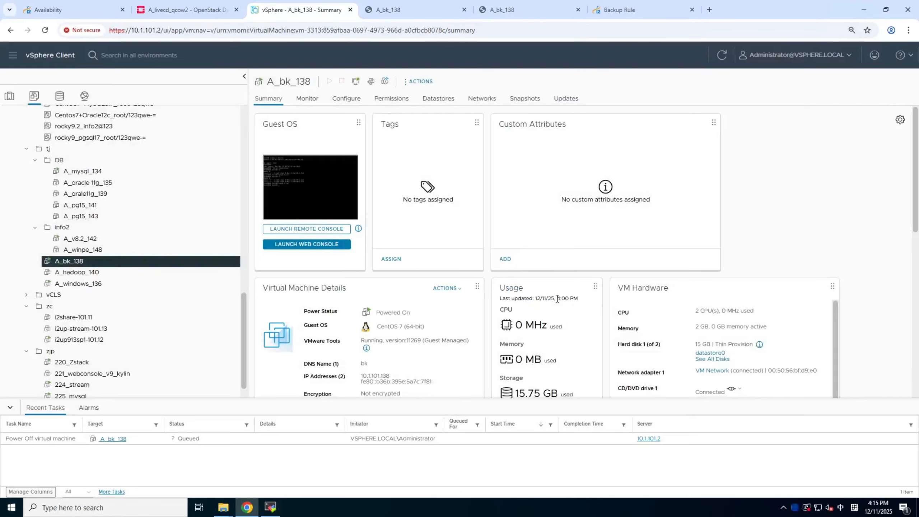
Return to the Availability rule list and refresh it repeatedly to check the node status and role of Livecd_HA in rule HA
left_click(74, 9)
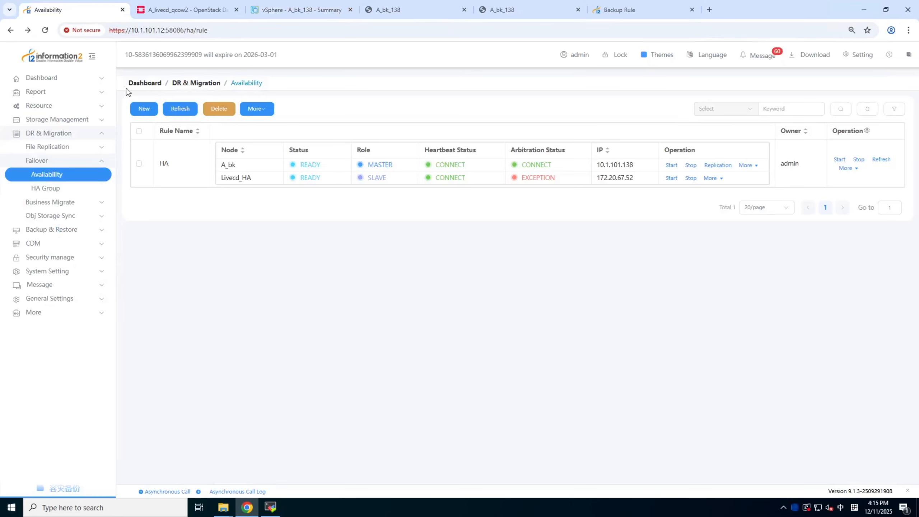
left_click(178, 112)
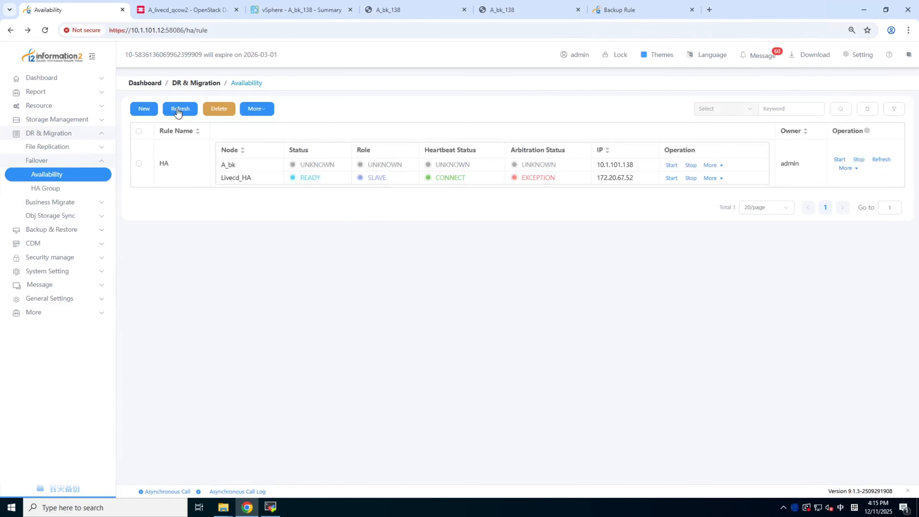
left_click(178, 112)
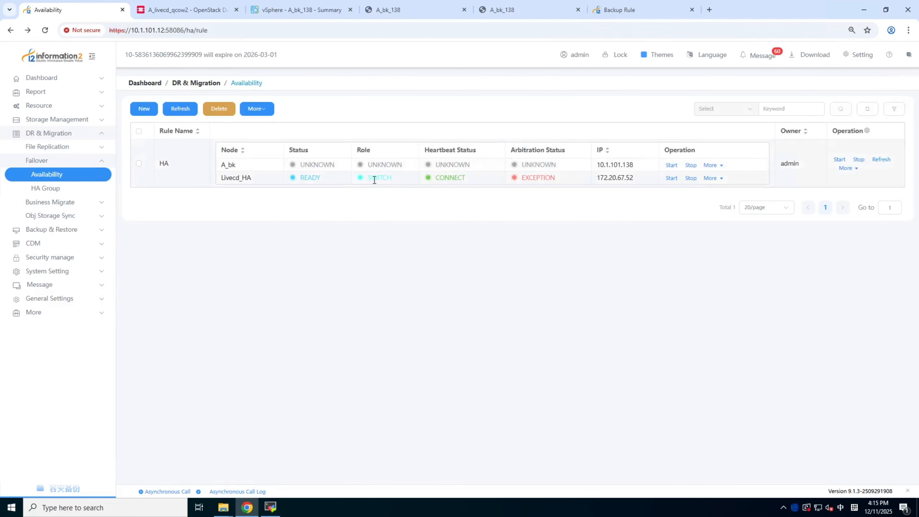
left_click(183, 110)
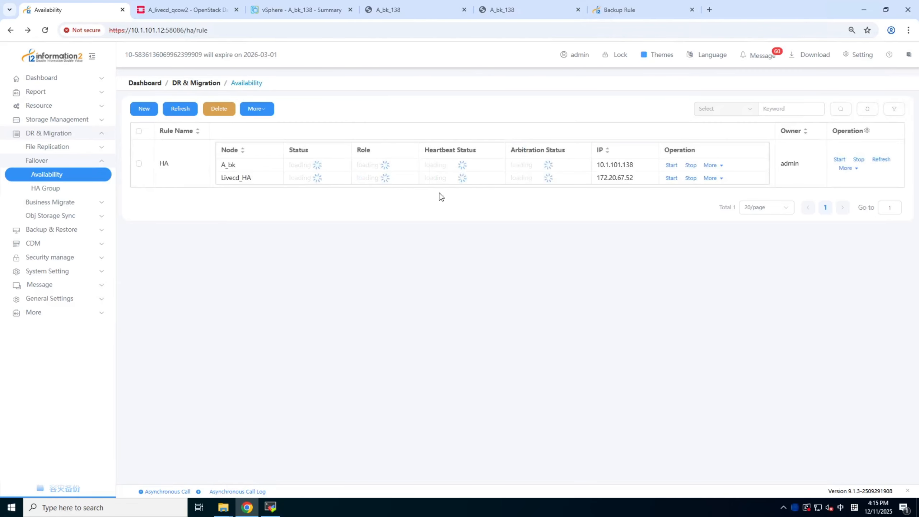
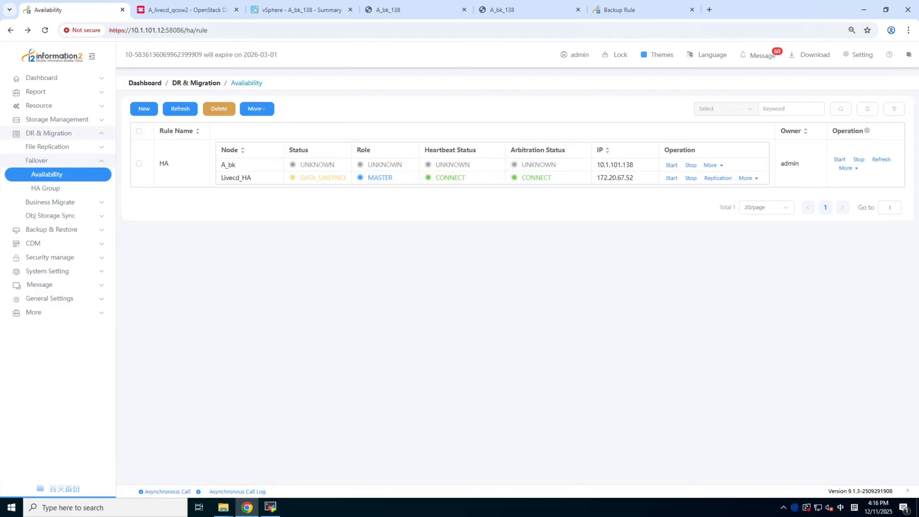
Switch to vSphere and power on the virtual machine A_bk_138
left_click(298, 10)
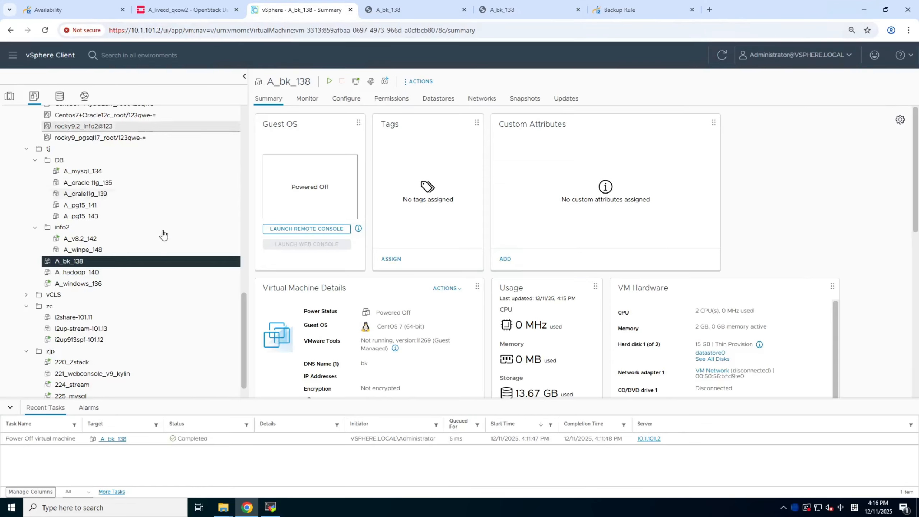
right_click(71, 261)
mouse_move(135, 164)
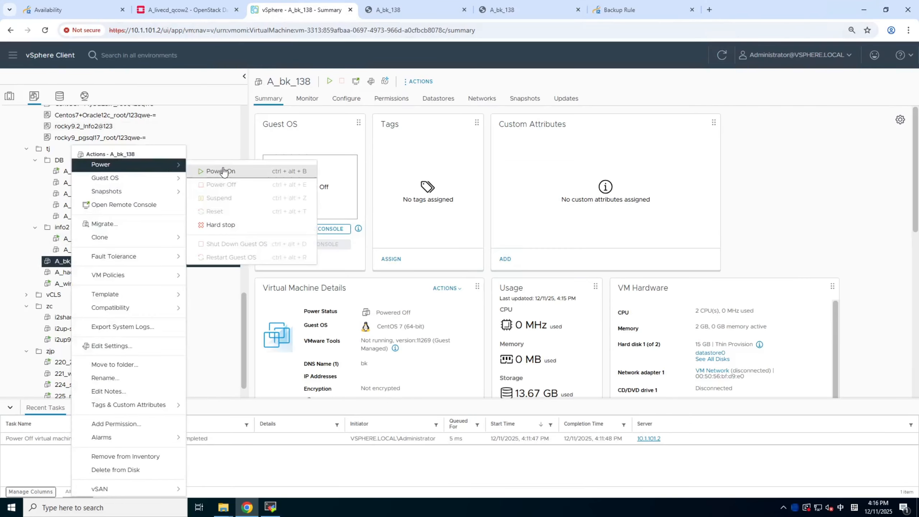
left_click(224, 171)
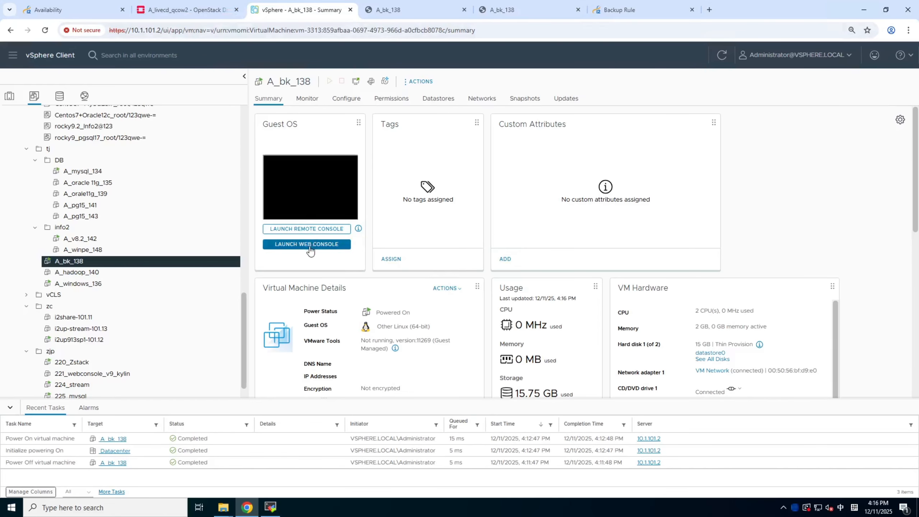
Close the two old A_bk_138 console pages and launch a new web console for the virtual machine
left_click(464, 10)
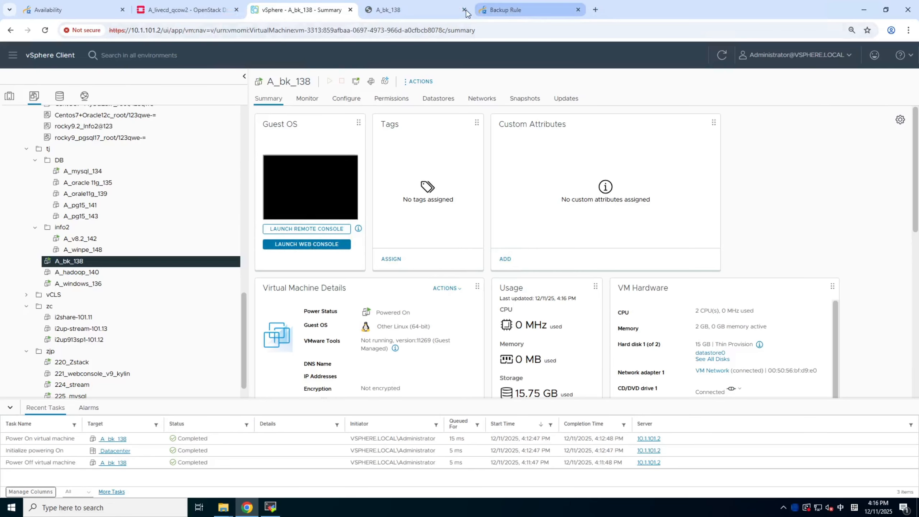
left_click(465, 10)
left_click(308, 244)
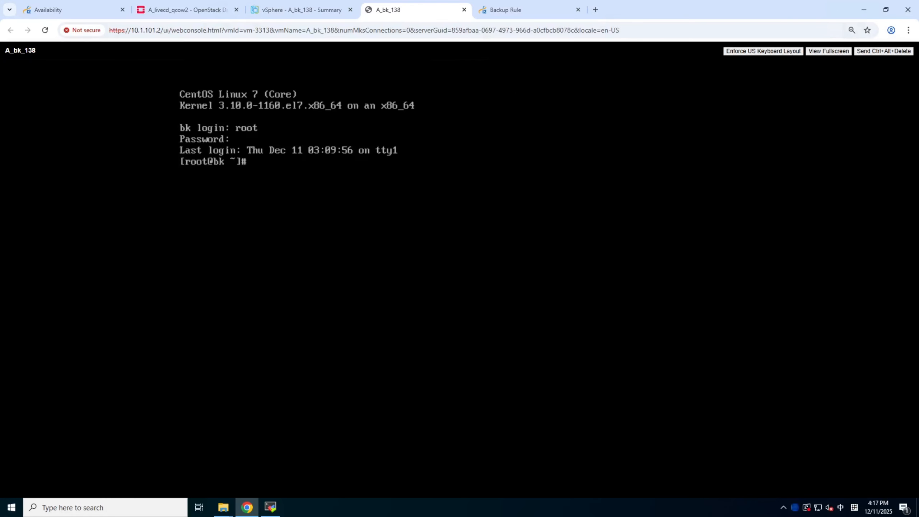
Return to the Availability rule list and refresh it to check the node states in rule HA
left_click(195, 11)
left_click(88, 11)
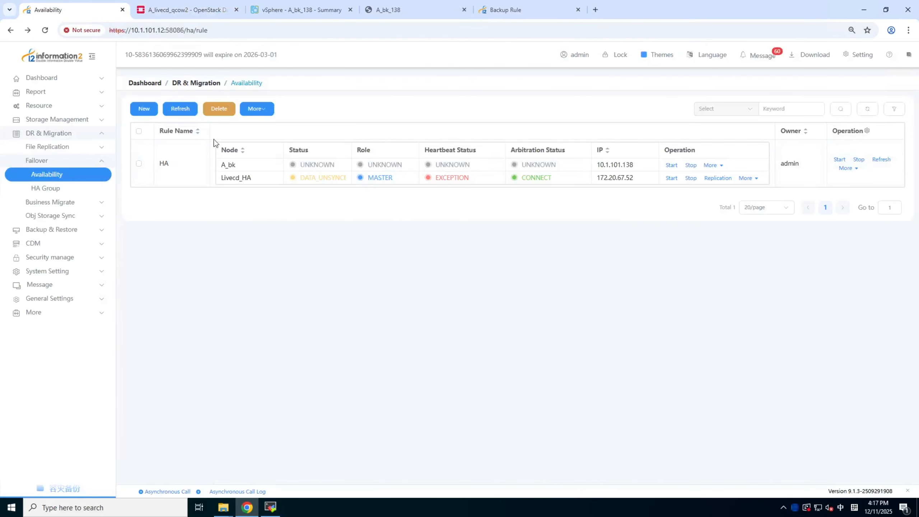
left_click(180, 110)
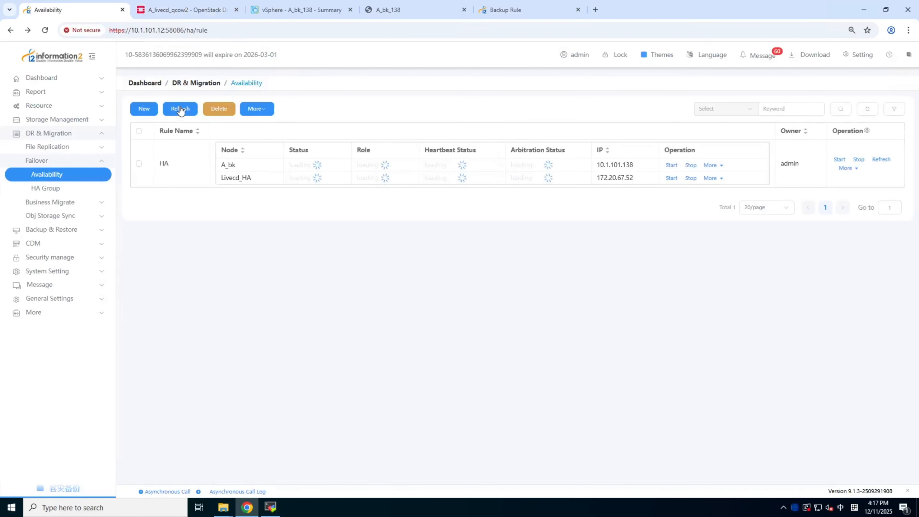
Open the DR backup resource node list and refresh the status of node A_bk
left_click(96, 107)
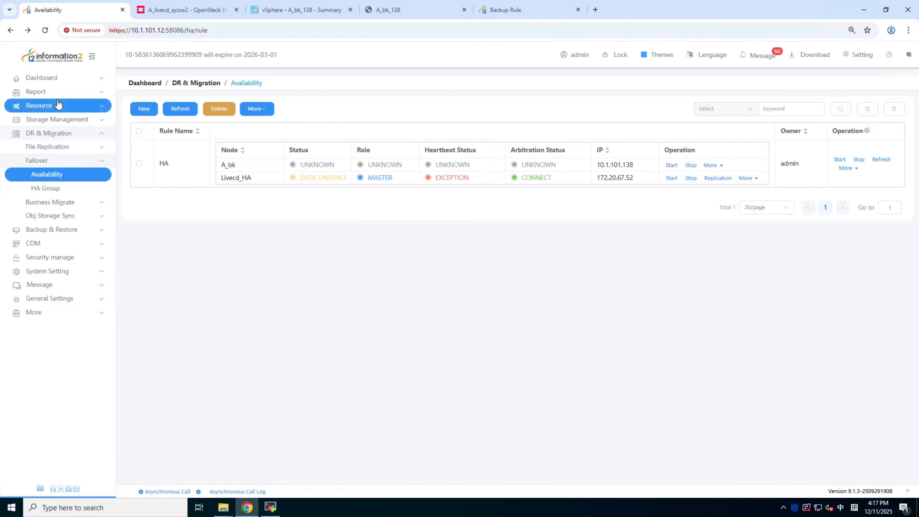
left_click(46, 123)
left_click(44, 135)
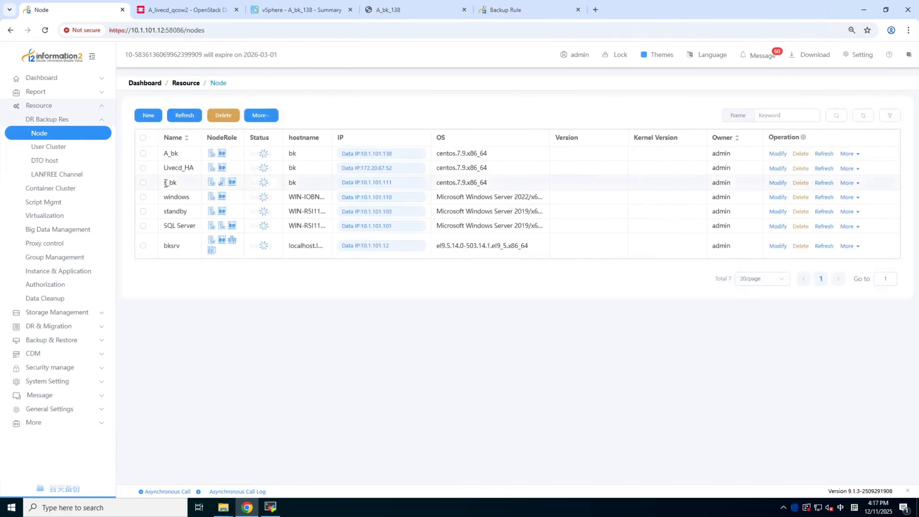
left_click(142, 154)
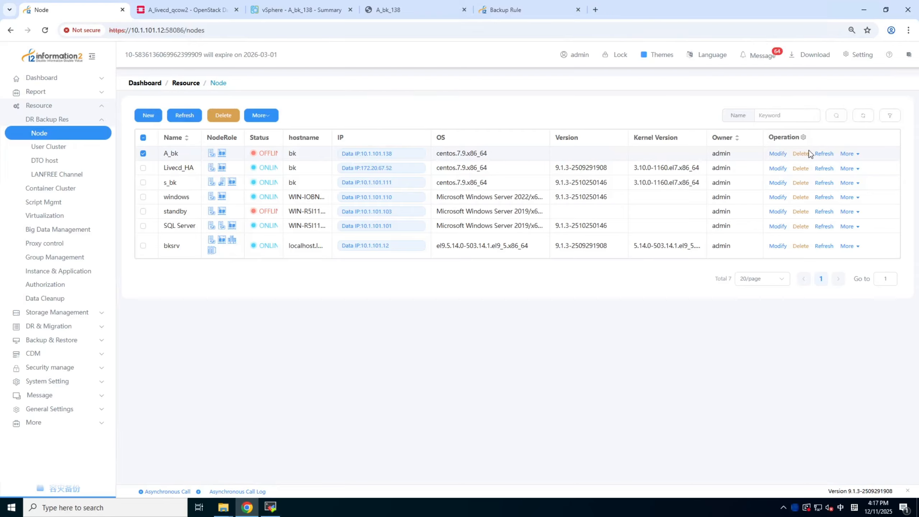
left_click(825, 153)
left_click(824, 154)
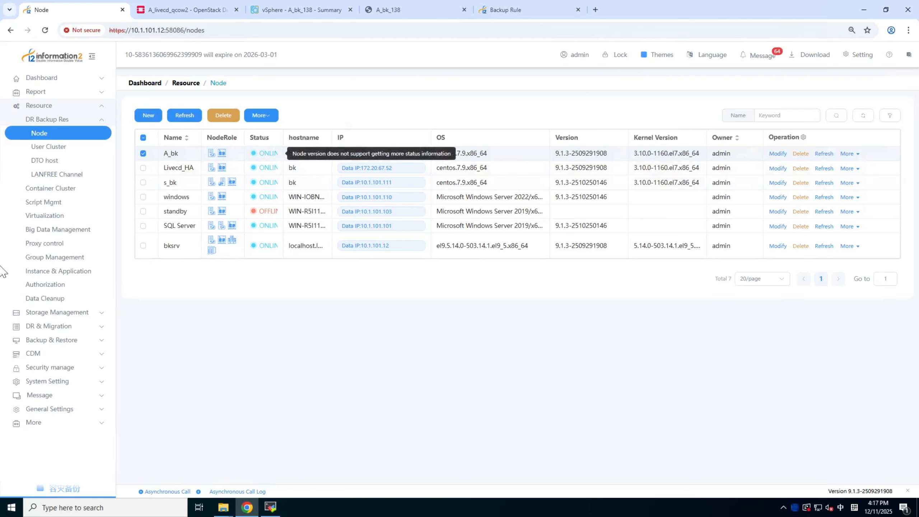
Go back to the failover Availability rules and switch rule HA over to node A_bk, confirming the forced switch
left_click(60, 326)
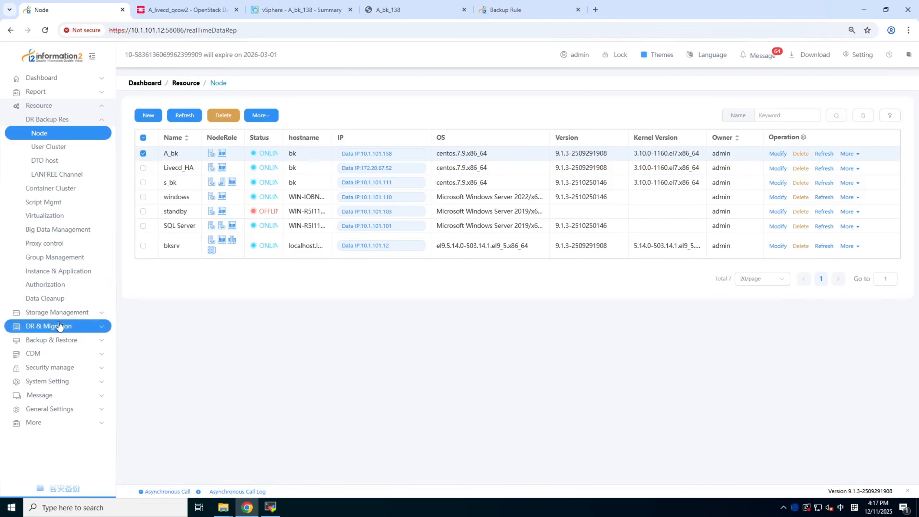
left_click(42, 161)
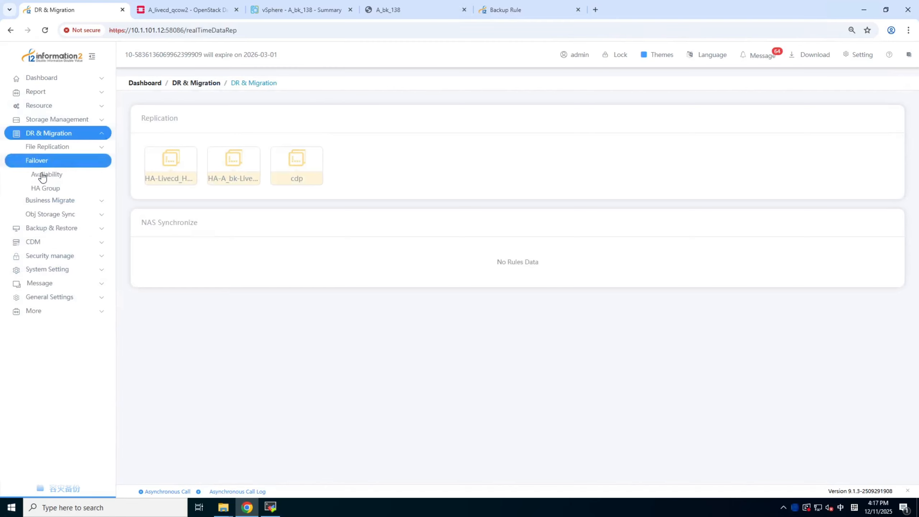
left_click(43, 175)
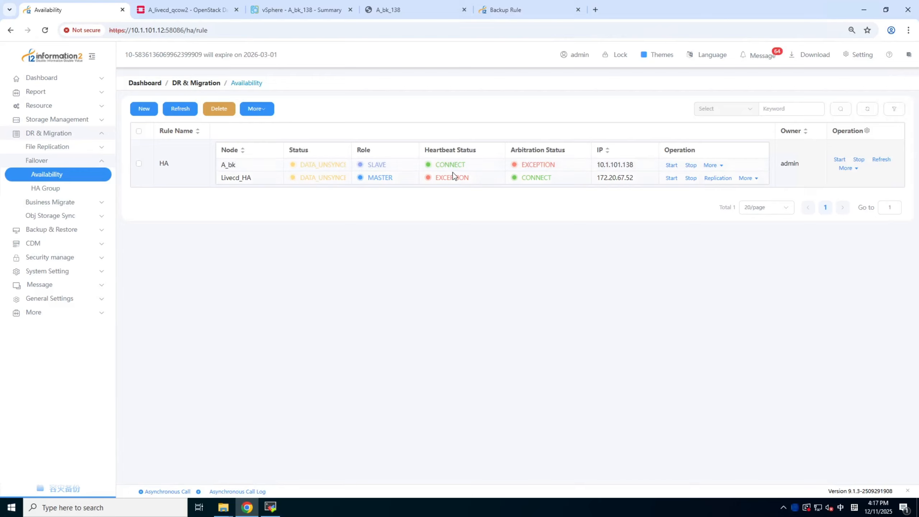
left_click(712, 166)
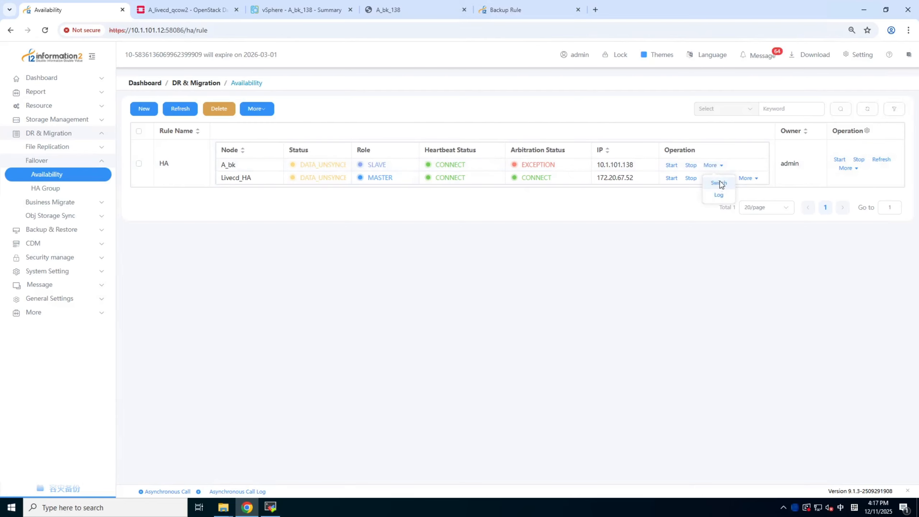
left_click(719, 181)
left_click(513, 309)
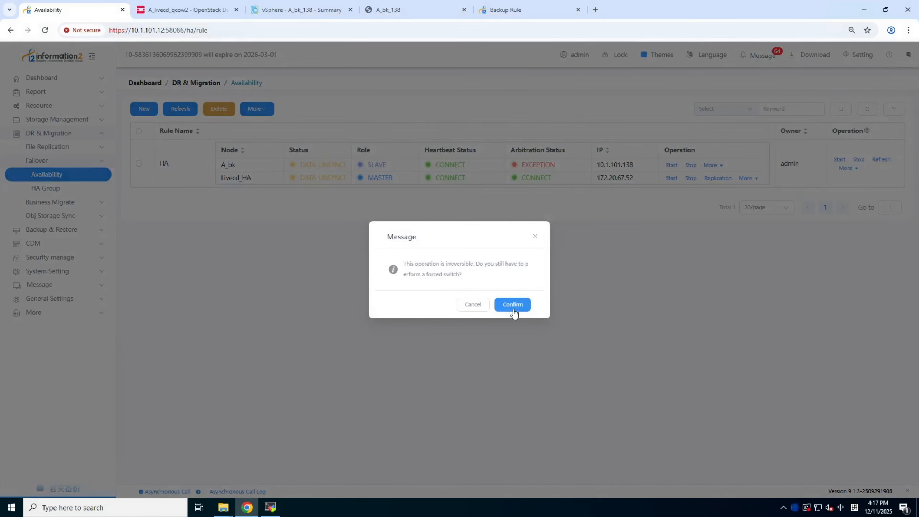
left_click(513, 305)
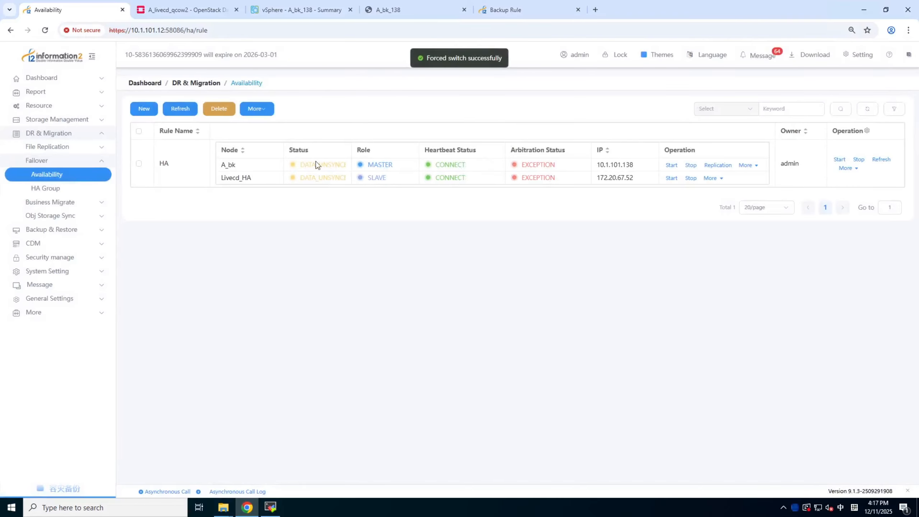
Check the role of node A_bk in rule HA after the forced switch
left_click(268, 167)
double_click(233, 167)
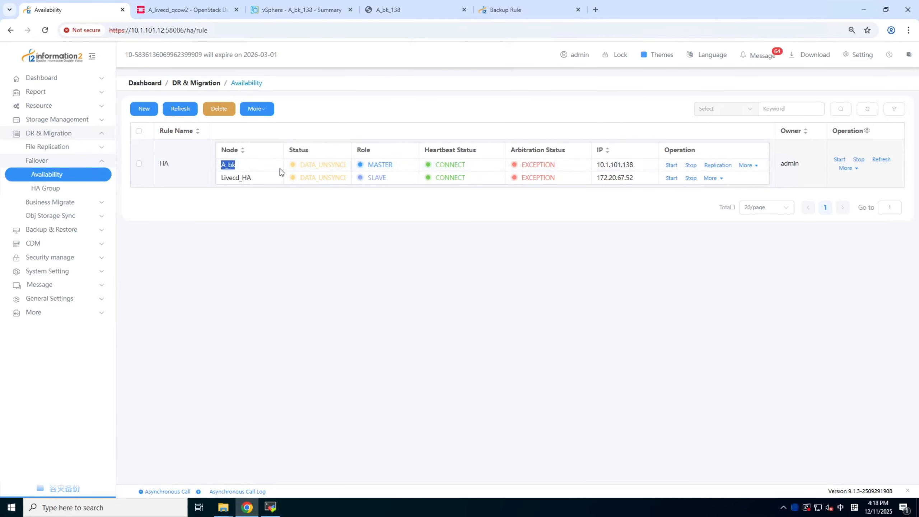
double_click(382, 166)
left_click(411, 167)
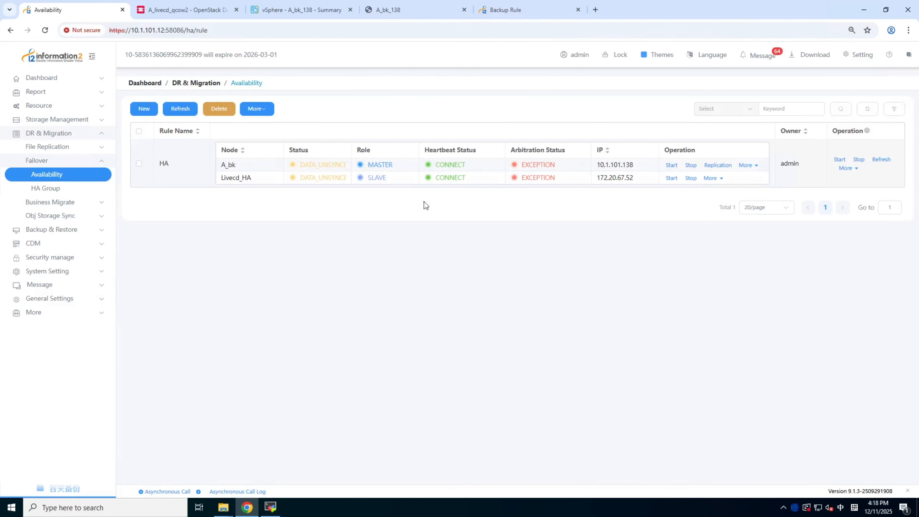